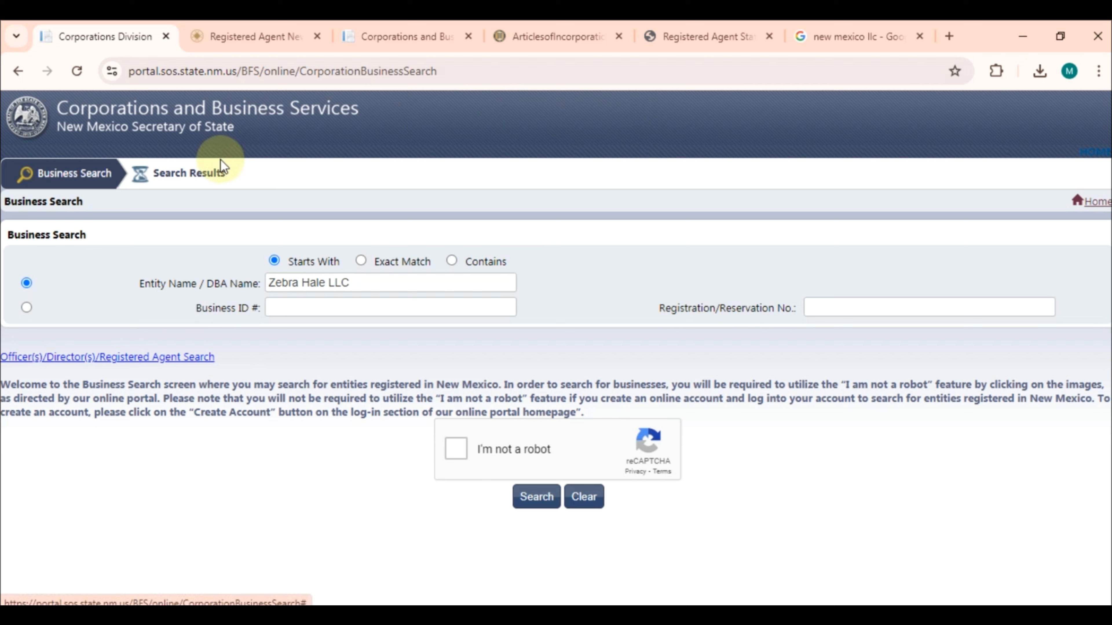
# Pass the 'I'm not a robot' check by selecting all the bus tiles and verifying
pyautogui.click(455, 449)
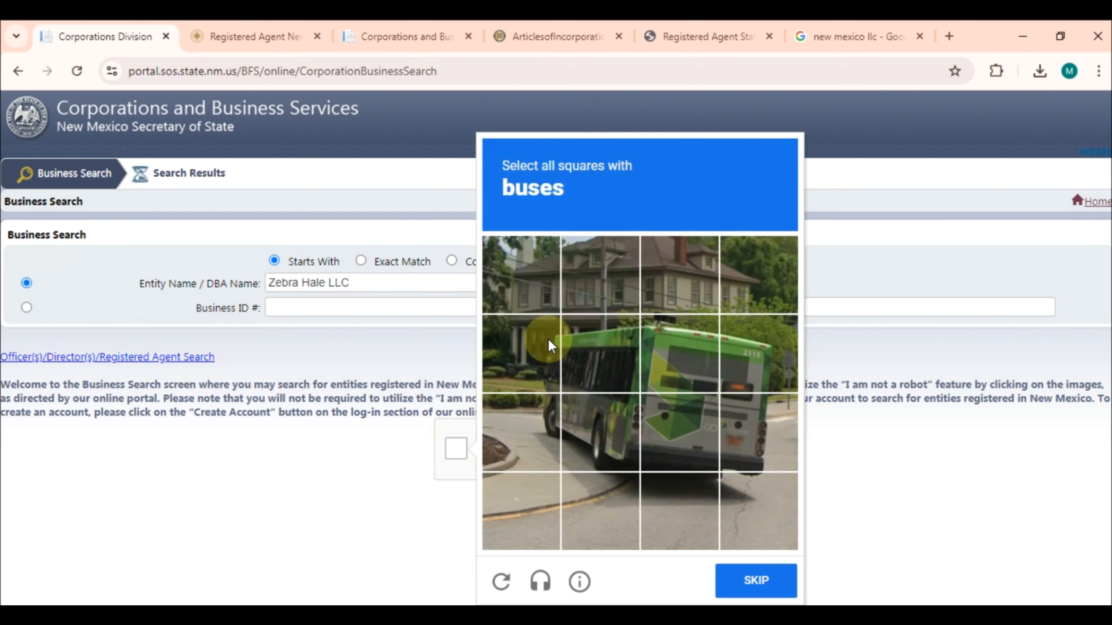
pyautogui.click(611, 335)
pyautogui.click(534, 357)
pyautogui.click(523, 432)
pyautogui.click(602, 432)
pyautogui.click(682, 432)
pyautogui.click(754, 435)
pyautogui.click(764, 338)
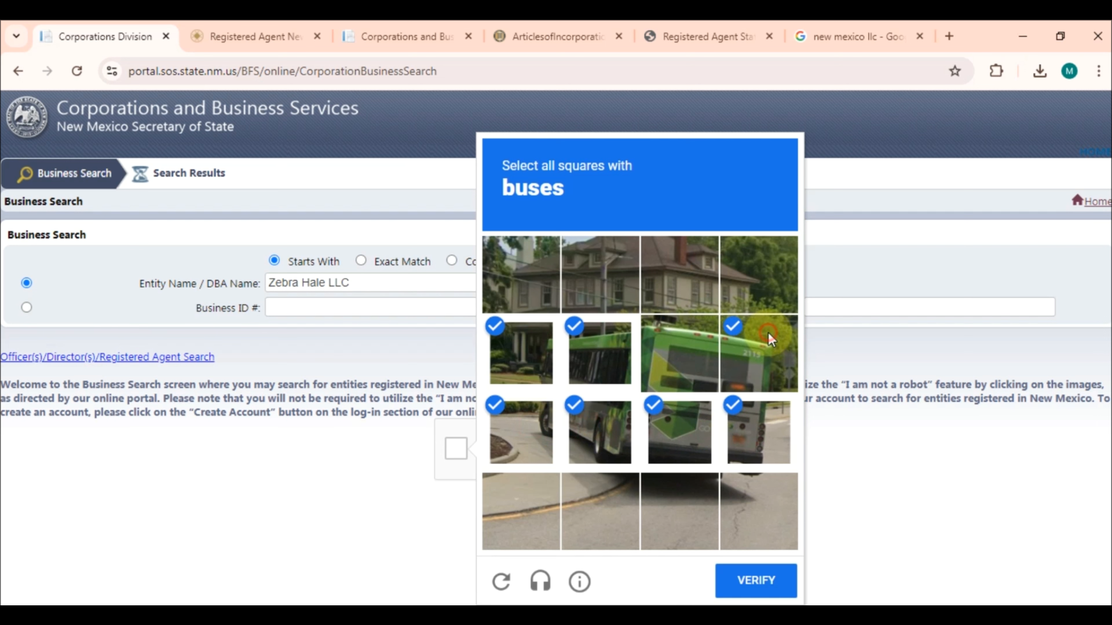
pyautogui.click(682, 356)
pyautogui.click(765, 597)
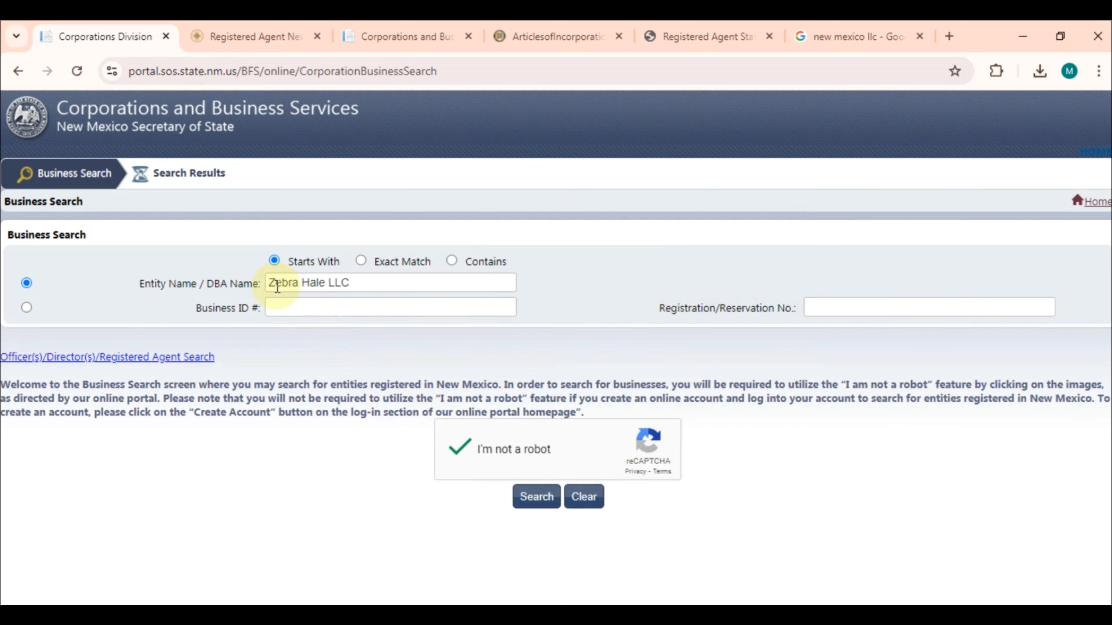
# Run the Zebra Hale LLC business search and dismiss the 'No data found' alert
pyautogui.moveTo(270, 283); pyautogui.dragTo(354, 286)
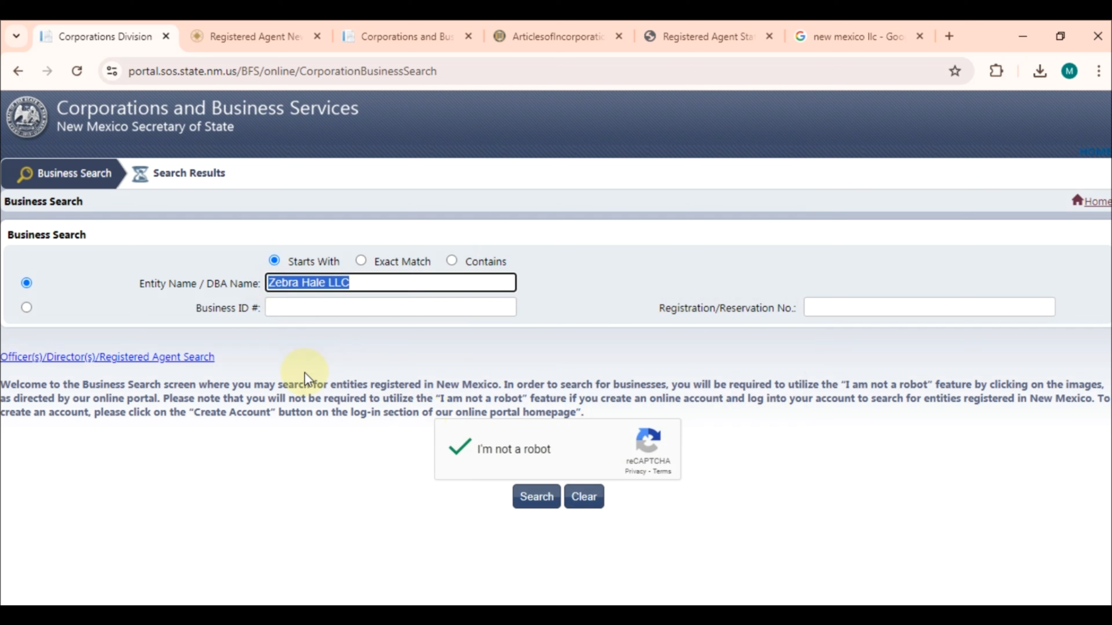
pyautogui.click(304, 370)
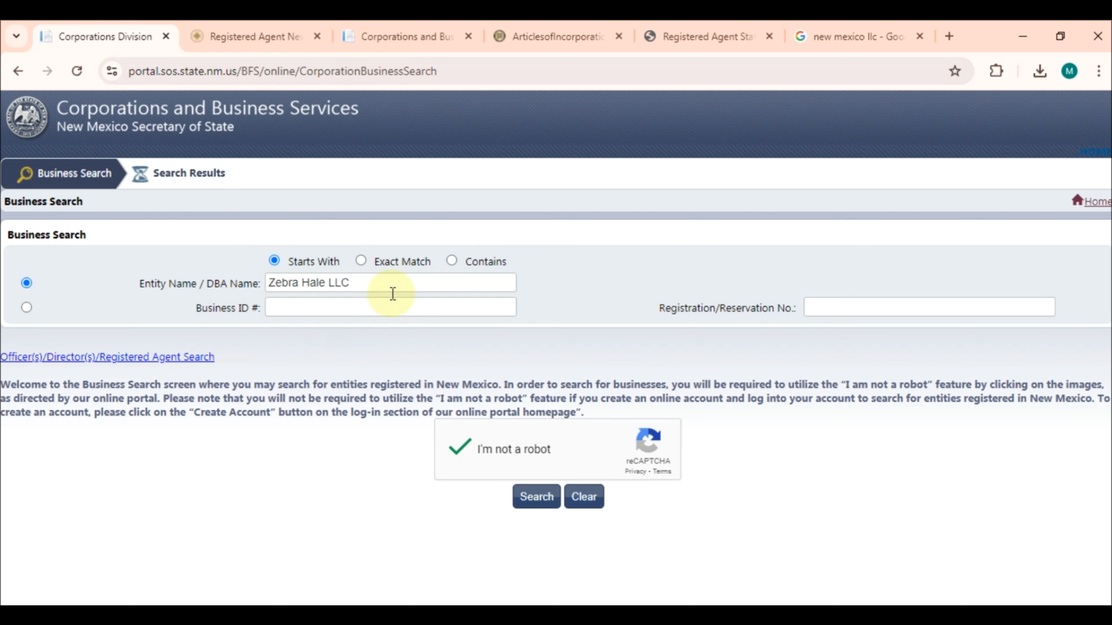
pyautogui.click(538, 503)
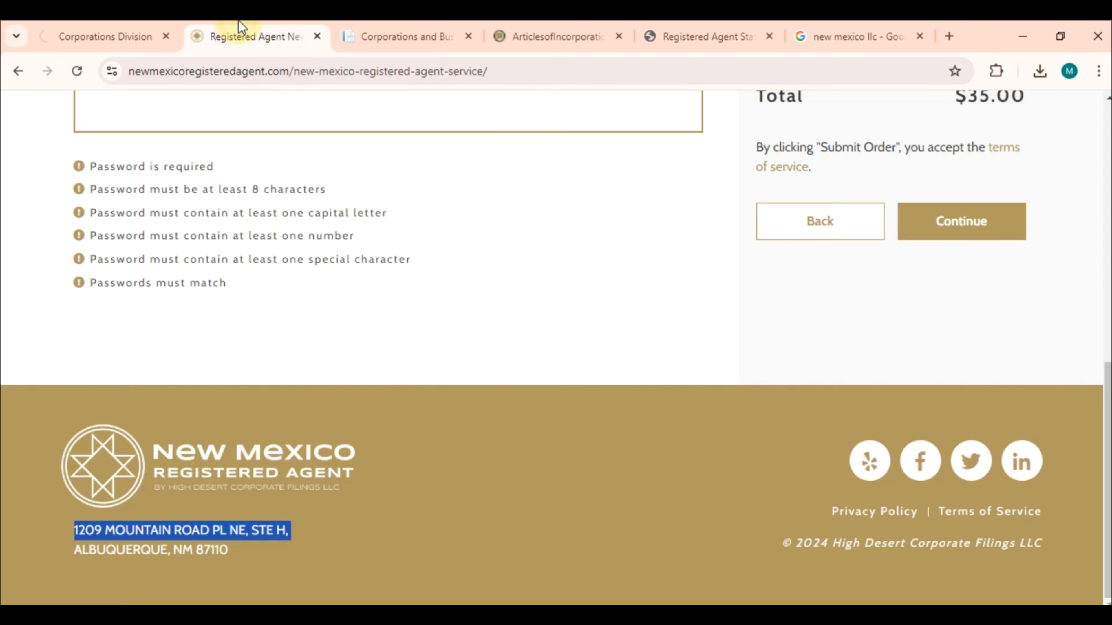
pyautogui.click(236, 36)
pyautogui.scroll(6, 263, 231)
pyautogui.click(106, 114)
pyautogui.click(105, 24)
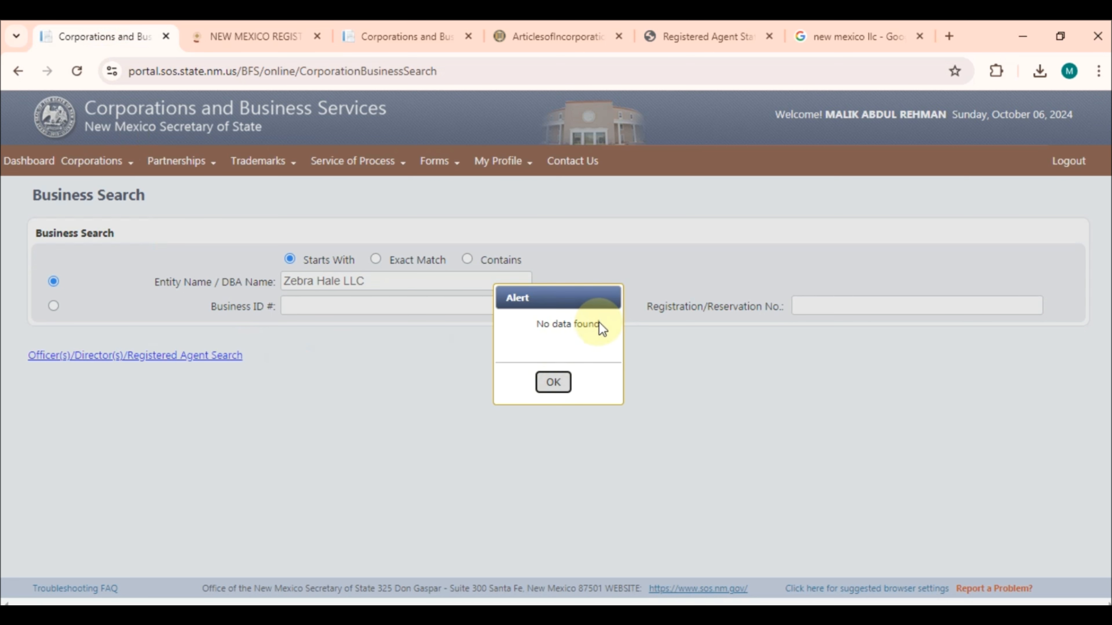
pyautogui.click(560, 386)
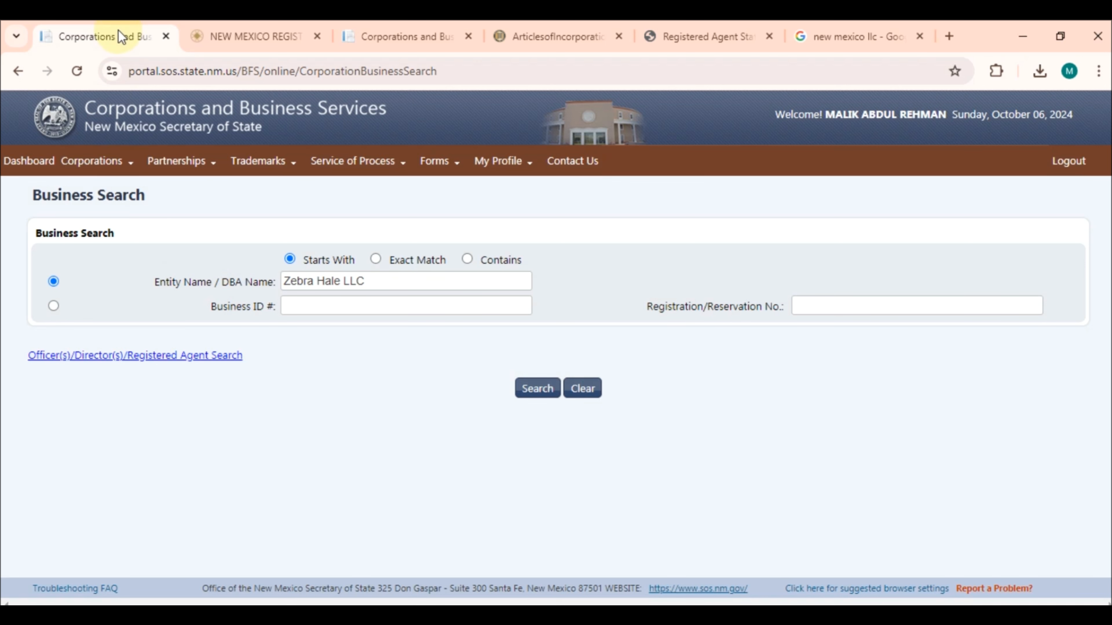
# Start a registered agent service order from the newmexicoregisteredagent.com home page, reaching the $35.00 order form
pyautogui.click(241, 44)
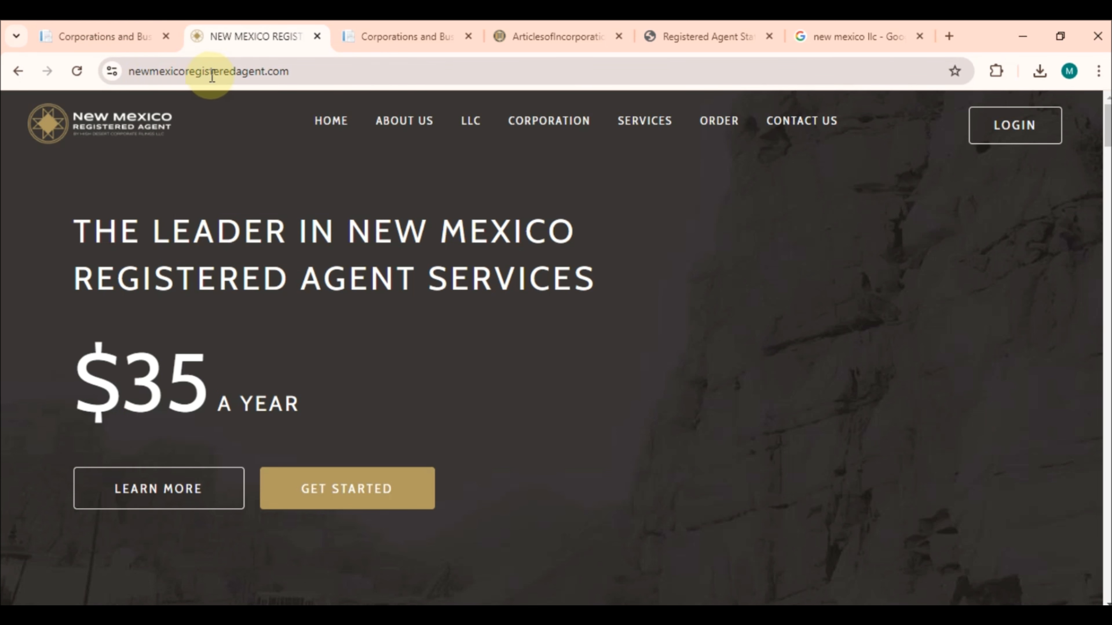
pyautogui.scroll(-1, 357, 362)
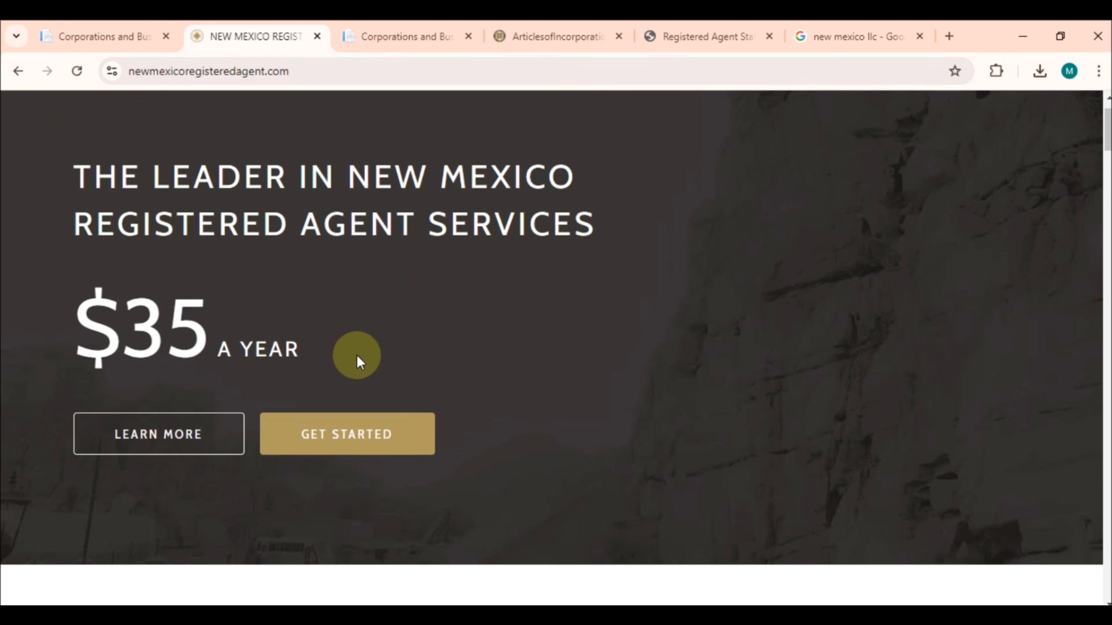
pyautogui.moveTo(121, 326); pyautogui.dragTo(311, 352)
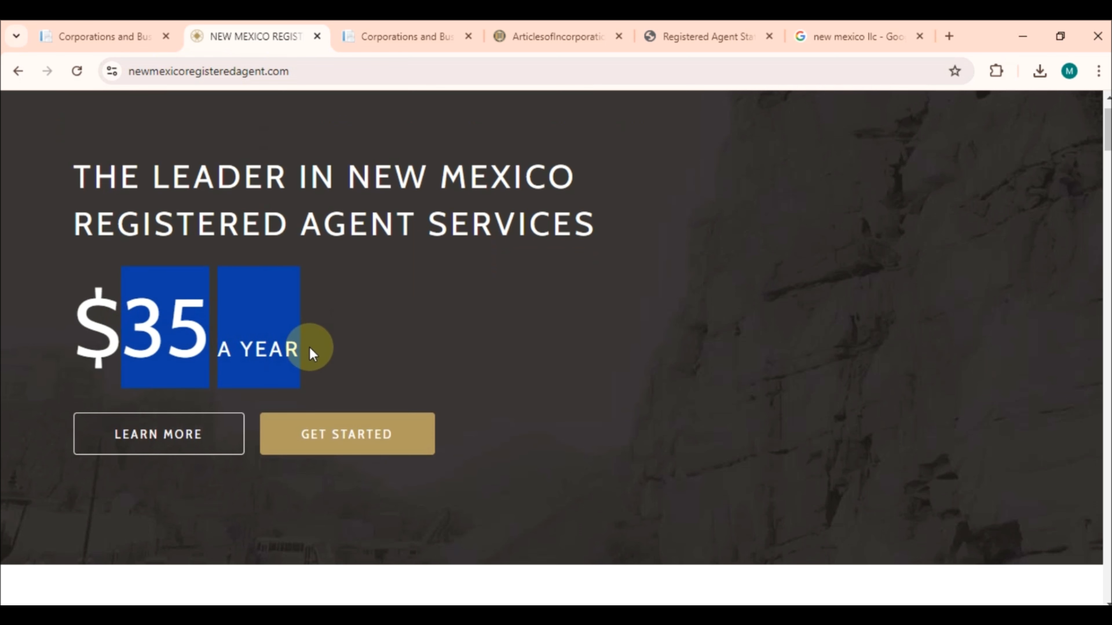
pyautogui.click(512, 360)
pyautogui.scroll(1, 513, 360)
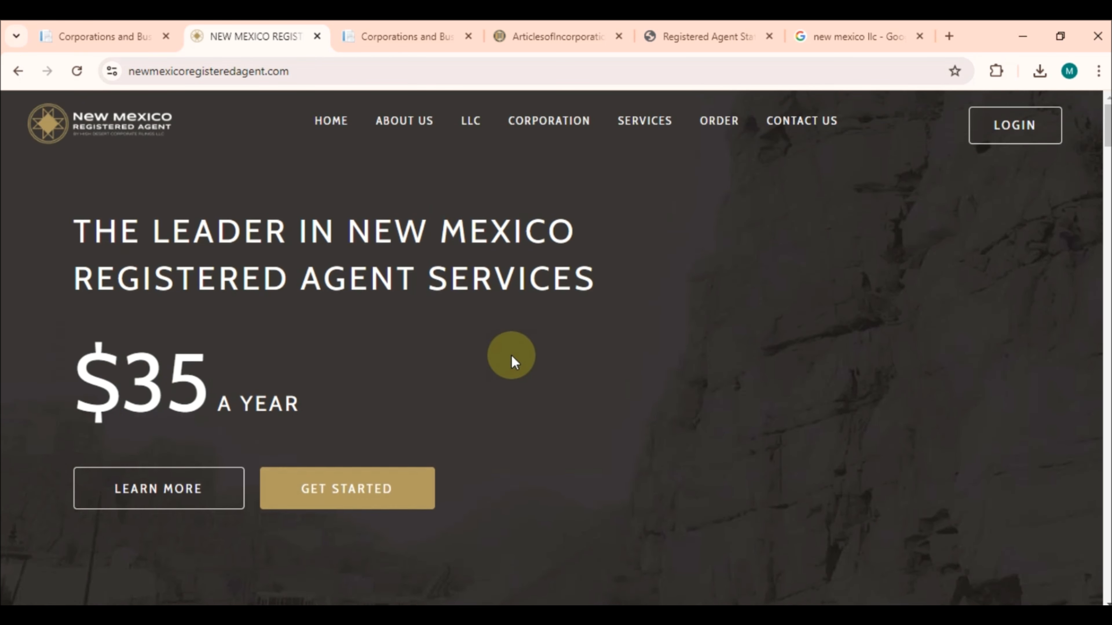
pyautogui.click(350, 488)
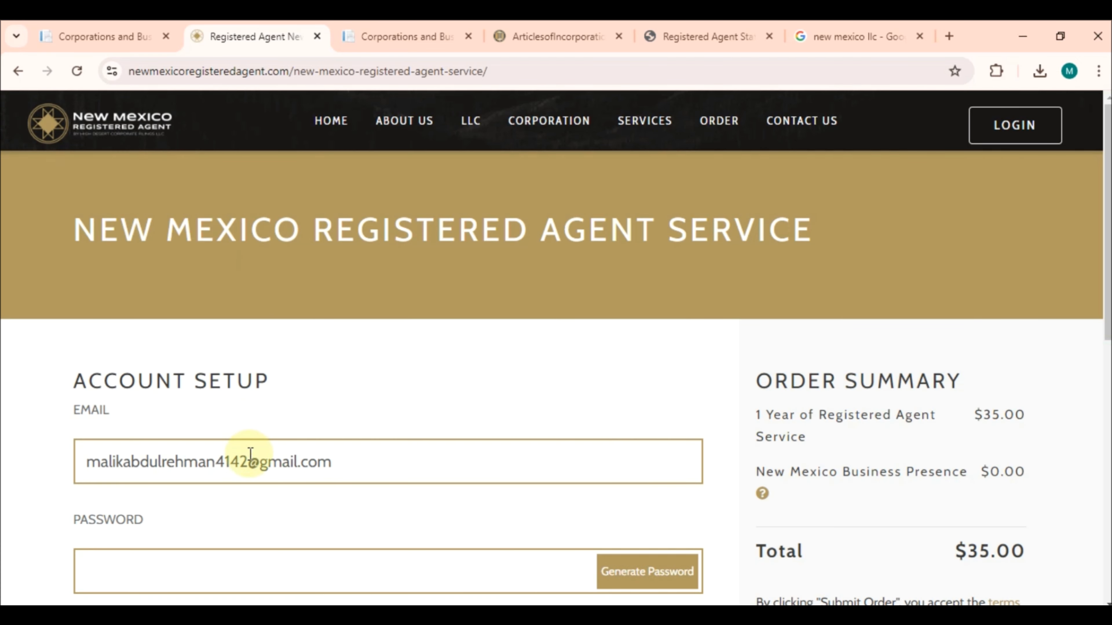
# Go back two pages from Account Setup to the Company Information page
pyautogui.click(248, 460)
pyautogui.scroll(-10, 415, 455)
pyautogui.scroll(4, 416, 453)
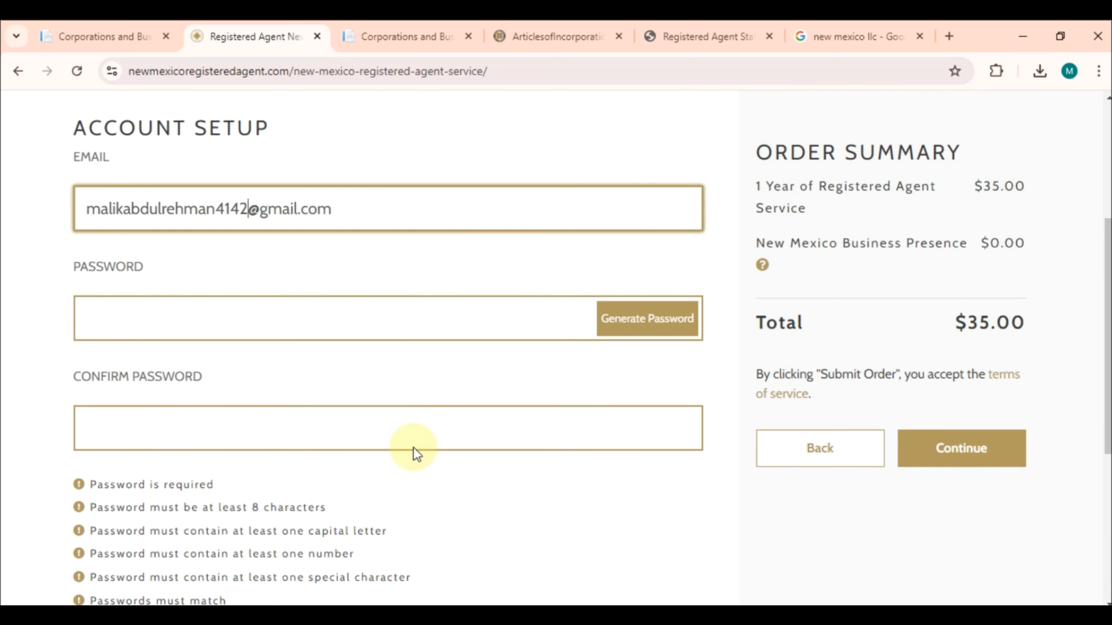
pyautogui.scroll(3, 414, 454)
pyautogui.click(847, 557)
pyautogui.click(847, 557)
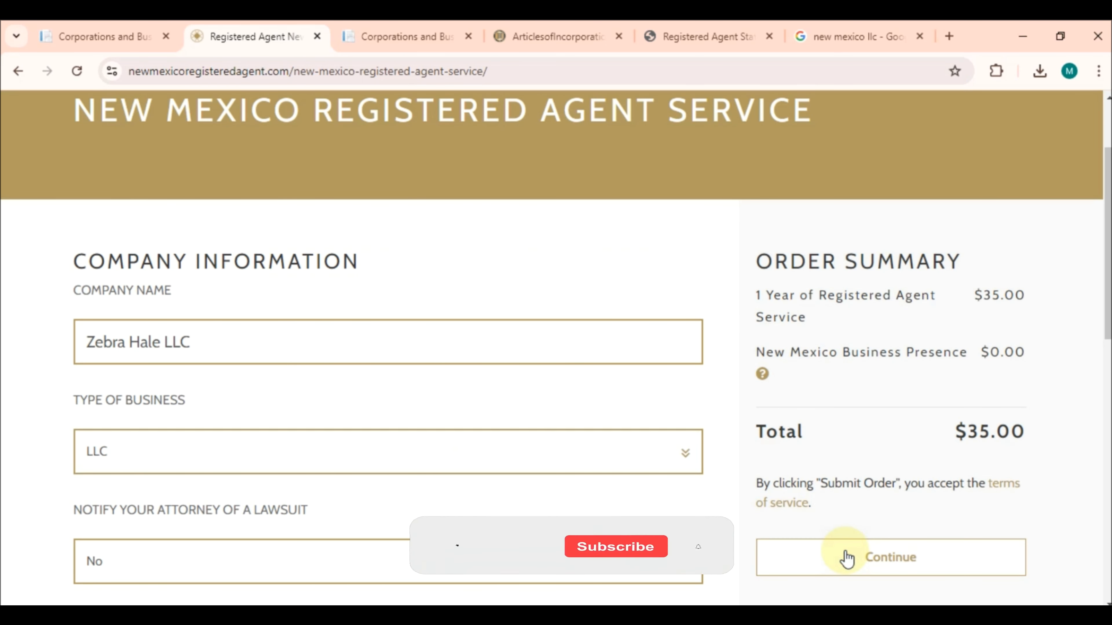
pyautogui.scroll(-8, 605, 380)
pyautogui.scroll(4, 605, 380)
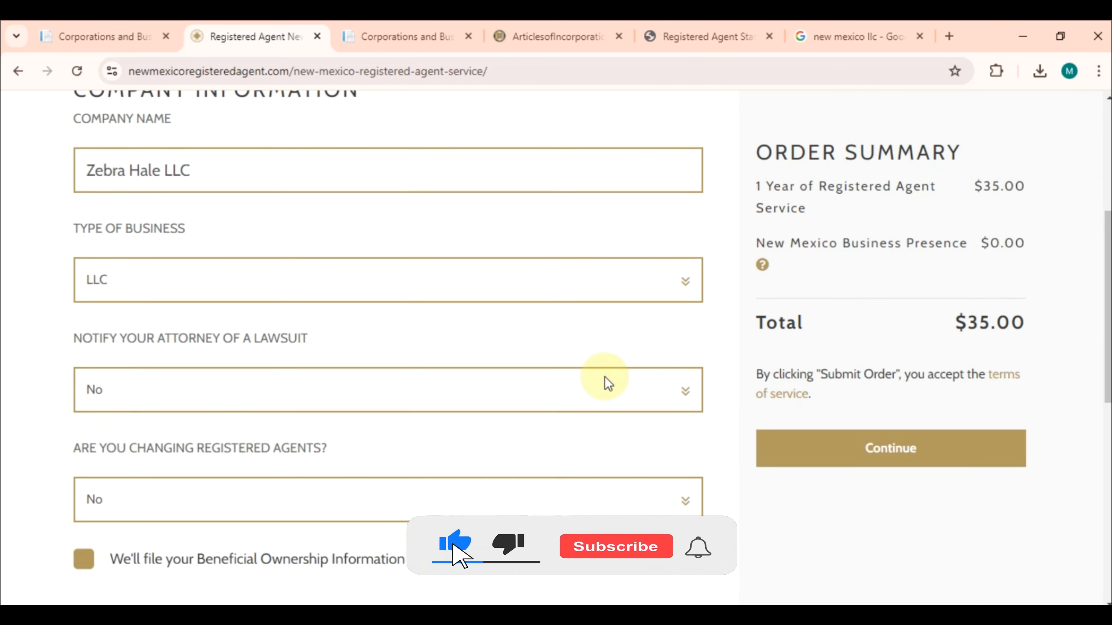
pyautogui.scroll(4, 605, 384)
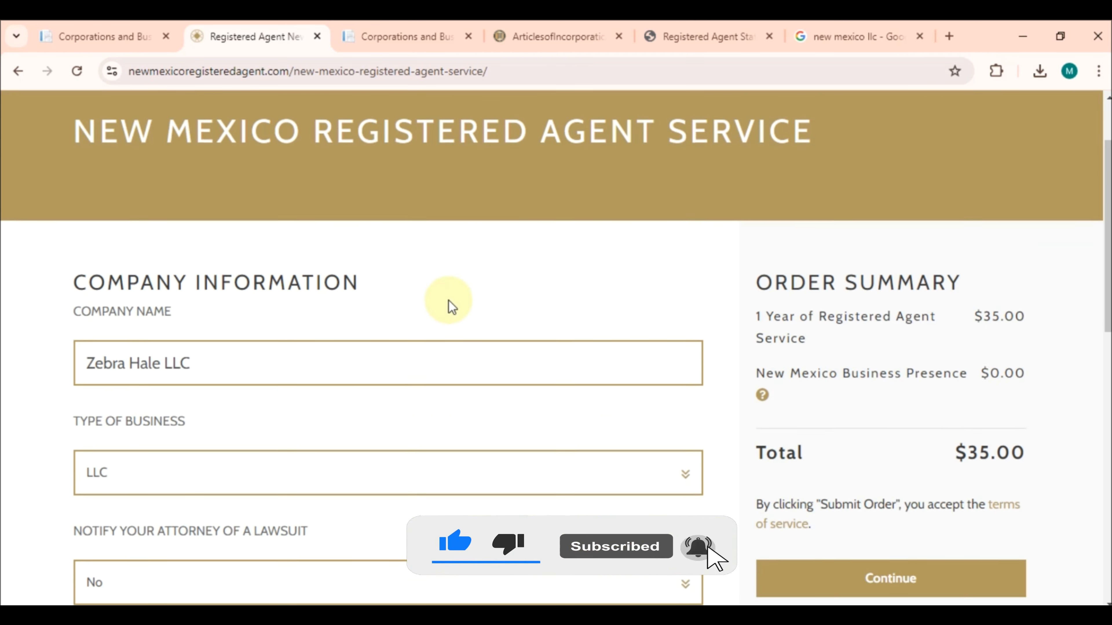
pyautogui.scroll(-3, 450, 307)
# Confirm company name Zebra Hale LLC, business type LLC, No answers, and Your Address mail delivery
pyautogui.tripleClick(211, 207)
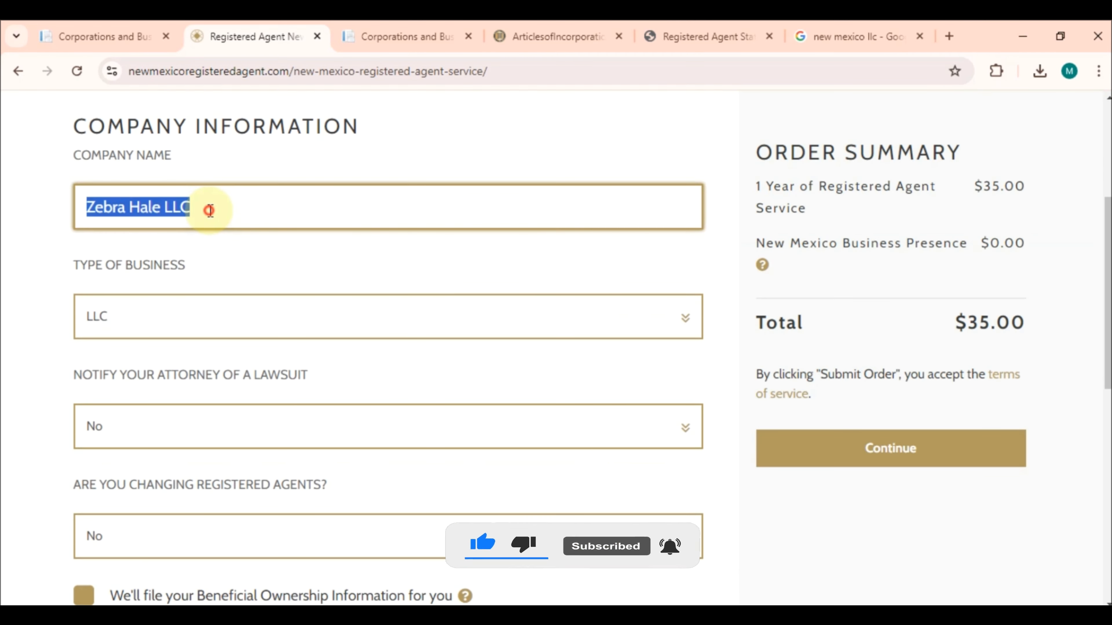
pyautogui.click(217, 280)
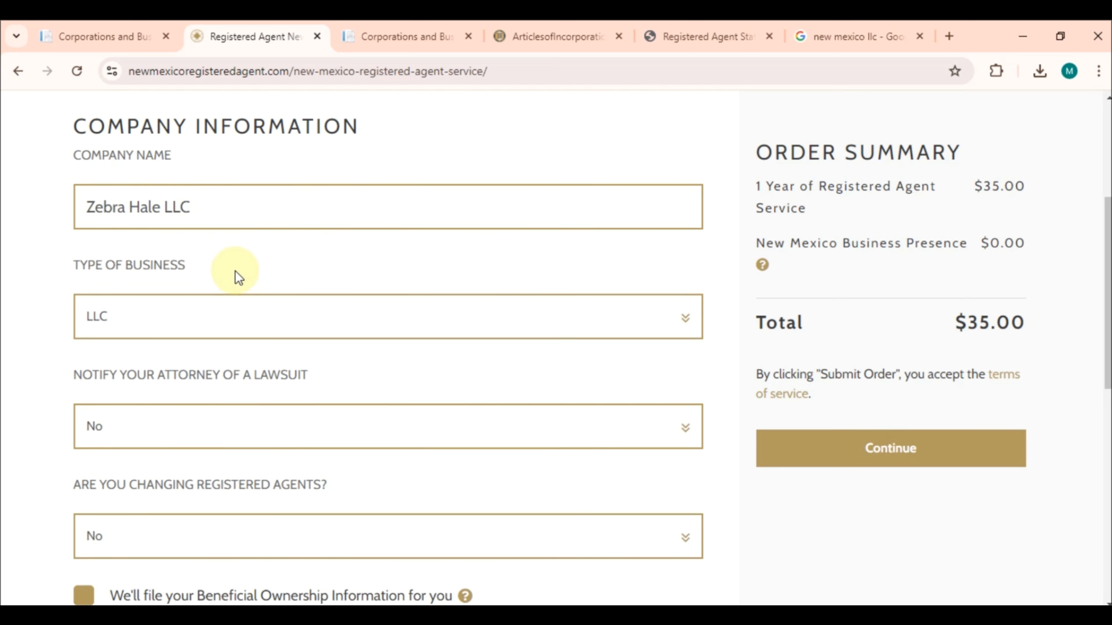
pyautogui.scroll(-2, 236, 278)
pyautogui.click(307, 216)
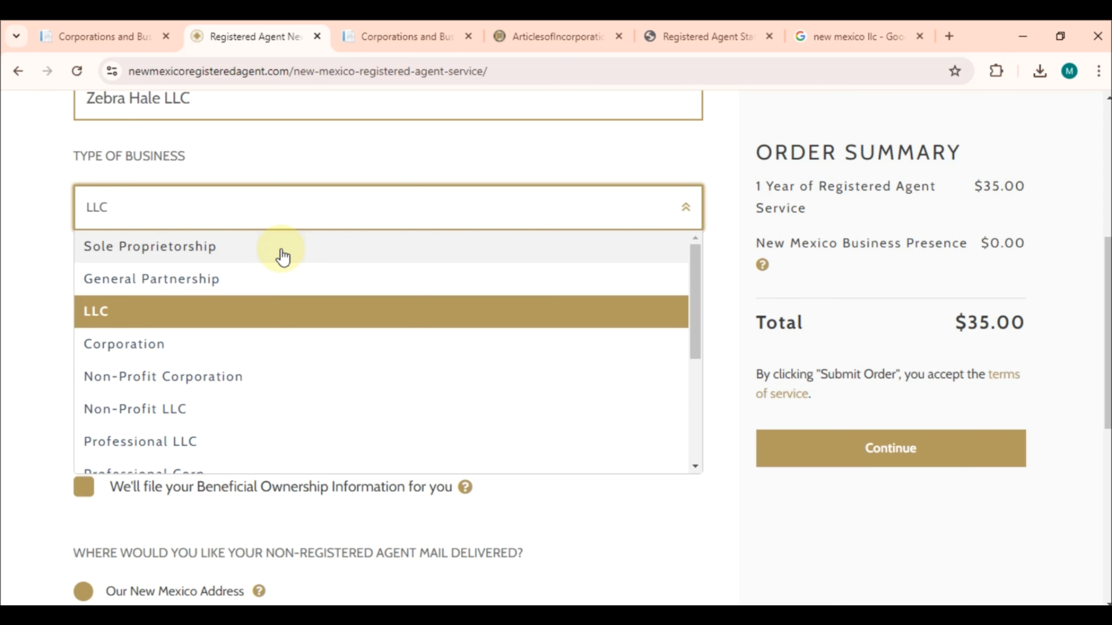
pyautogui.click(42, 300)
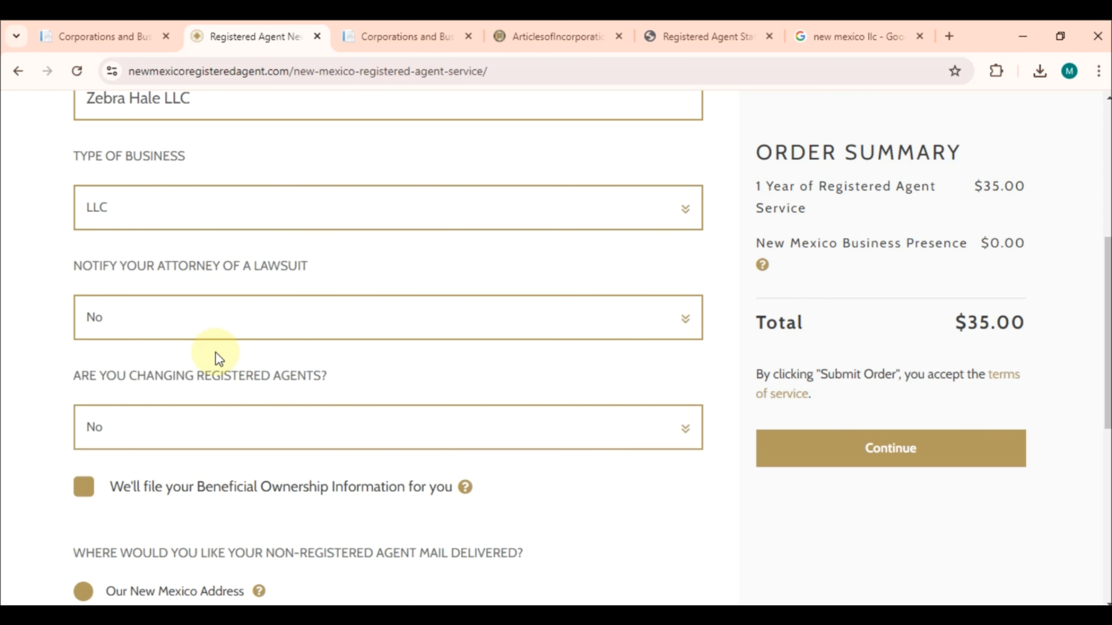
pyautogui.scroll(-3, 217, 358)
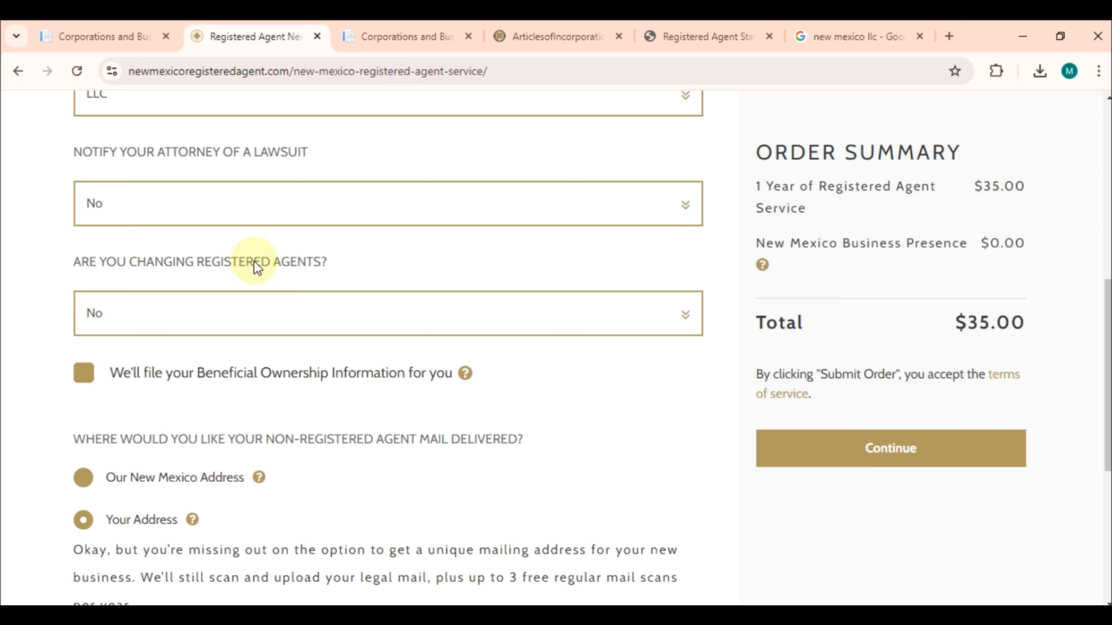
pyautogui.click(508, 323)
pyautogui.click(590, 274)
pyautogui.scroll(-5, 559, 402)
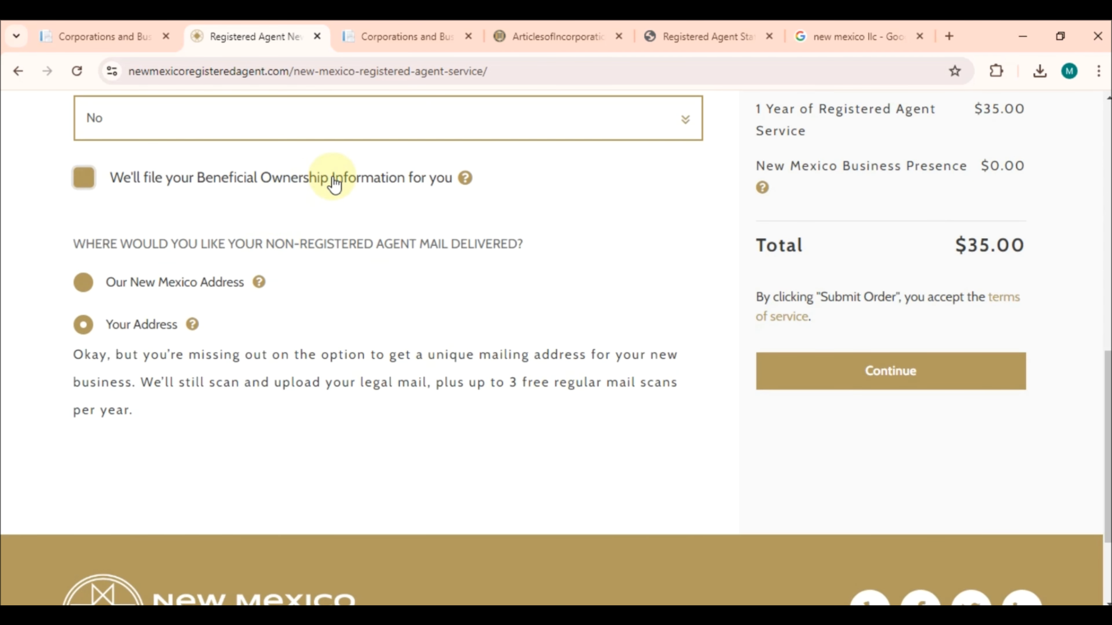
pyautogui.click(402, 293)
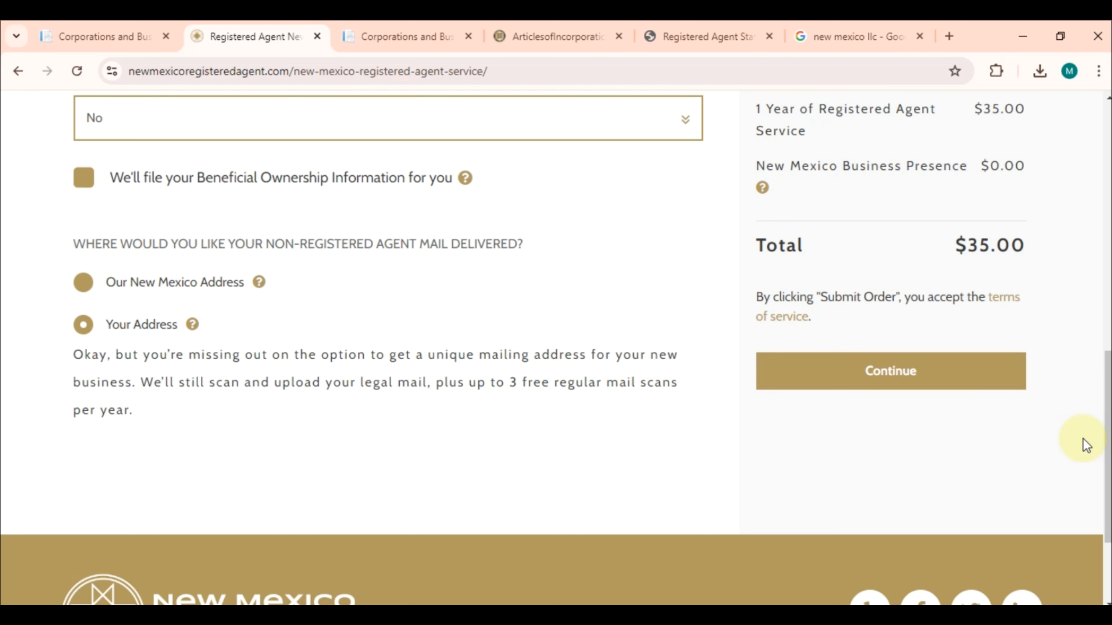
pyautogui.scroll(-2, 556, 348)
pyautogui.scroll(5, 555, 348)
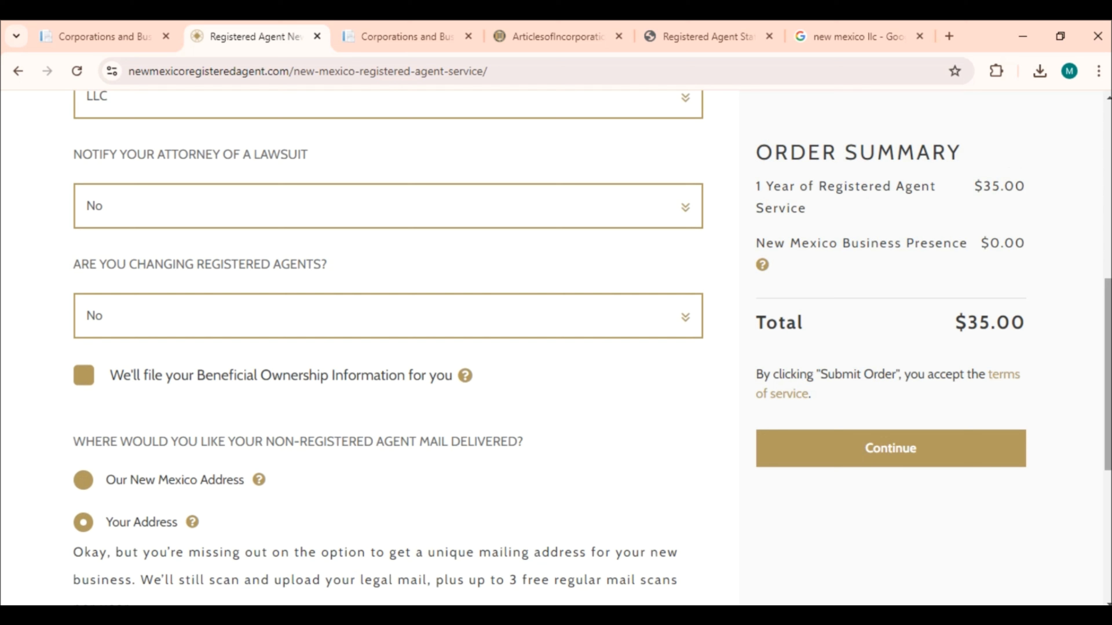
# Preview the 'Our New Mexico Address' mail option, then switch mail delivery back to Your Address
pyautogui.scroll(-2, 389, 348)
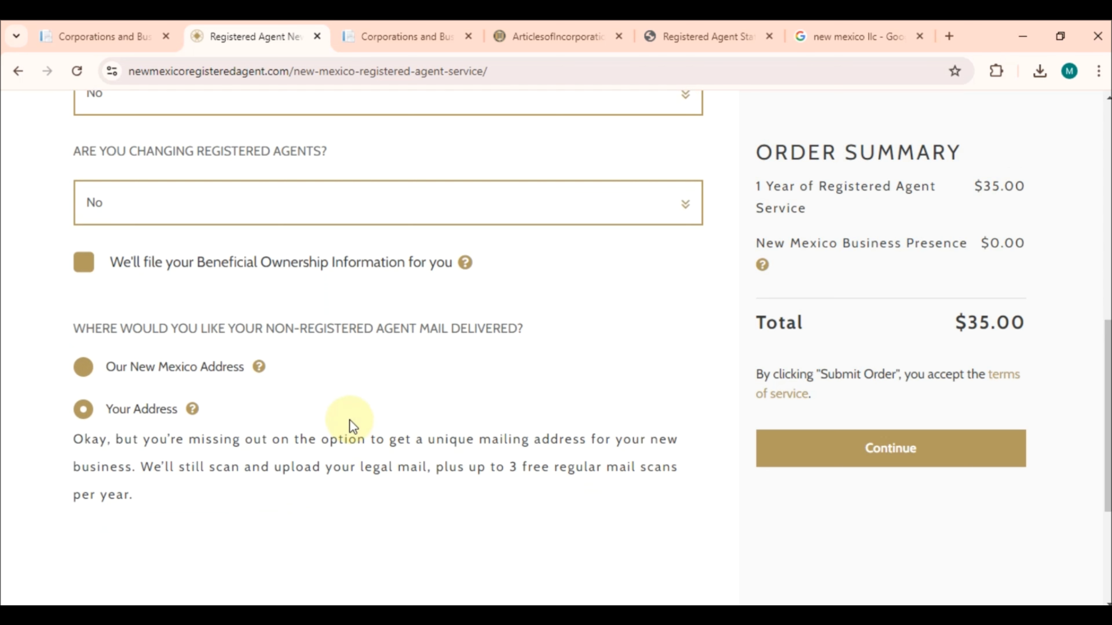
pyautogui.moveTo(74, 324); pyautogui.dragTo(404, 483)
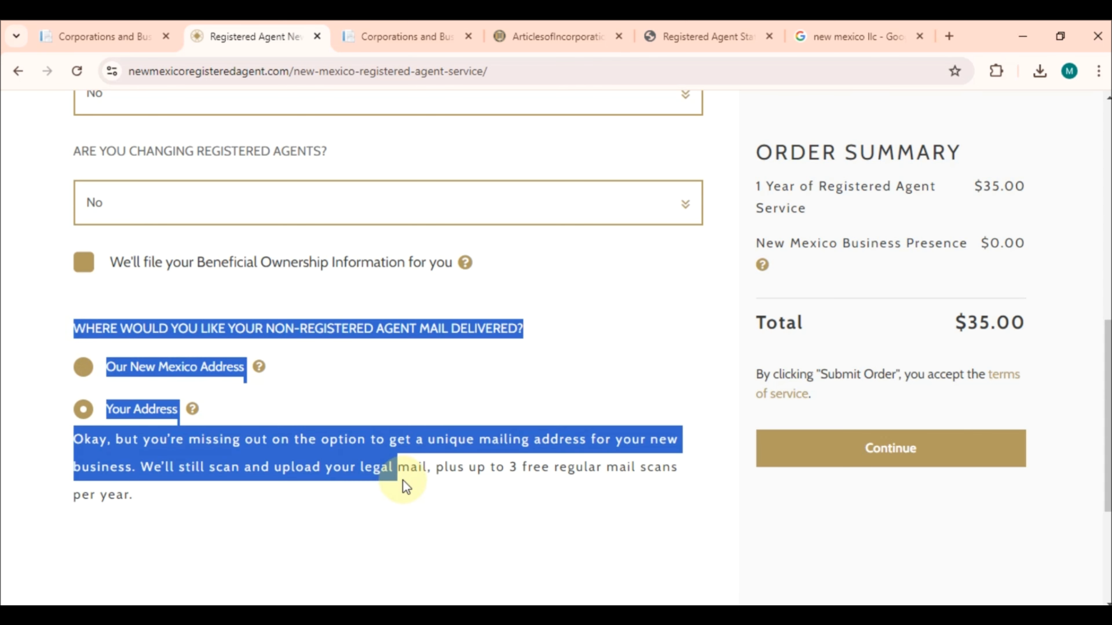
pyautogui.click(391, 569)
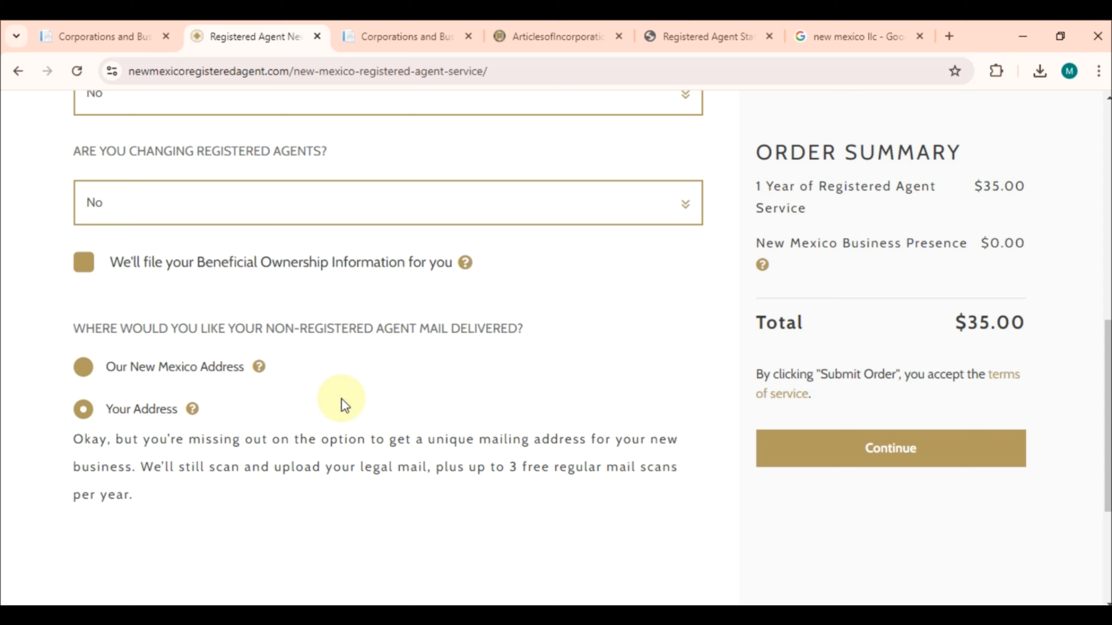
pyautogui.click(83, 367)
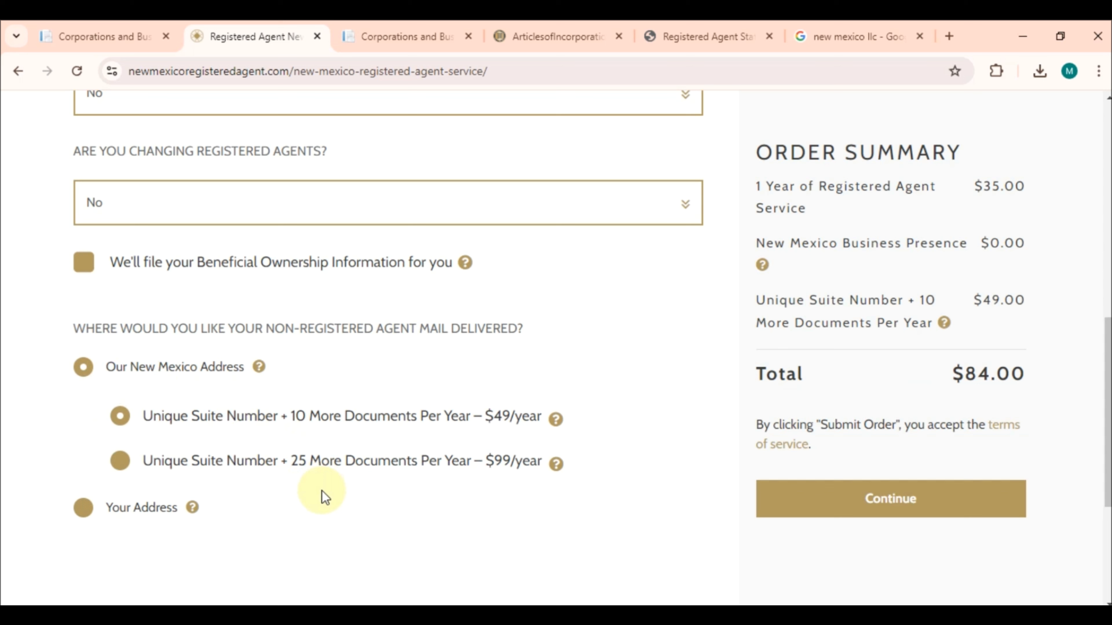
pyautogui.click(300, 480)
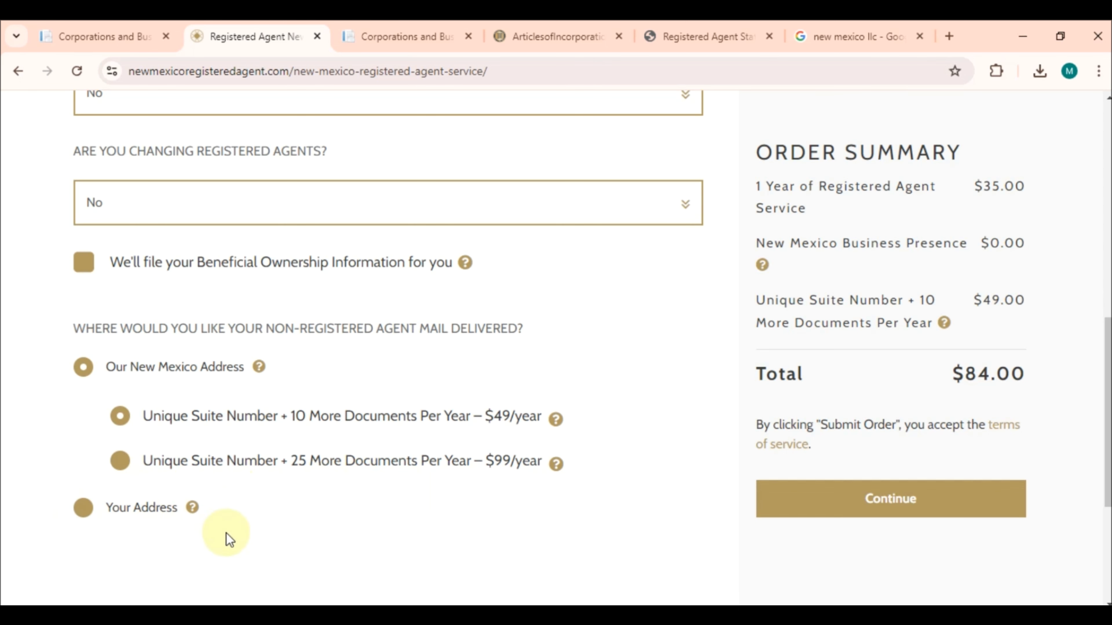
pyautogui.scroll(-2, 226, 534)
pyautogui.click(82, 421)
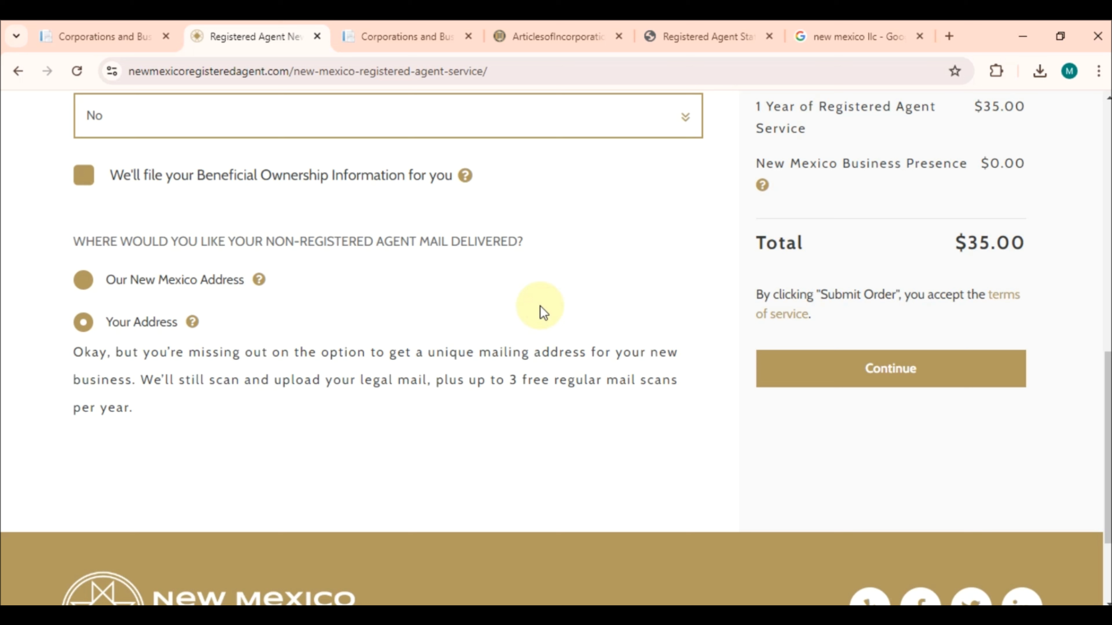
# Continue to Contact Information and check the name, city, state and ZIP fields
pyautogui.scroll(2, 543, 312)
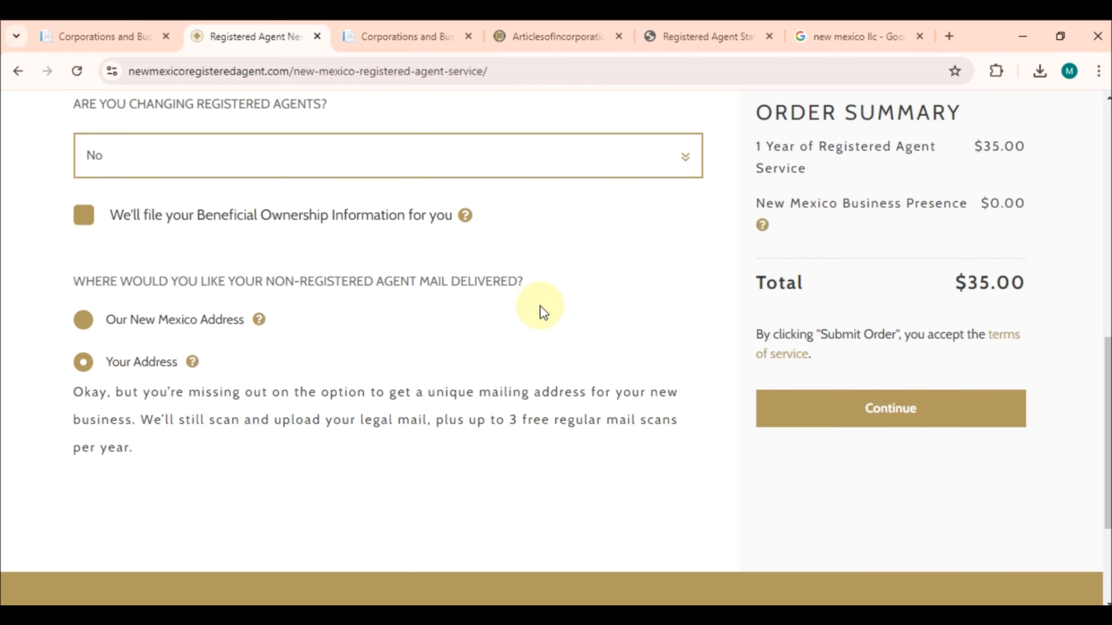
pyautogui.click(894, 451)
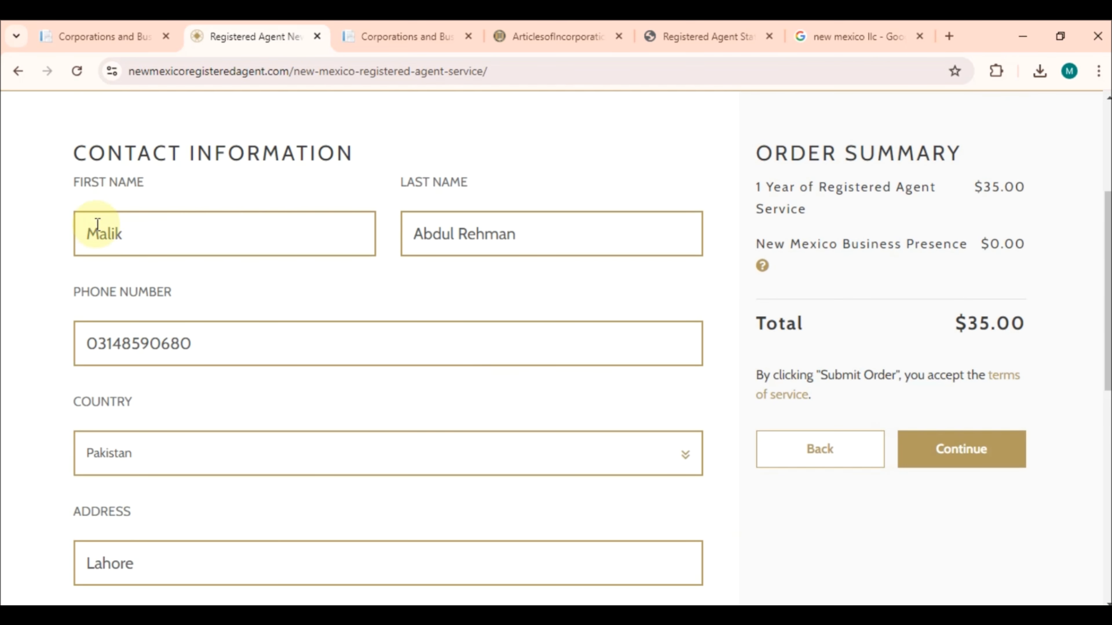
pyautogui.tripleClick(134, 157)
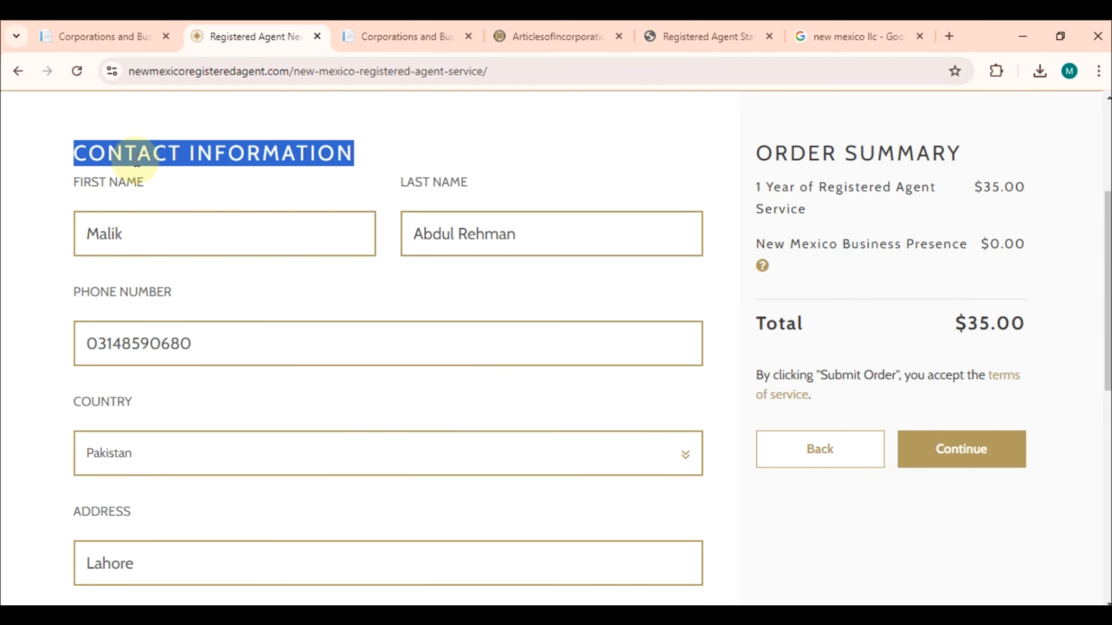
pyautogui.click(124, 239)
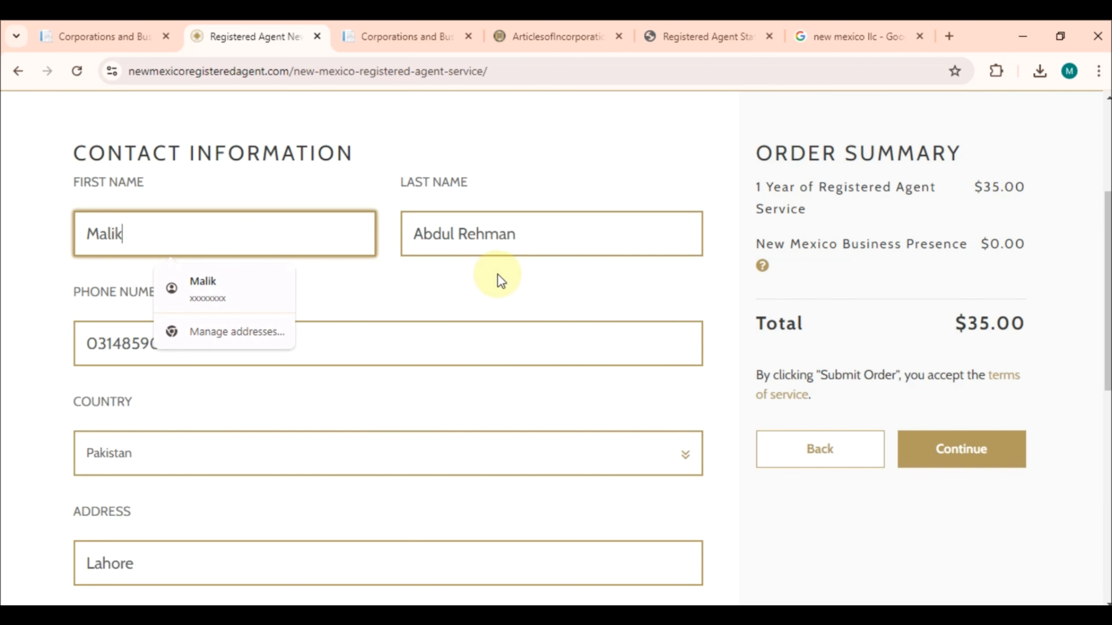
pyautogui.click(507, 283)
pyautogui.scroll(-4, 358, 313)
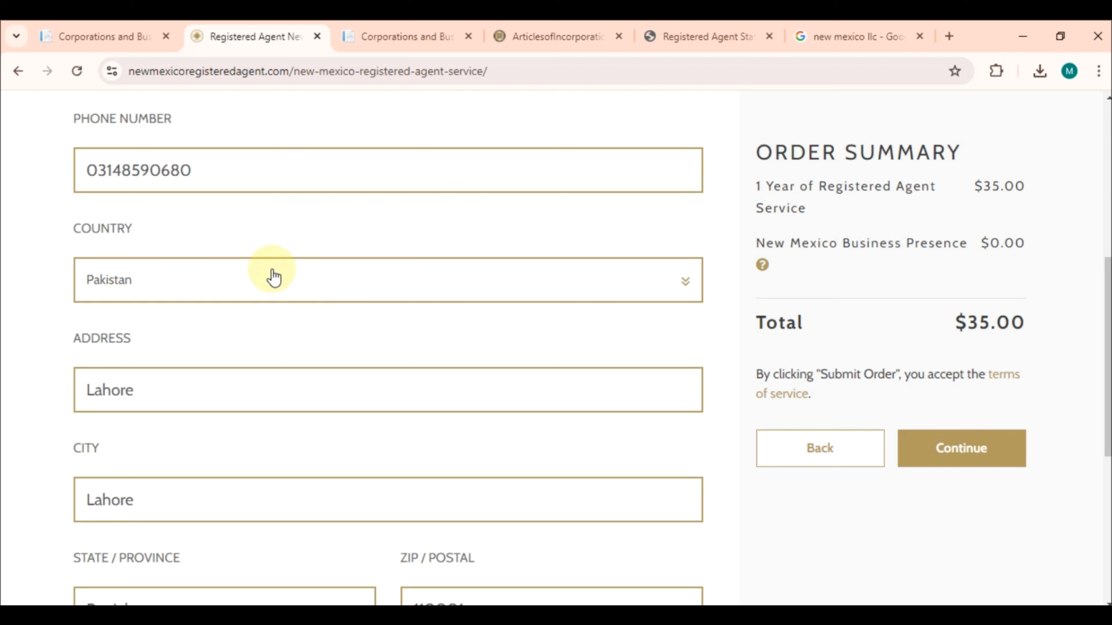
pyautogui.scroll(-3, 262, 332)
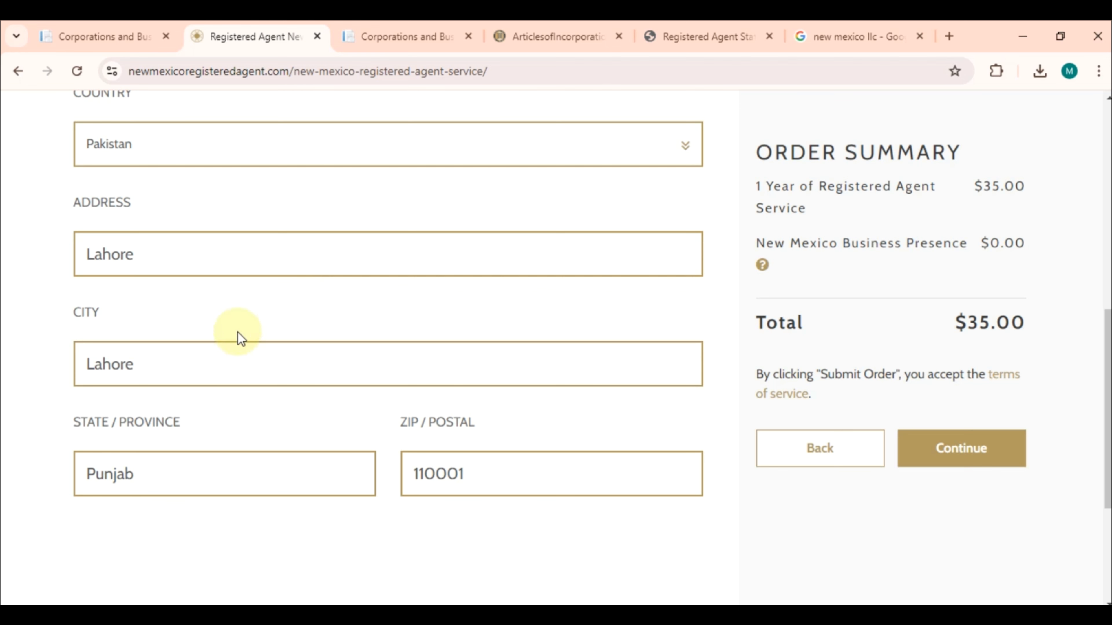
pyautogui.click(236, 360)
pyautogui.click(189, 489)
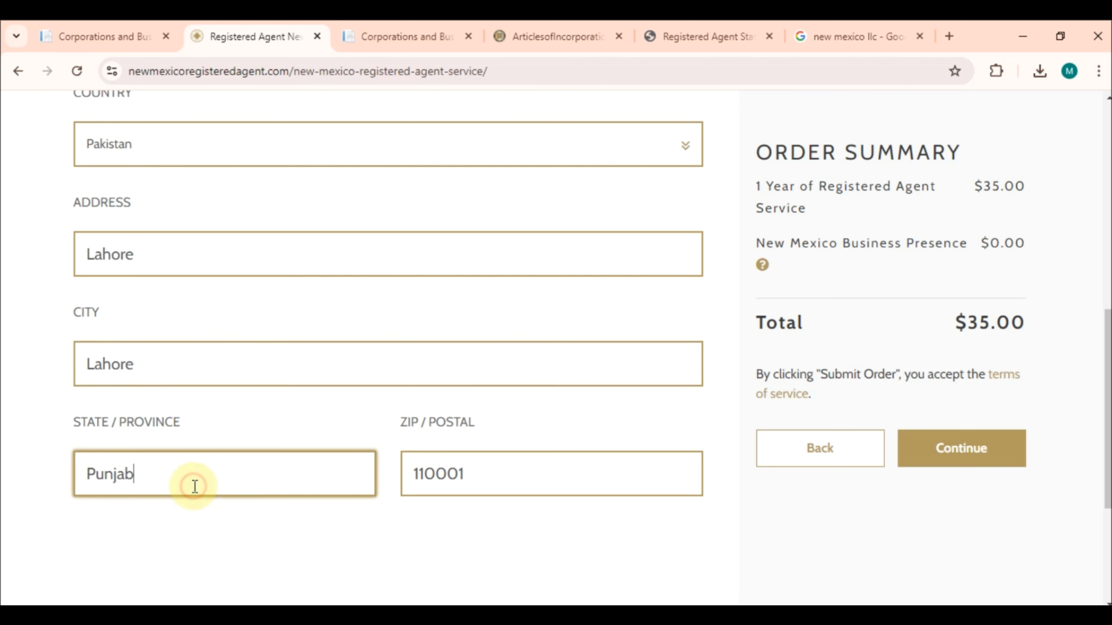
pyautogui.click(427, 475)
pyautogui.scroll(-1, 427, 475)
pyautogui.scroll(-3, 426, 475)
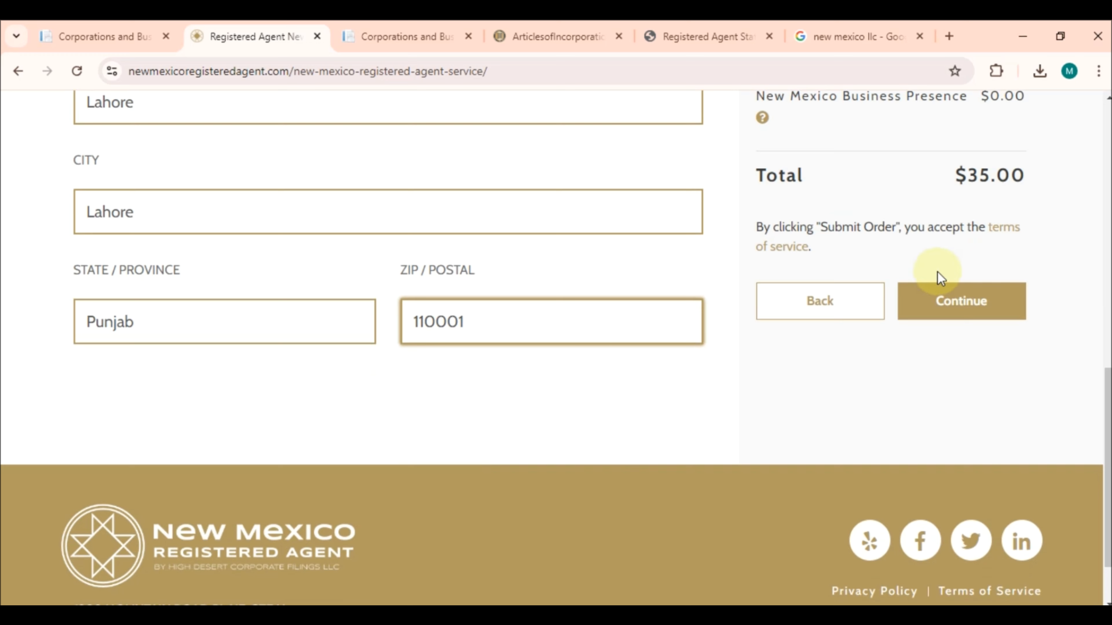
# Advance to Account Setup and check the prefilled email address
pyautogui.click(992, 320)
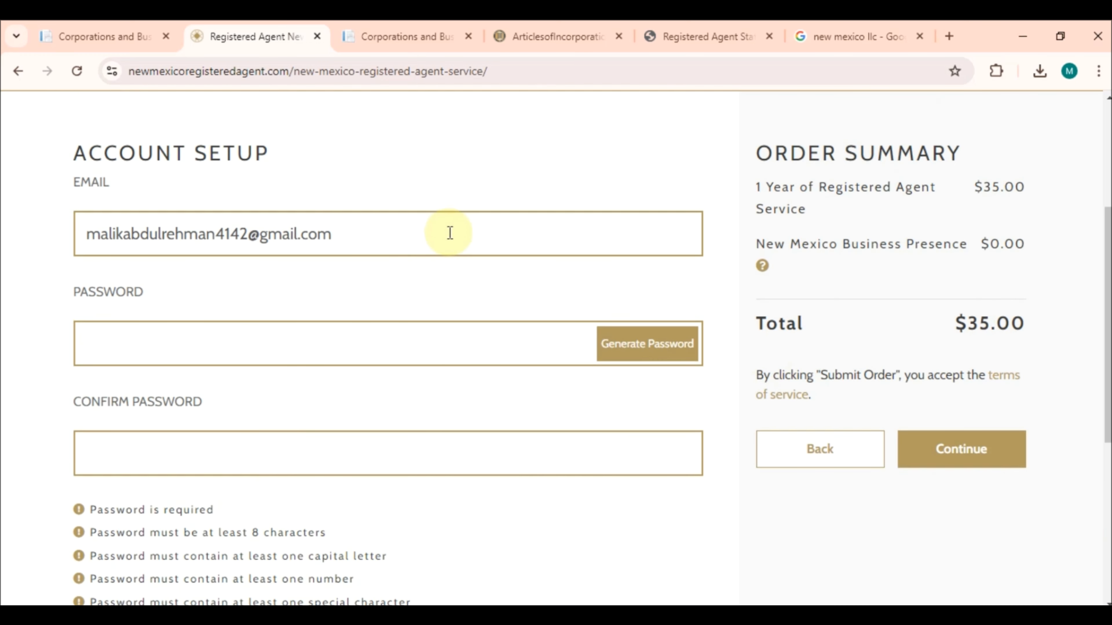
pyautogui.click(447, 234)
pyautogui.doubleClick(451, 231)
pyautogui.click(433, 285)
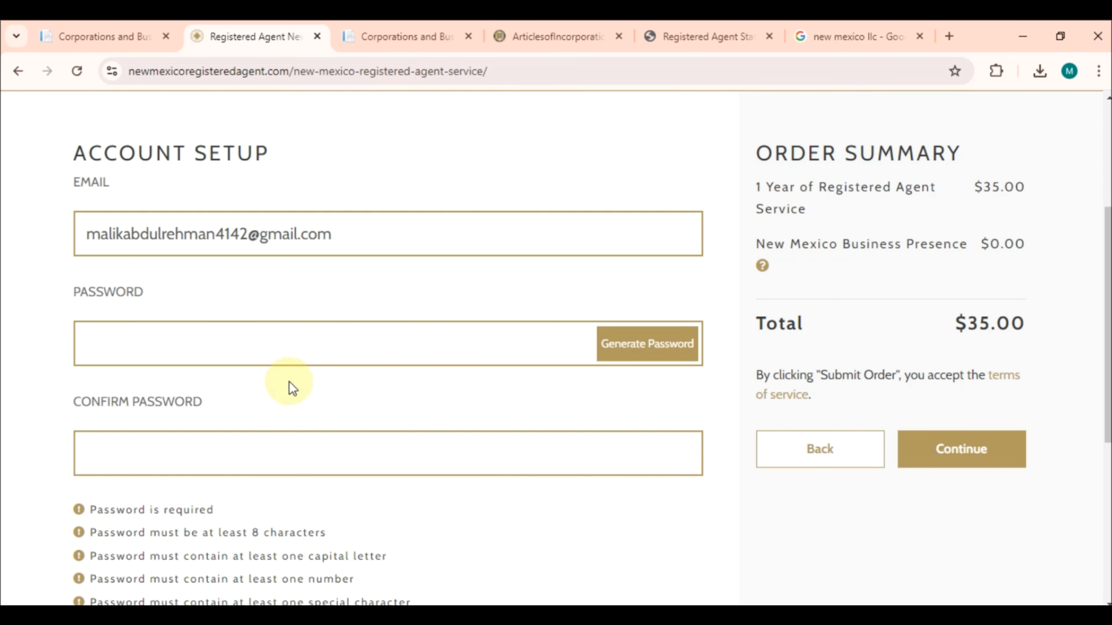
pyautogui.scroll(-2, 318, 444)
pyautogui.scroll(-4, 319, 444)
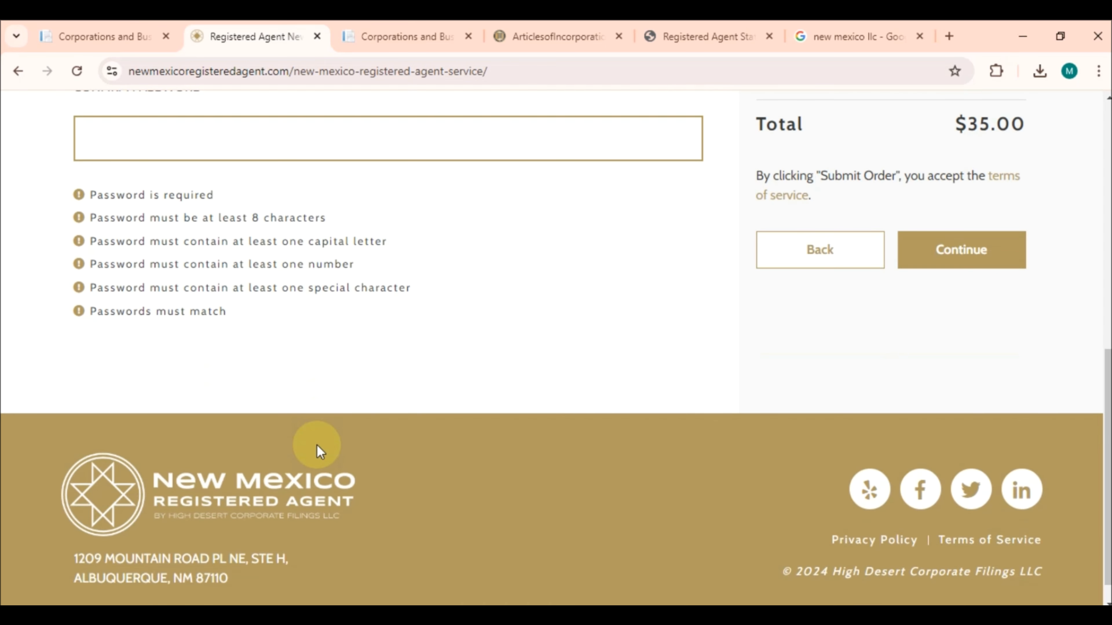
pyautogui.scroll(6, 317, 445)
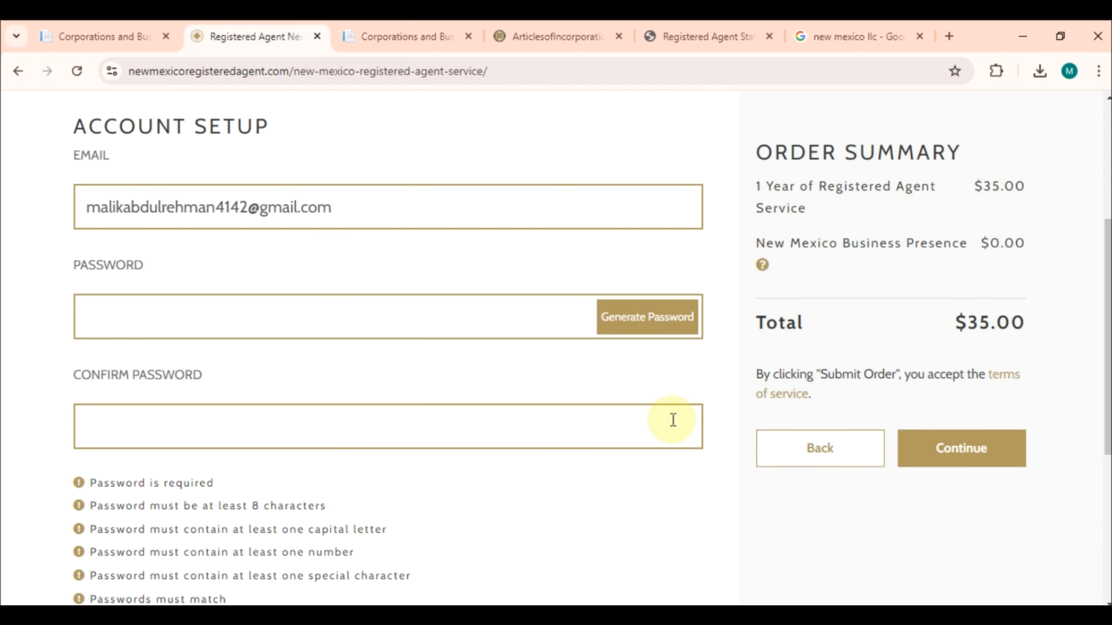
pyautogui.click(505, 328)
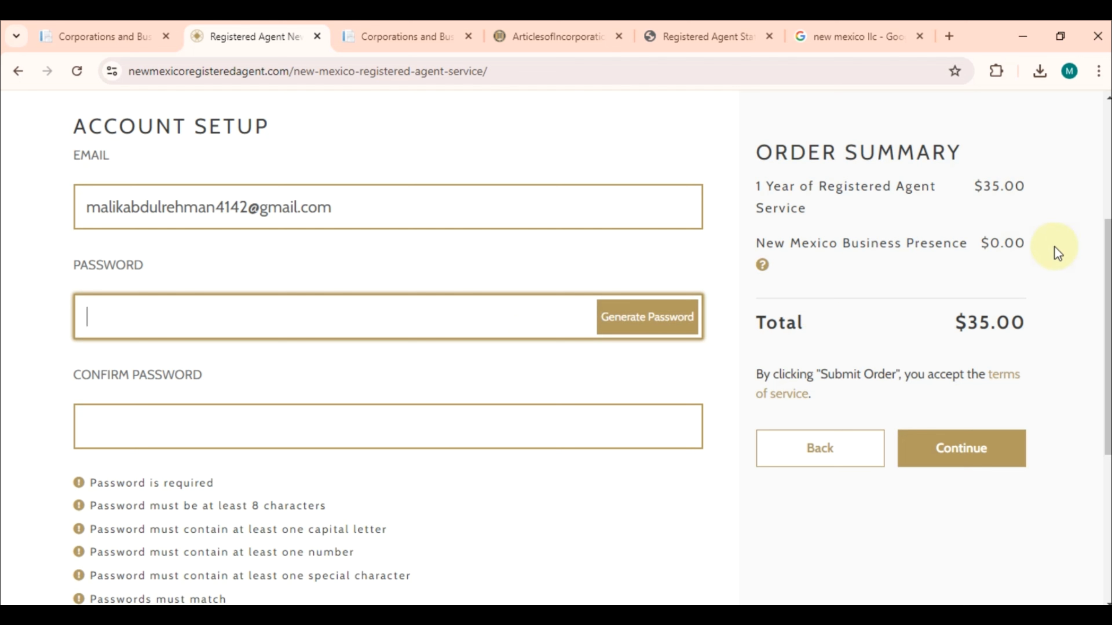
pyautogui.moveTo(968, 322); pyautogui.dragTo(1028, 326)
pyautogui.click(1028, 324)
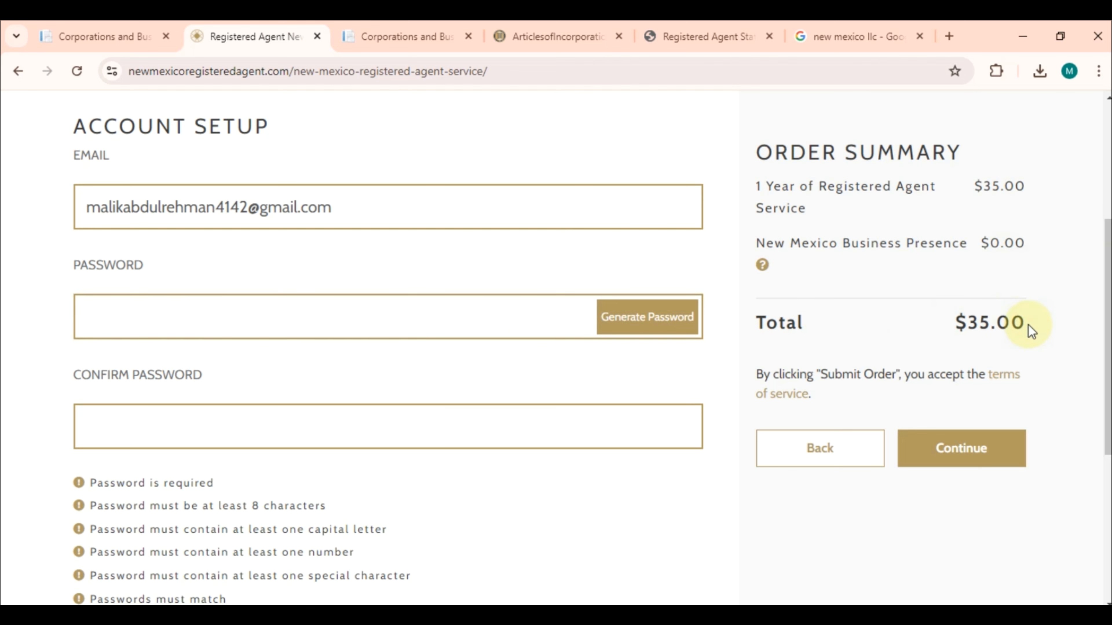
pyautogui.scroll(5, 427, 177)
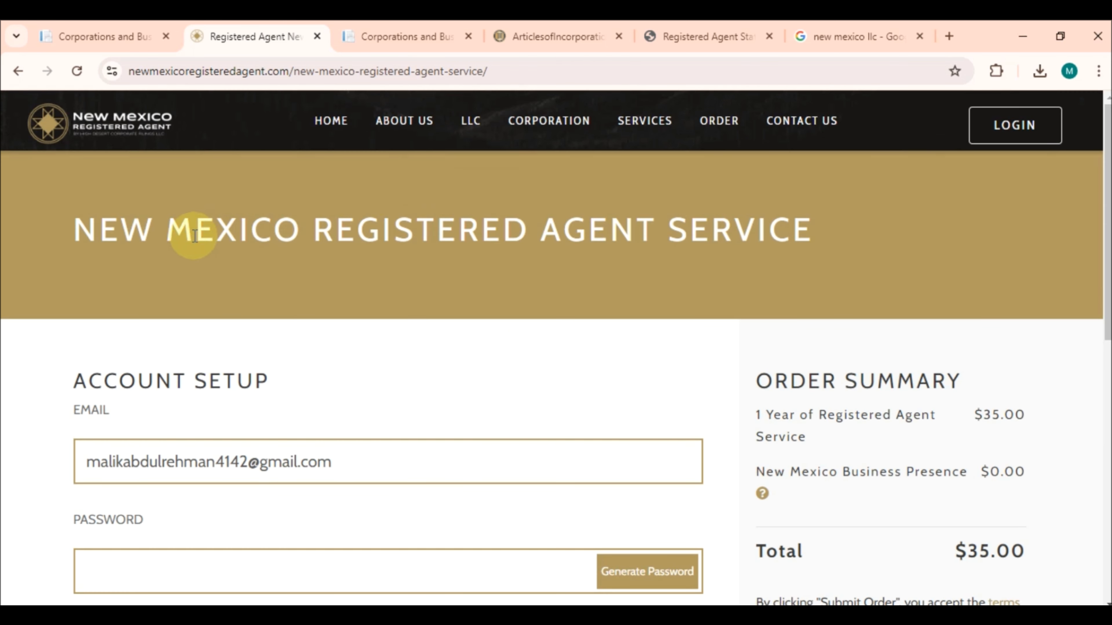
pyautogui.moveTo(79, 222); pyautogui.dragTo(826, 218)
pyautogui.click(826, 219)
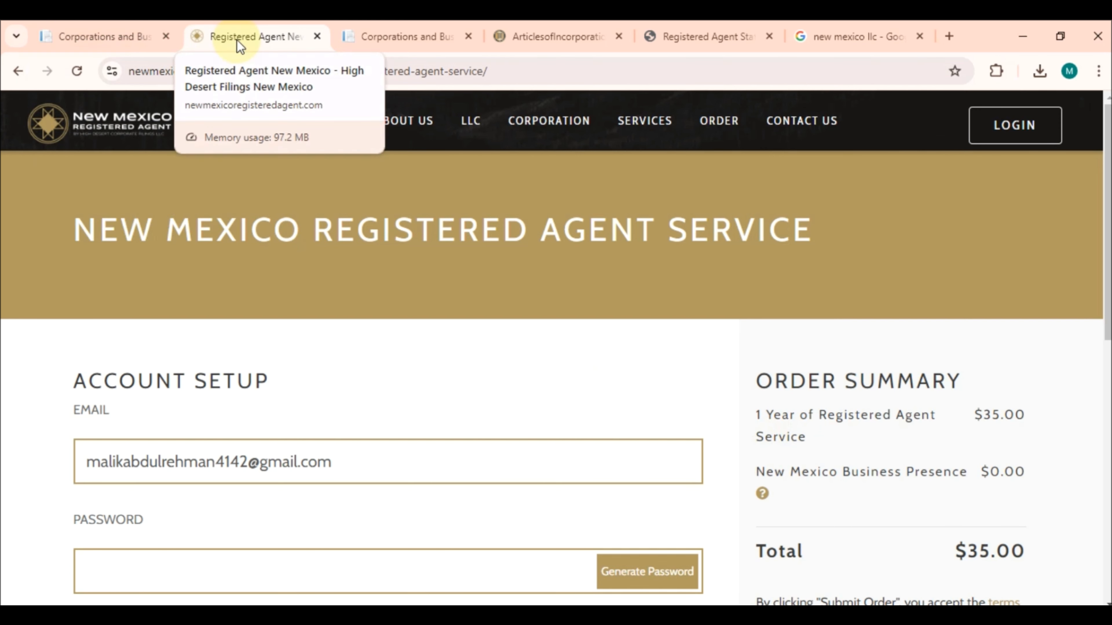
# Log out of the NM SOS portal and refine the Google search to 'new mexico llc sos'
pyautogui.click(402, 39)
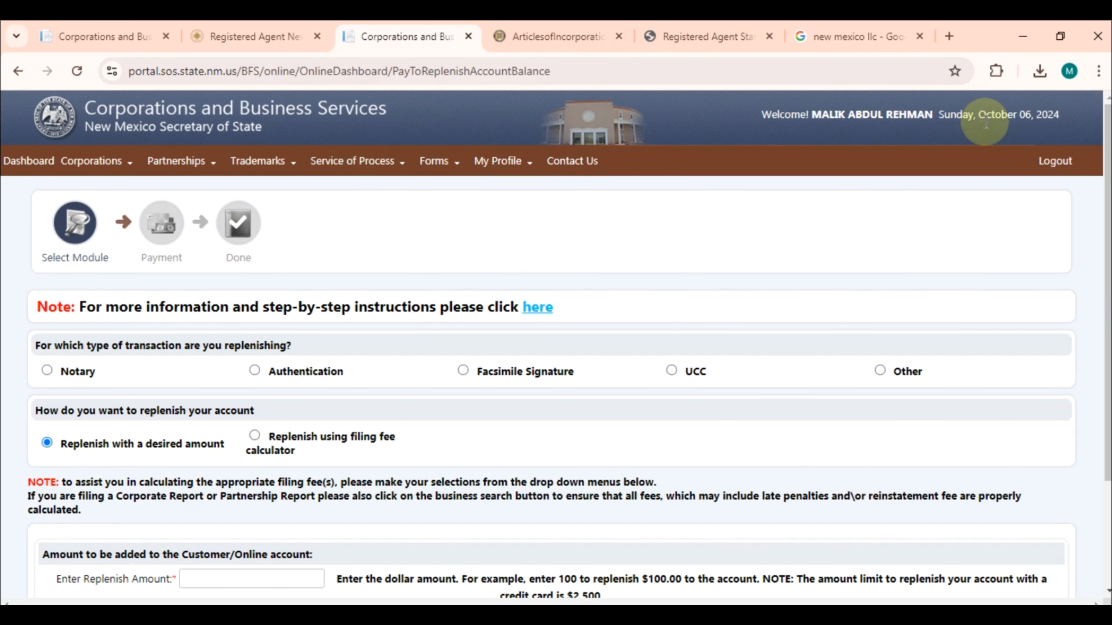
pyautogui.click(1054, 163)
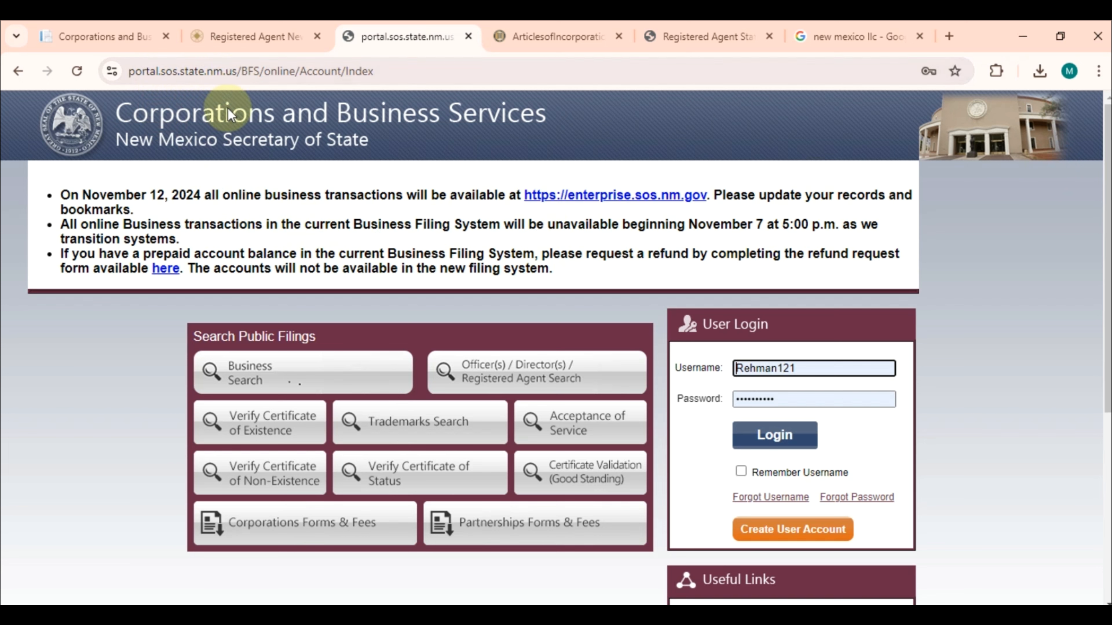
pyautogui.click(910, 27)
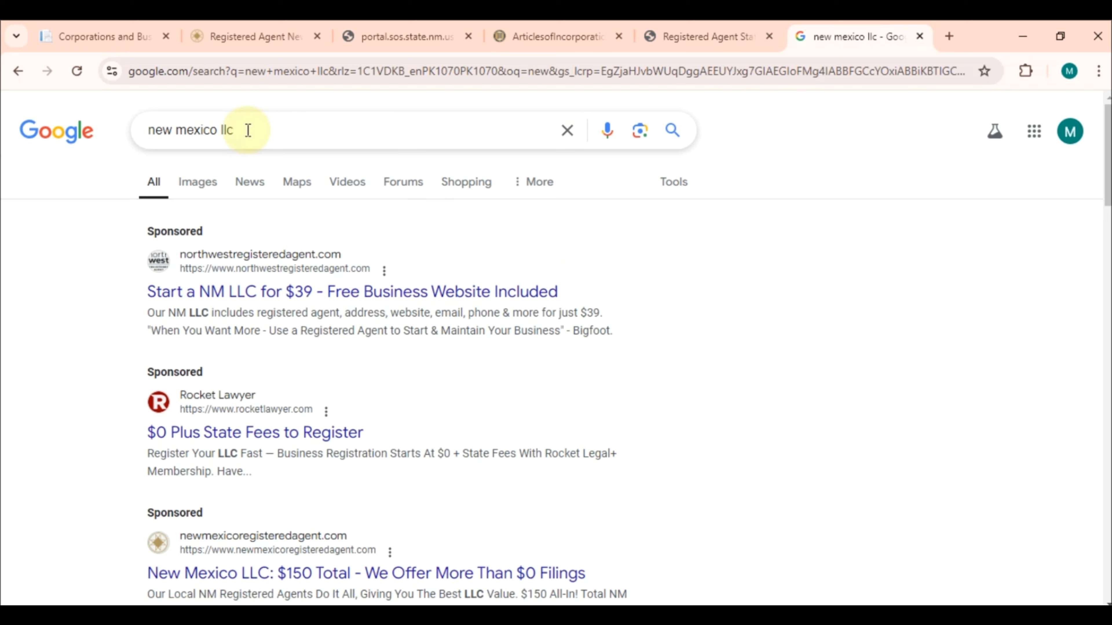
pyautogui.scroll(-5, 672, 444)
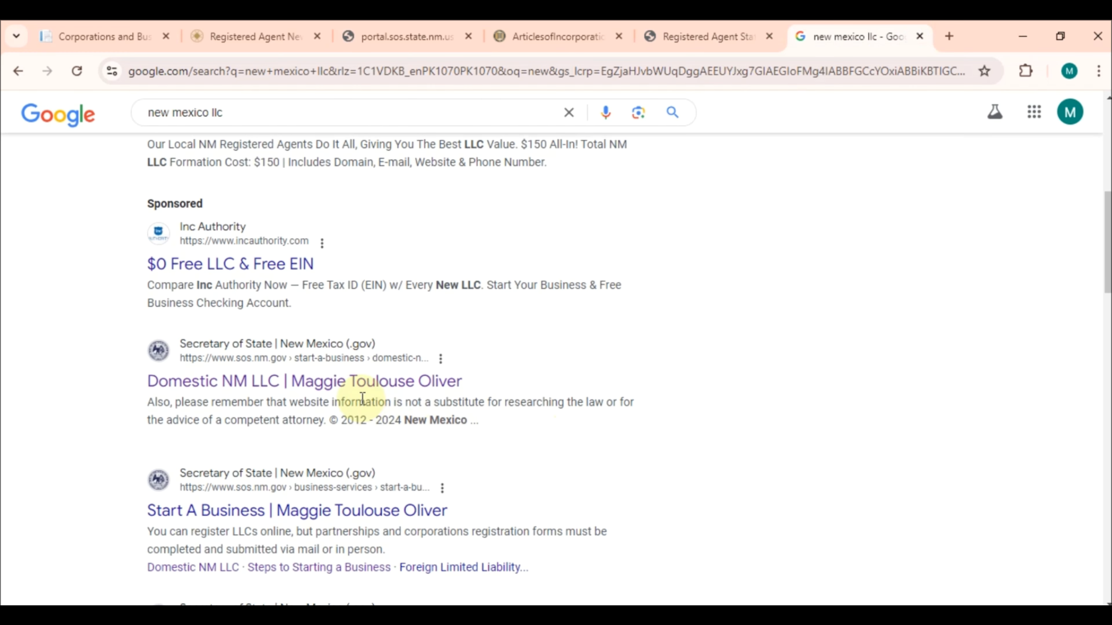
pyautogui.click(395, 109)
pyautogui.write('sos')
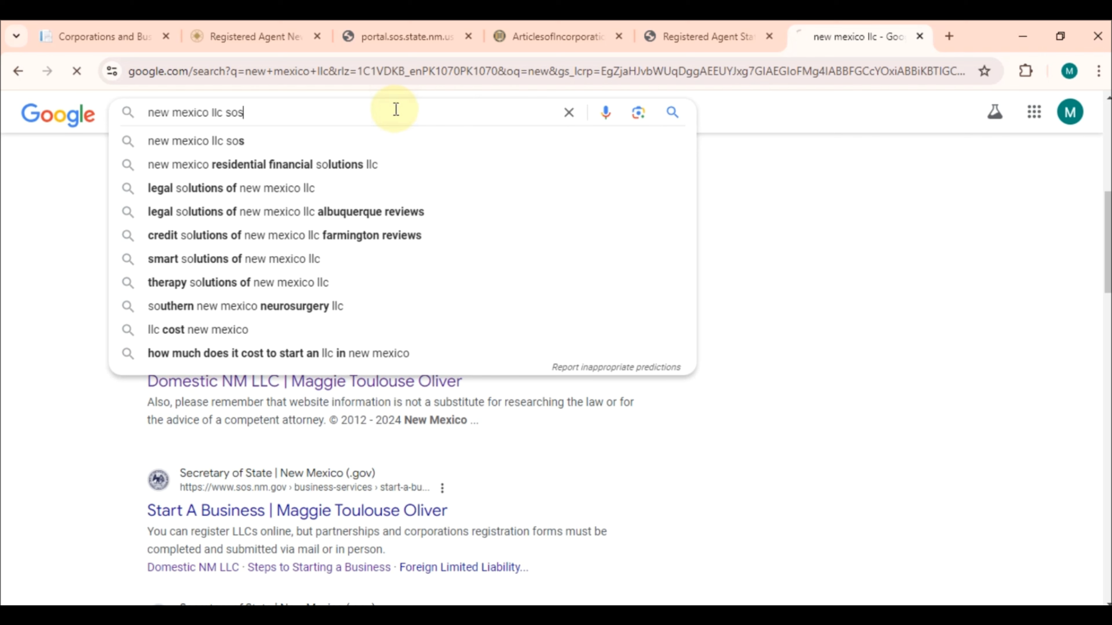
pyautogui.press('Return')
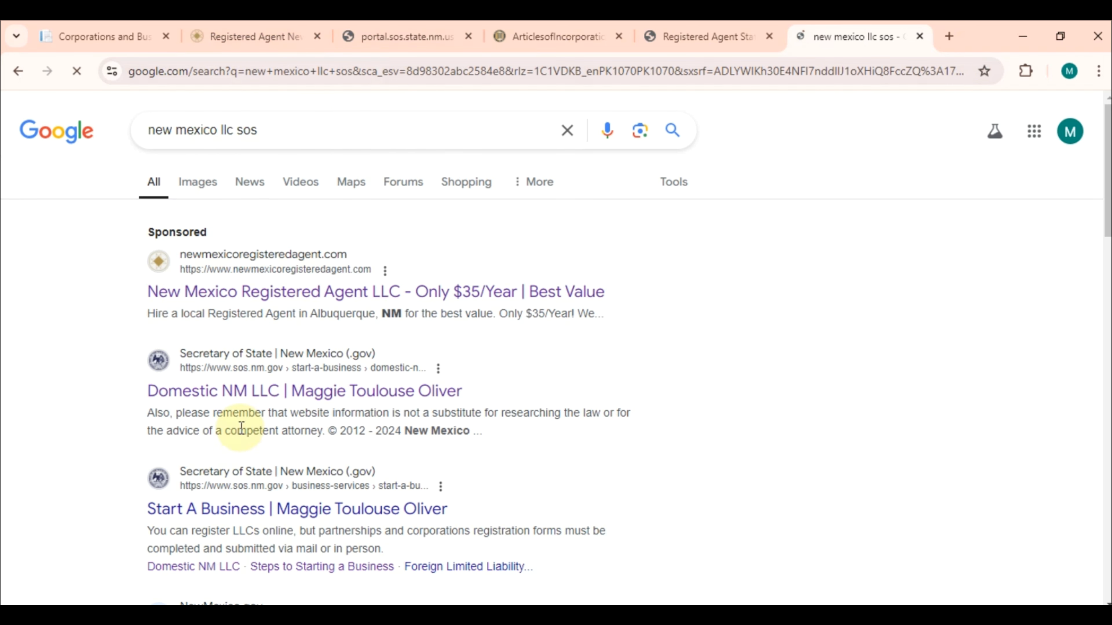
pyautogui.click(294, 28)
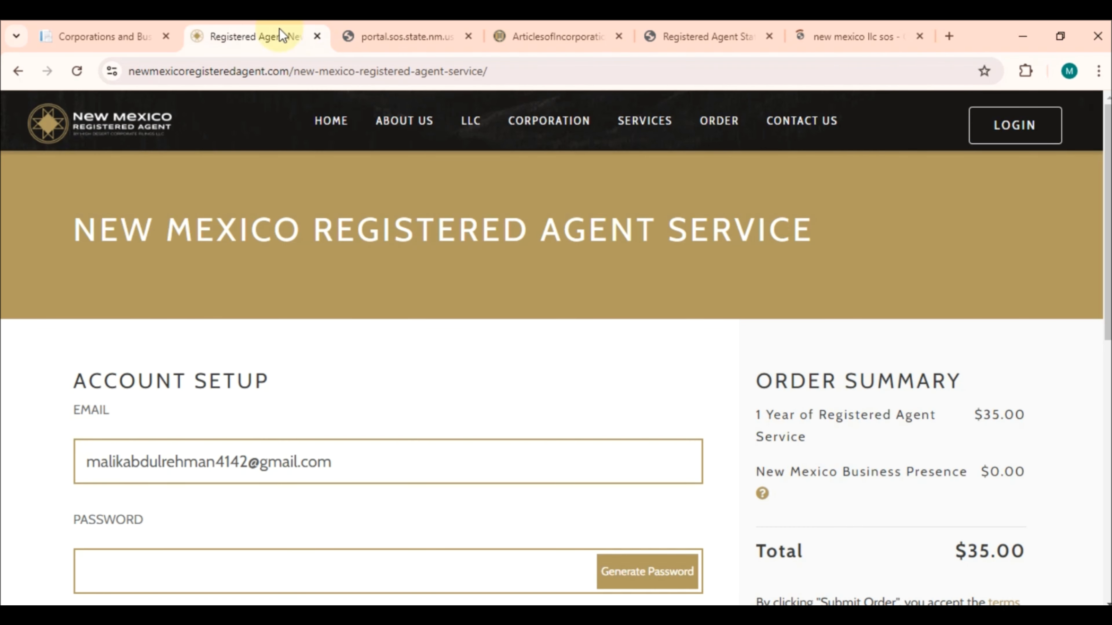
# Begin a new NM SOS user registration, then abandon it and return to the login page
pyautogui.click(435, 27)
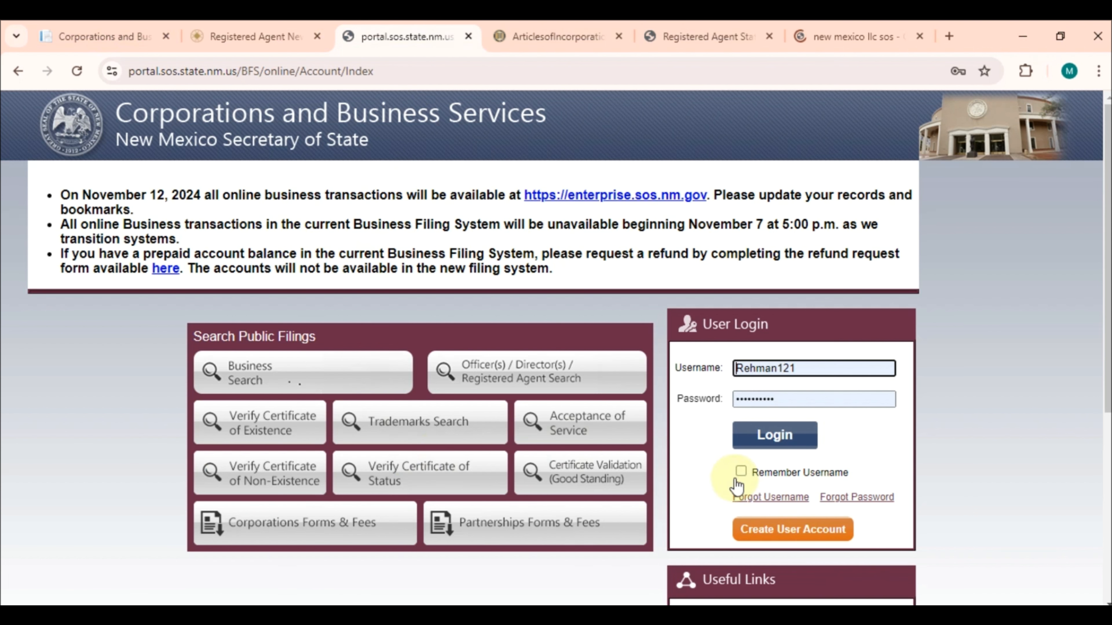
pyautogui.click(803, 543)
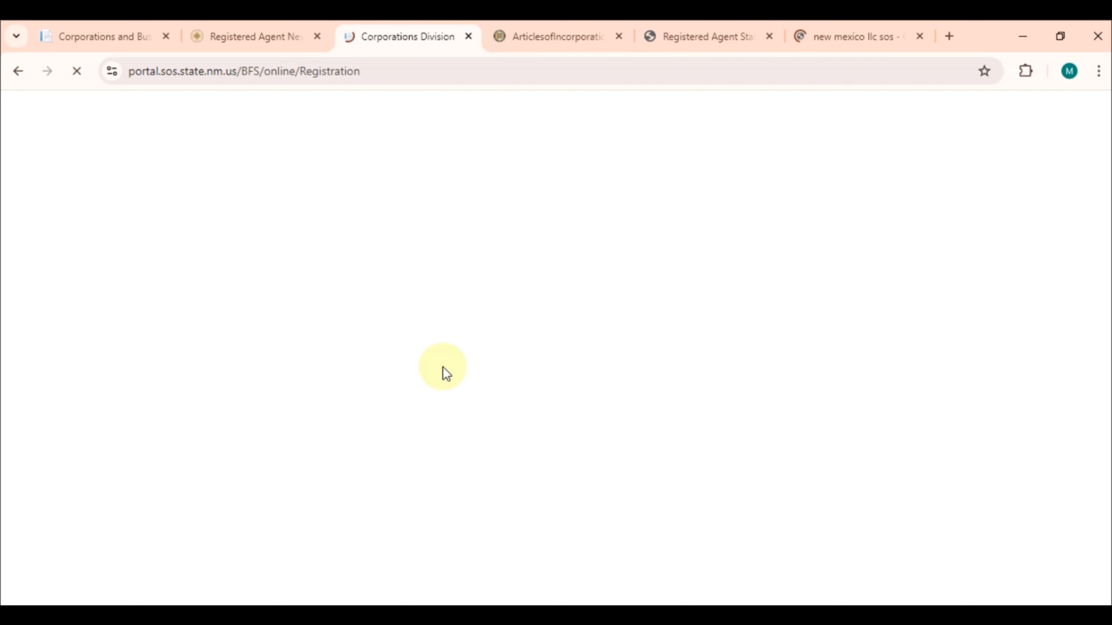
pyautogui.click(249, 27)
pyautogui.click(397, 28)
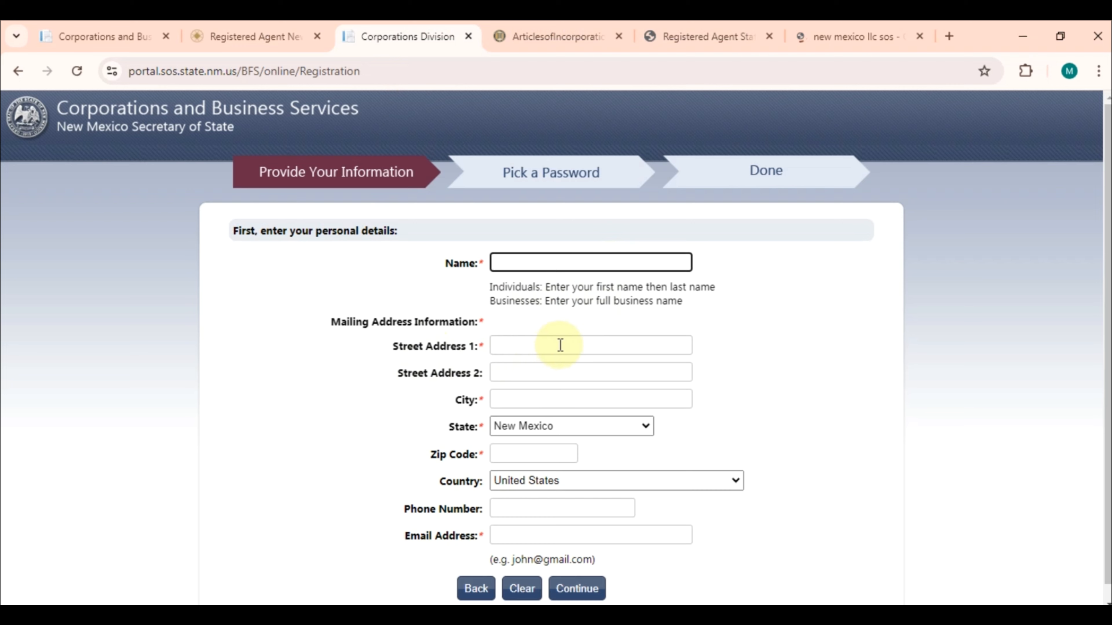
pyautogui.scroll(-1, 837, 345)
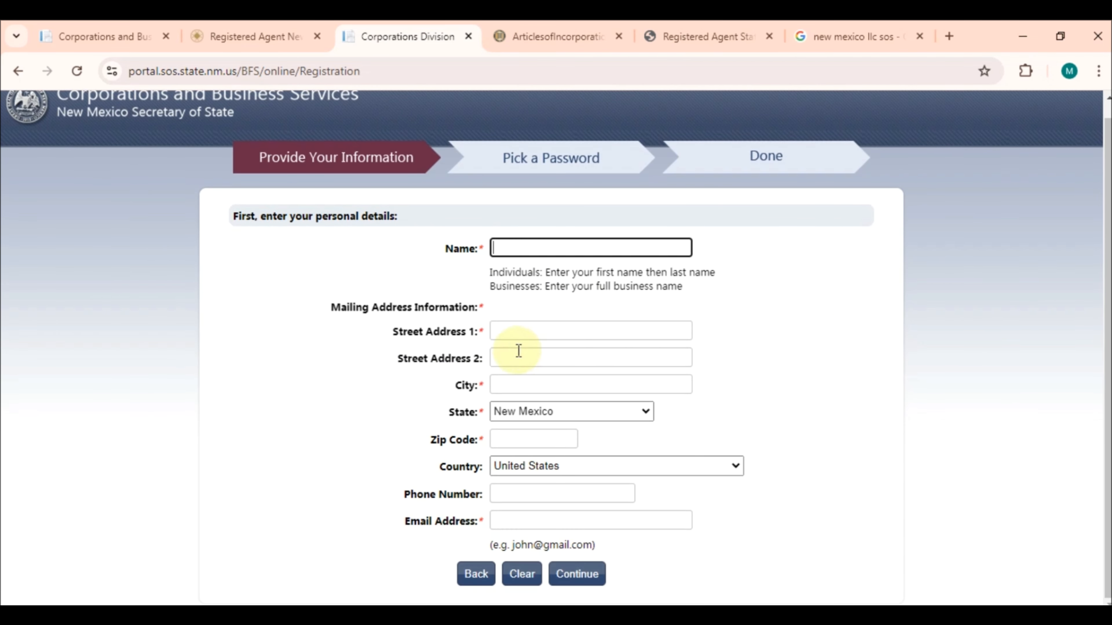
pyautogui.click(665, 331)
pyautogui.click(826, 348)
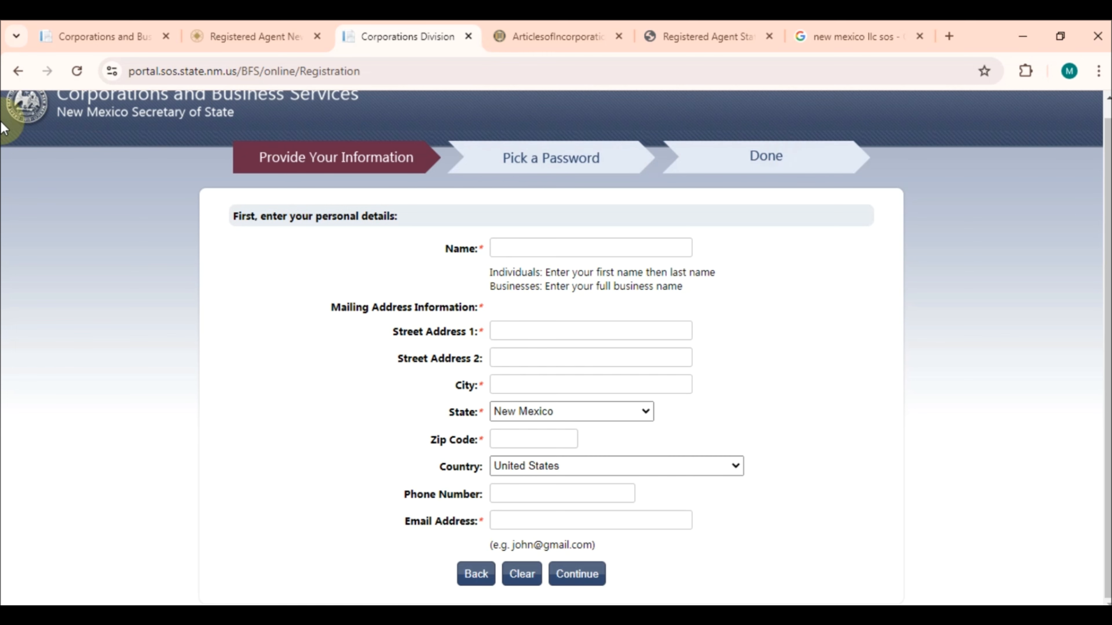
pyautogui.click(18, 71)
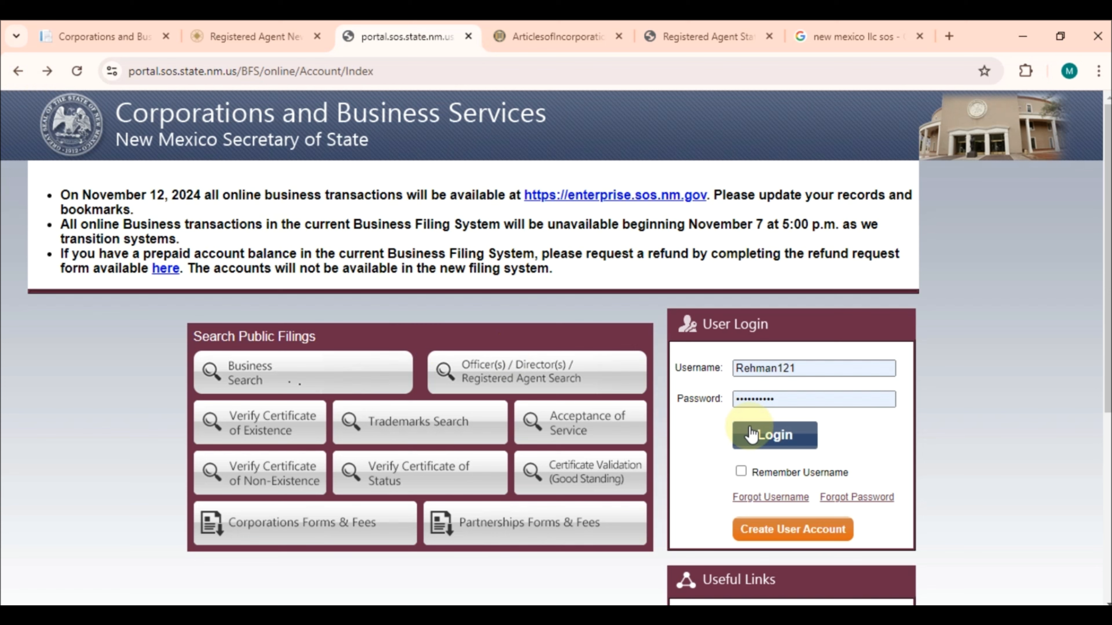
# Sign in to the NM SOS portal, dismiss the payment notice, and check the $0.00 prepaid balance
pyautogui.click(774, 436)
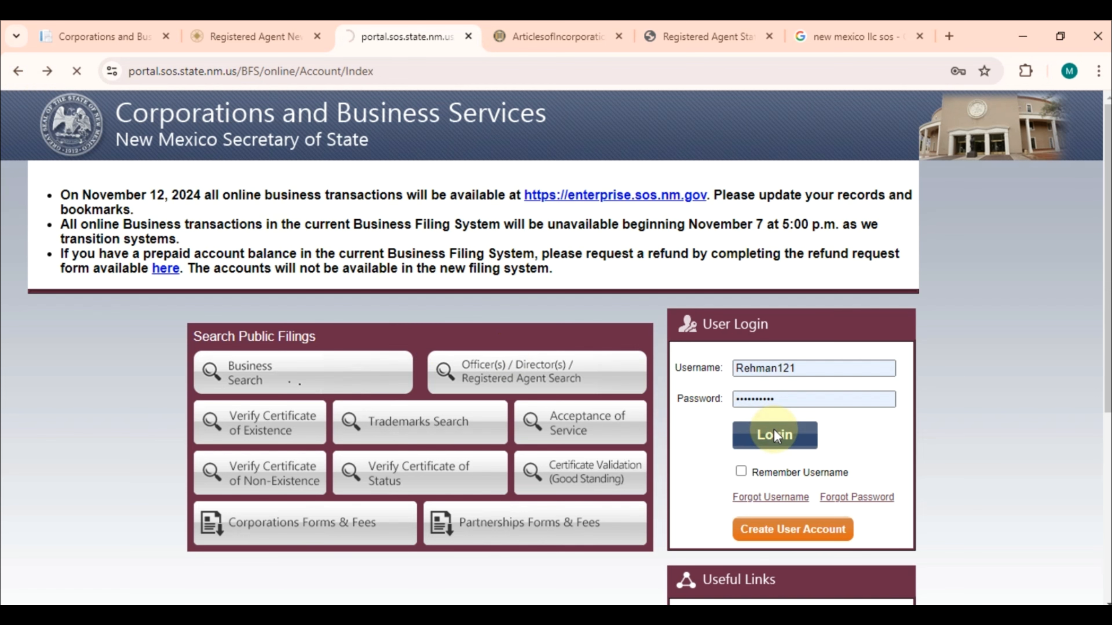
pyautogui.scroll(-2, 789, 254)
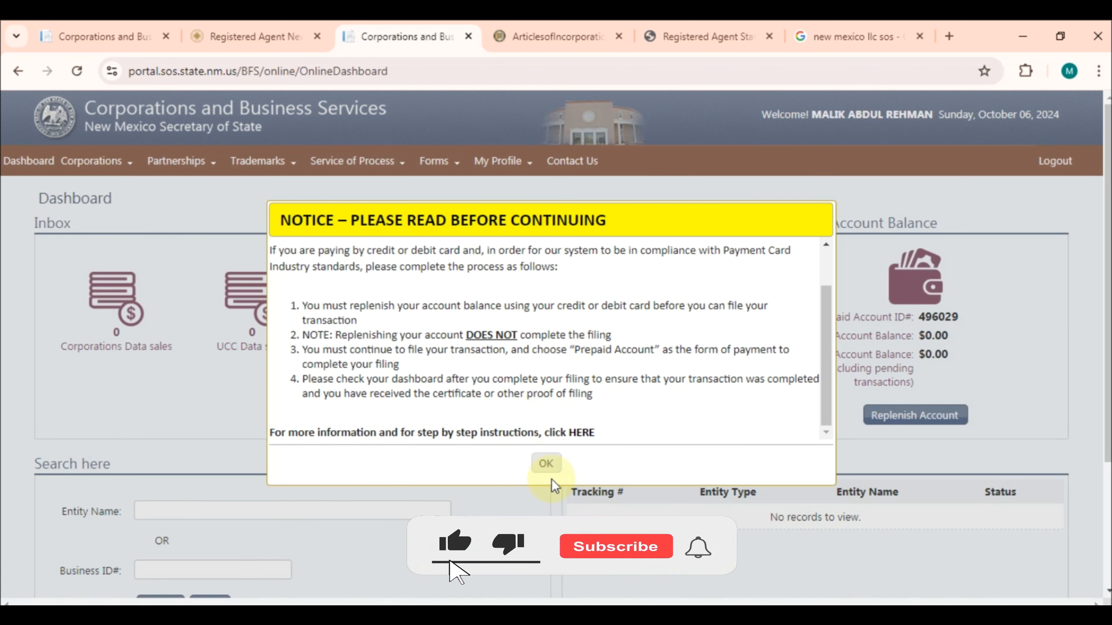
pyautogui.click(546, 463)
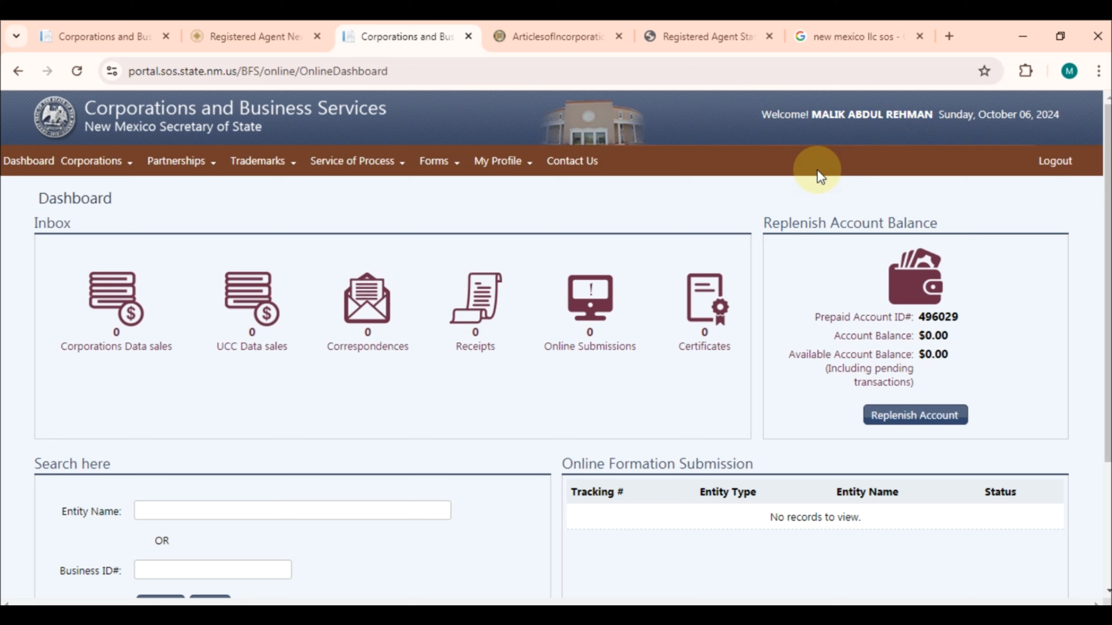
pyautogui.moveTo(765, 219); pyautogui.dragTo(986, 221)
pyautogui.click(990, 223)
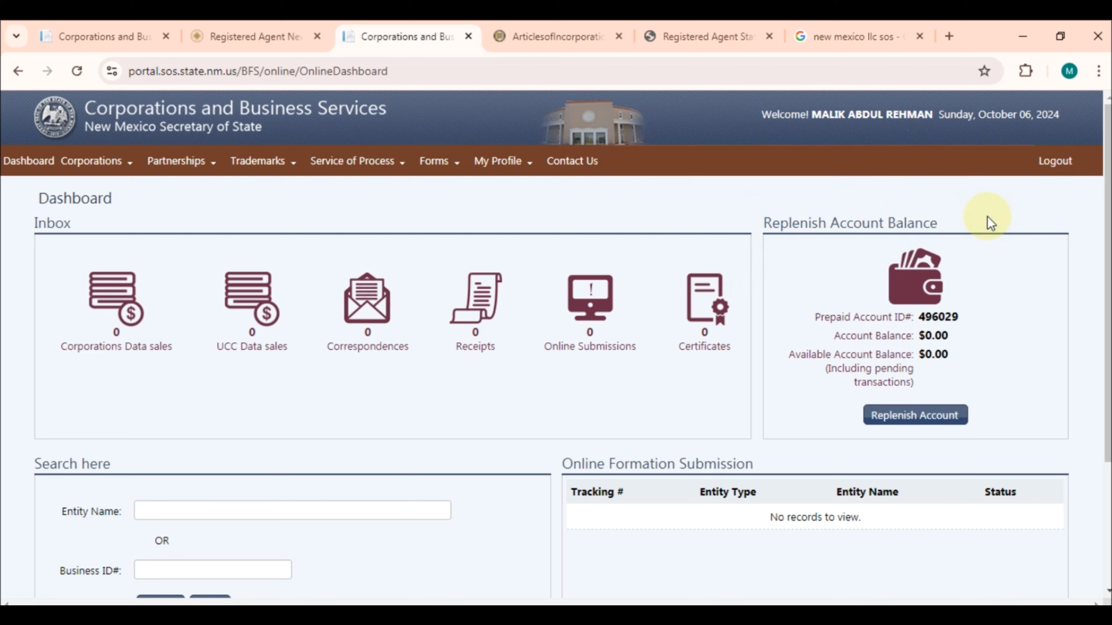
# Duplicate the dashboard tab and dismiss its payment notice
pyautogui.rightClick(422, 35)
pyautogui.click(483, 185)
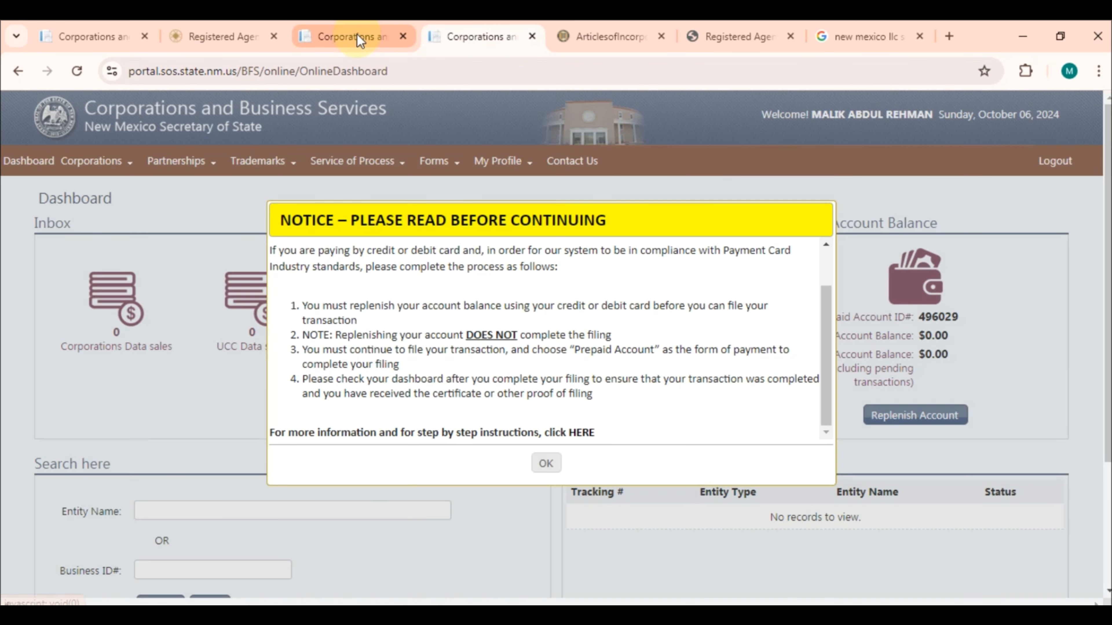
pyautogui.click(546, 463)
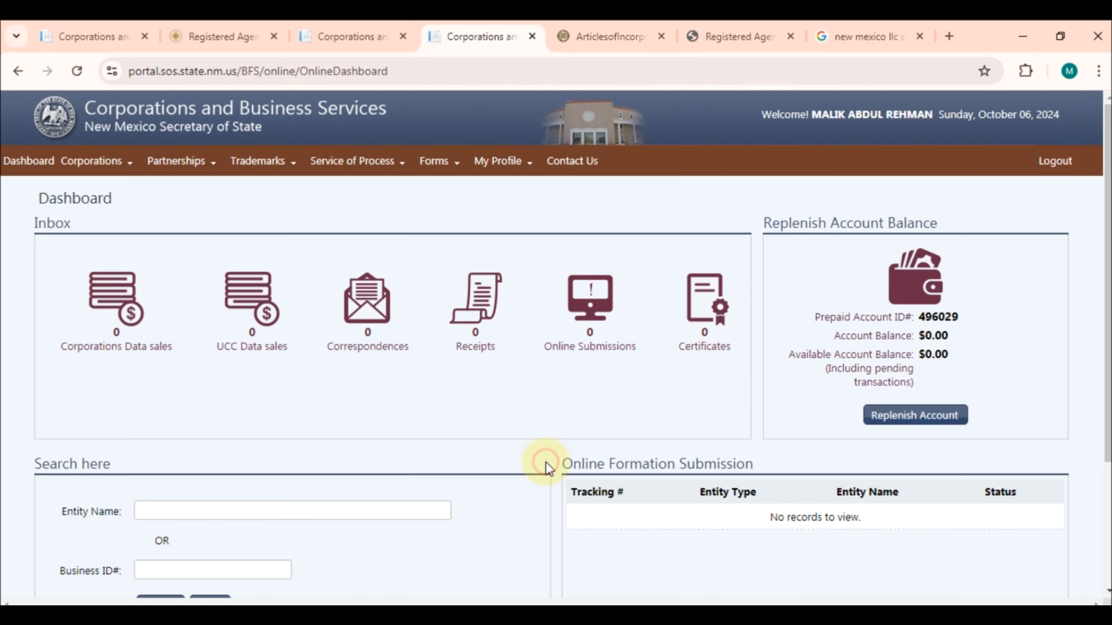
pyautogui.moveTo(812, 322); pyautogui.dragTo(905, 319)
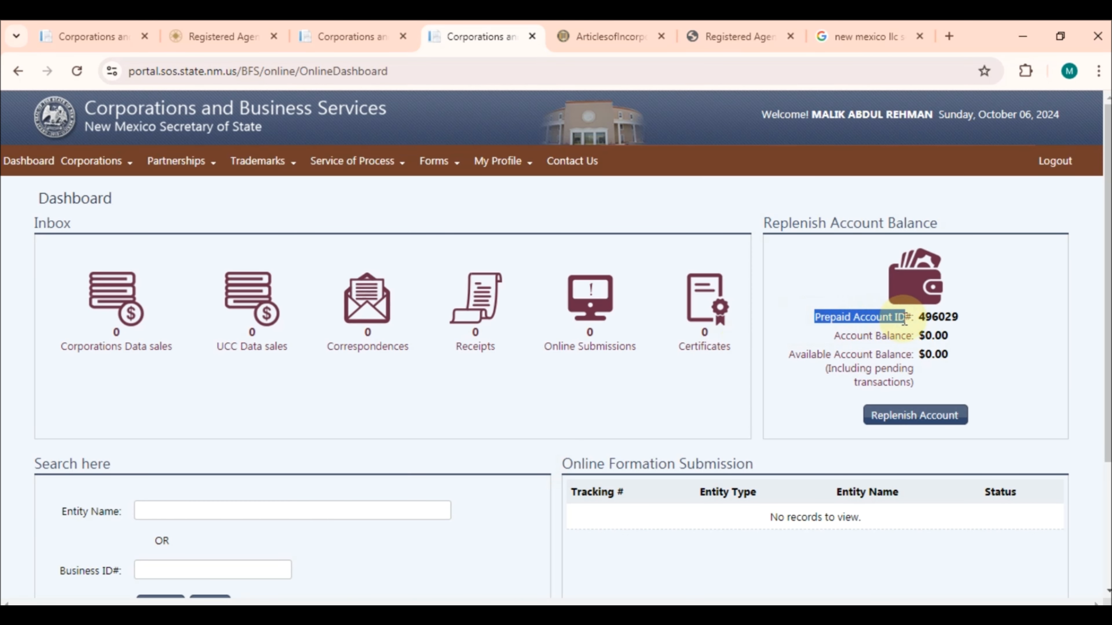
pyautogui.moveTo(762, 221); pyautogui.dragTo(945, 229)
pyautogui.click(812, 319)
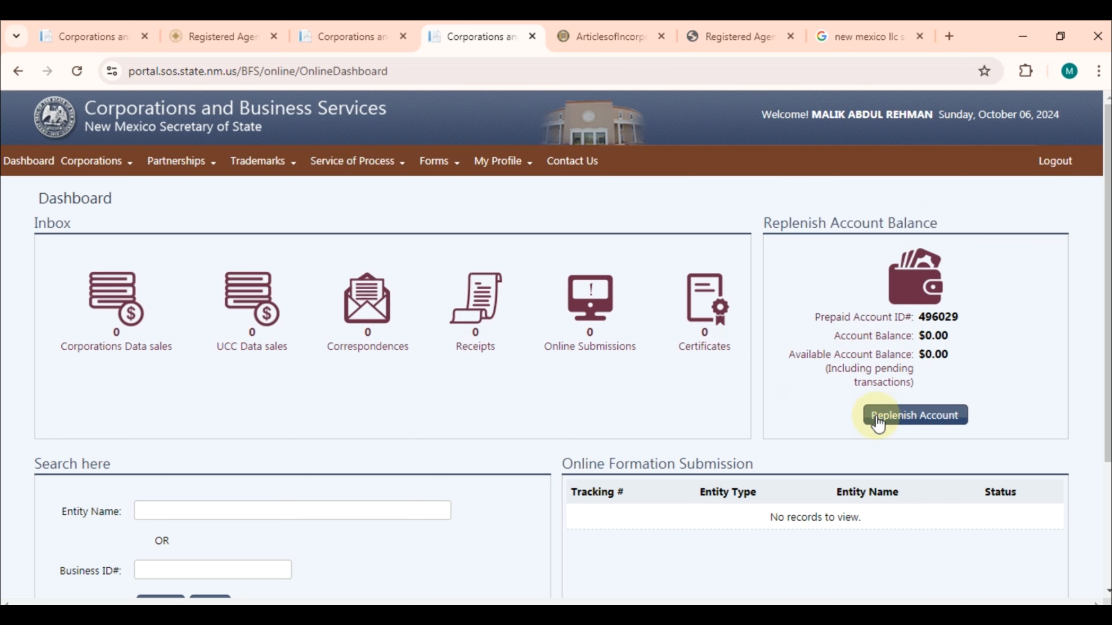
# Replenish the prepaid account with $50 as type Other and proceed to pay the $51.95 total
pyautogui.click(899, 424)
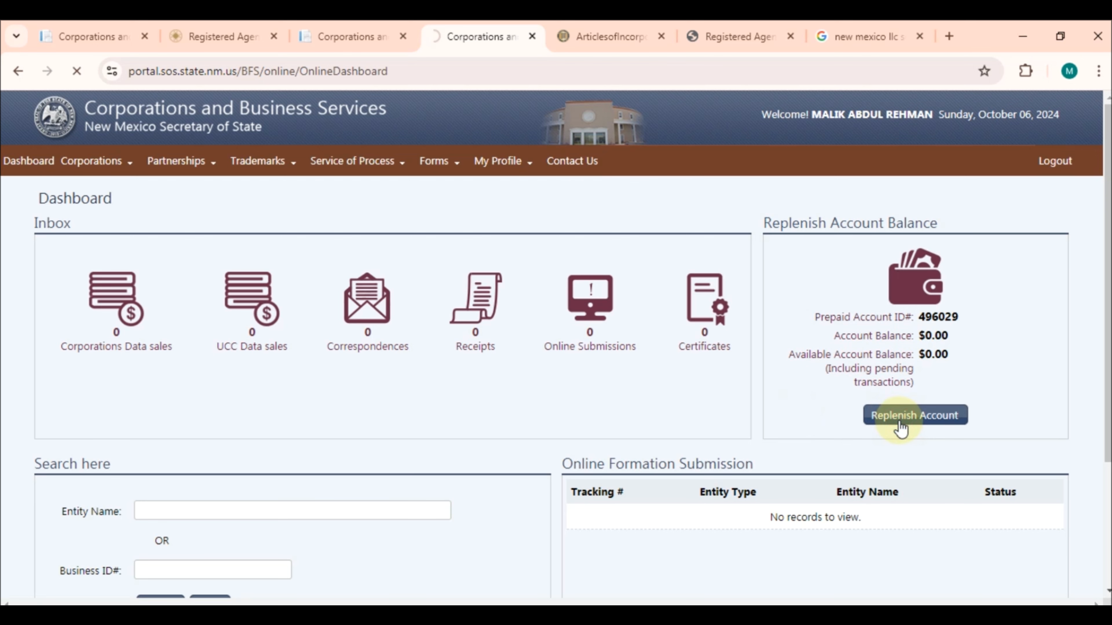
pyautogui.click(880, 371)
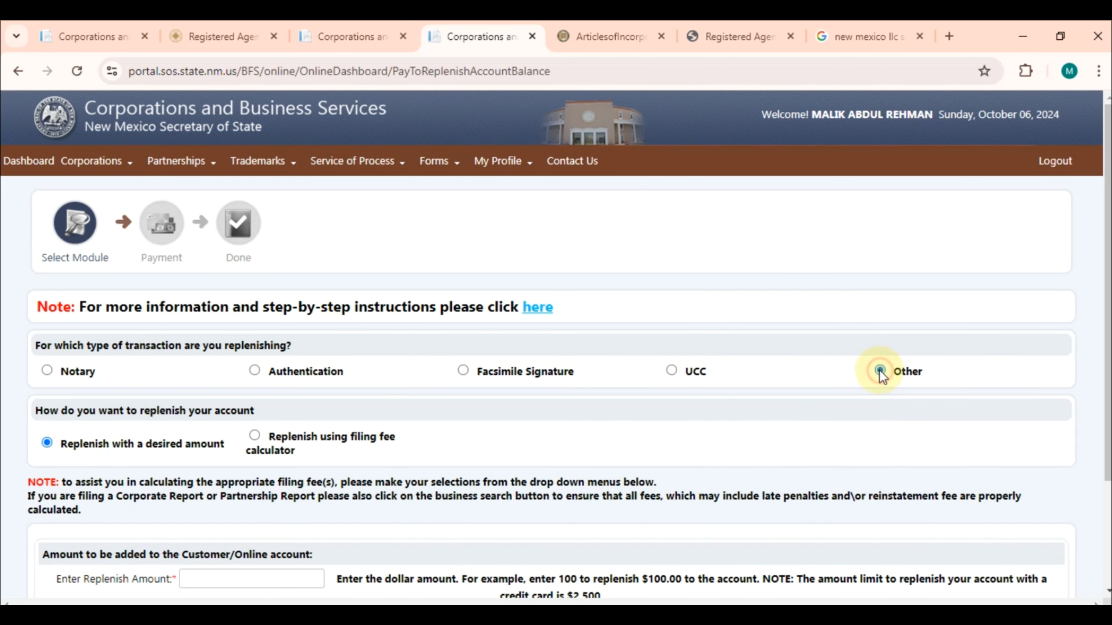
pyautogui.scroll(-3, 374, 444)
pyautogui.click(272, 439)
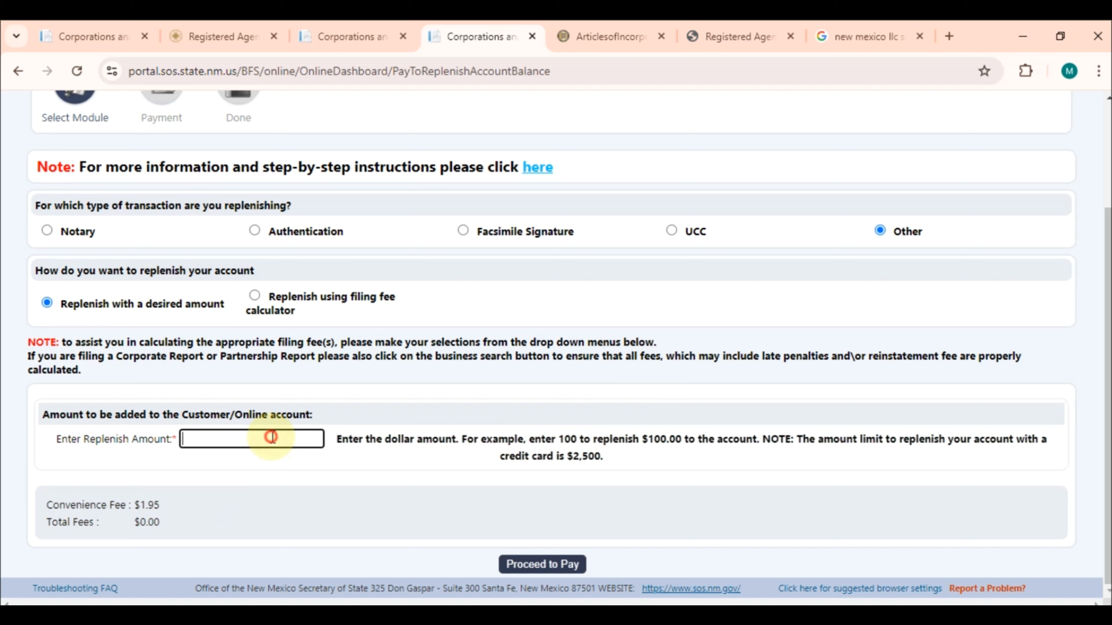
pyautogui.write('50')
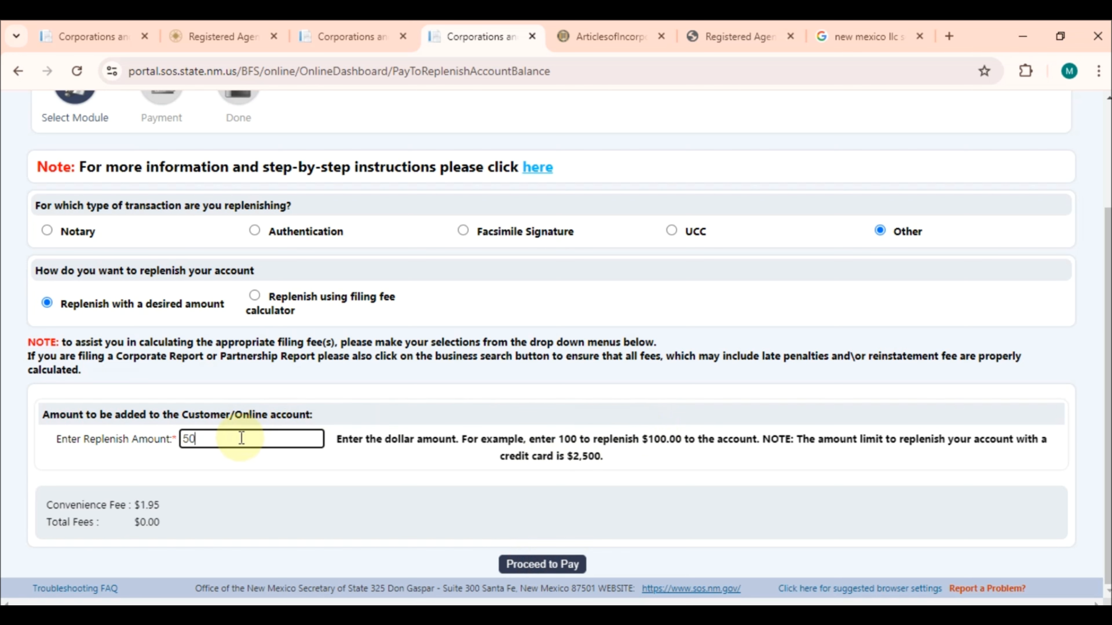
pyautogui.click(564, 568)
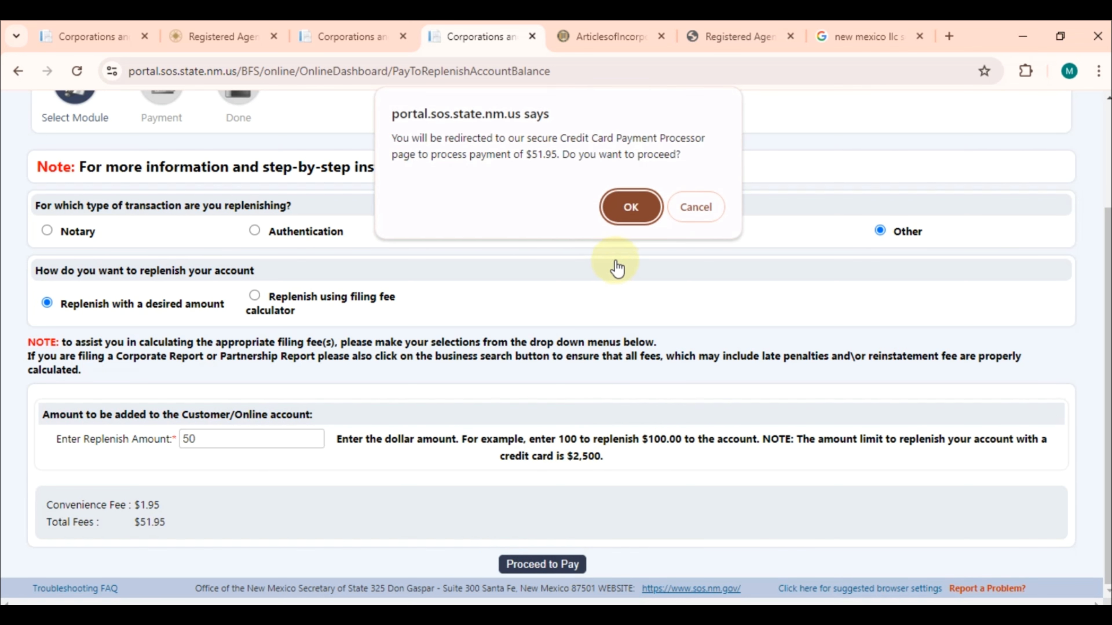
pyautogui.click(639, 210)
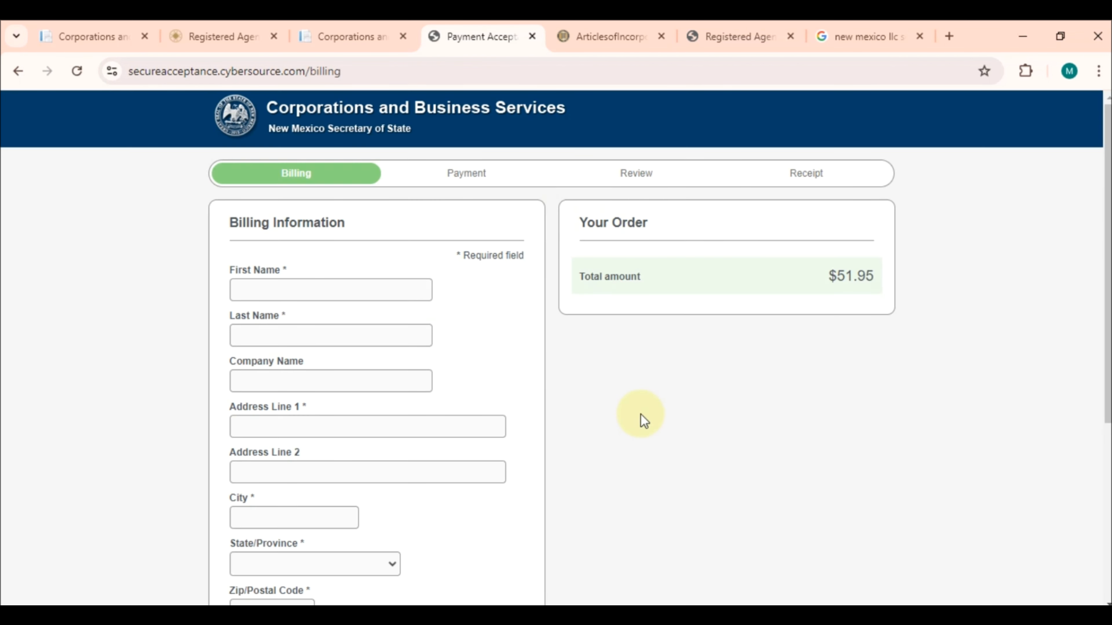
# Autofill the billing form with the payer's name, street address, city, ZIP, phone and email
pyautogui.scroll(-3, 641, 417)
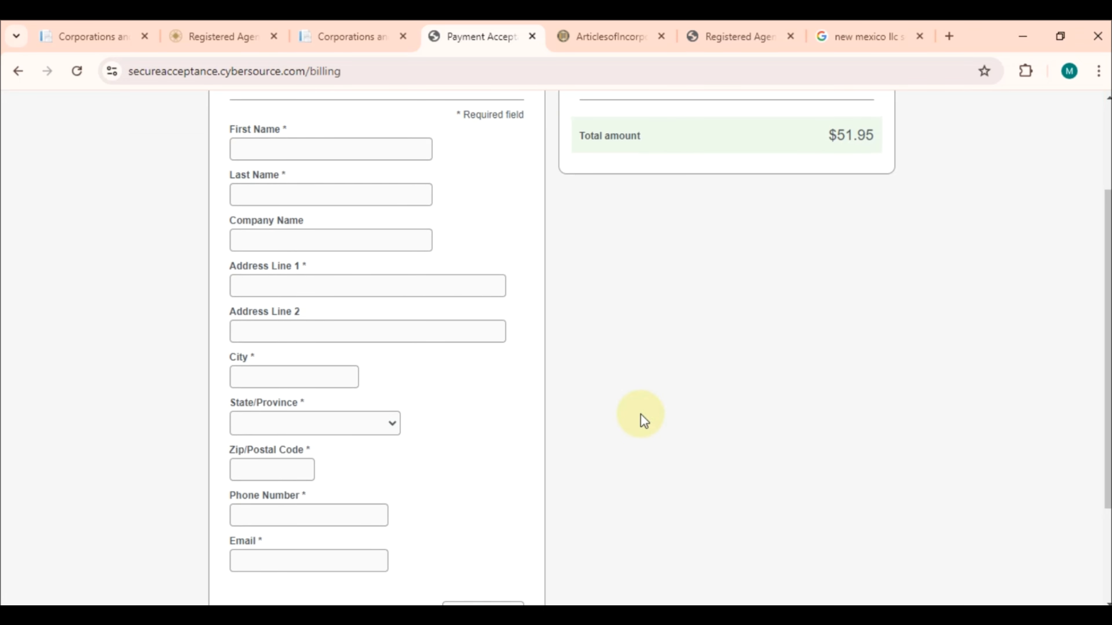
pyautogui.scroll(-3, 643, 422)
pyautogui.scroll(6, 643, 421)
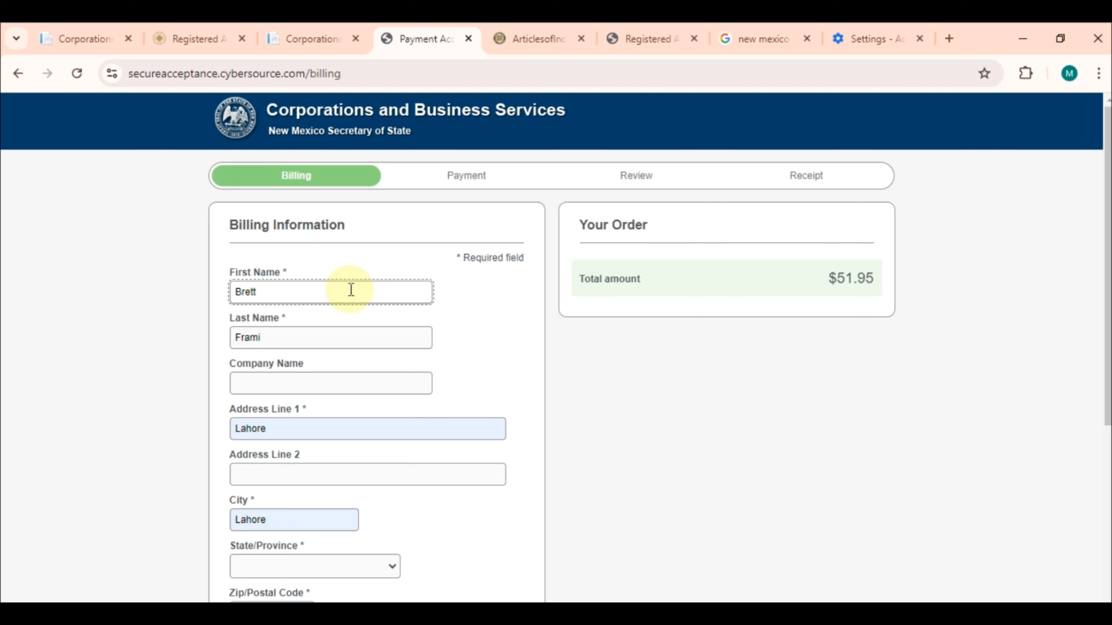
pyautogui.click(774, 355)
pyautogui.click(276, 293)
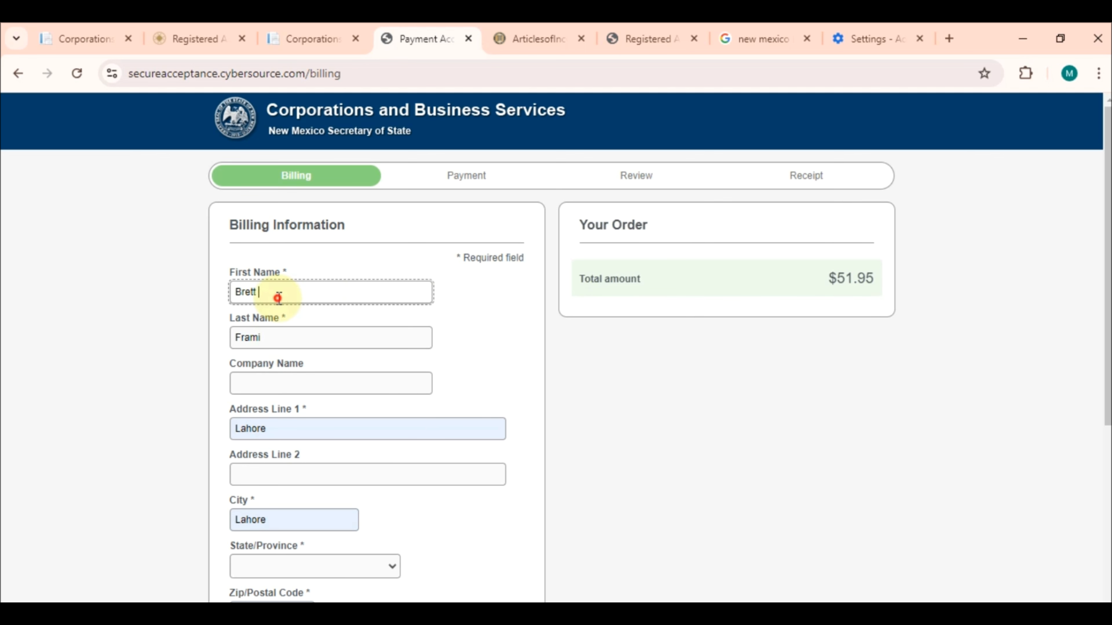
pyautogui.click(272, 340)
pyautogui.click(261, 432)
pyautogui.click(739, 495)
pyautogui.scroll(-5, 739, 495)
pyautogui.scroll(5, 738, 494)
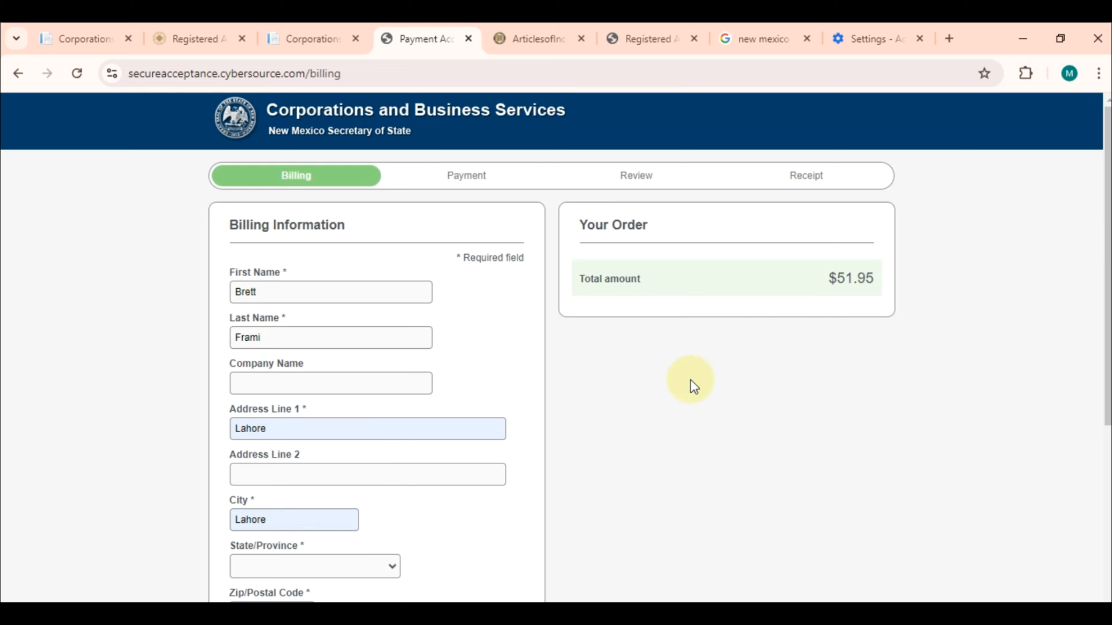
pyautogui.scroll(-5, 658, 472)
pyautogui.scroll(2, 657, 472)
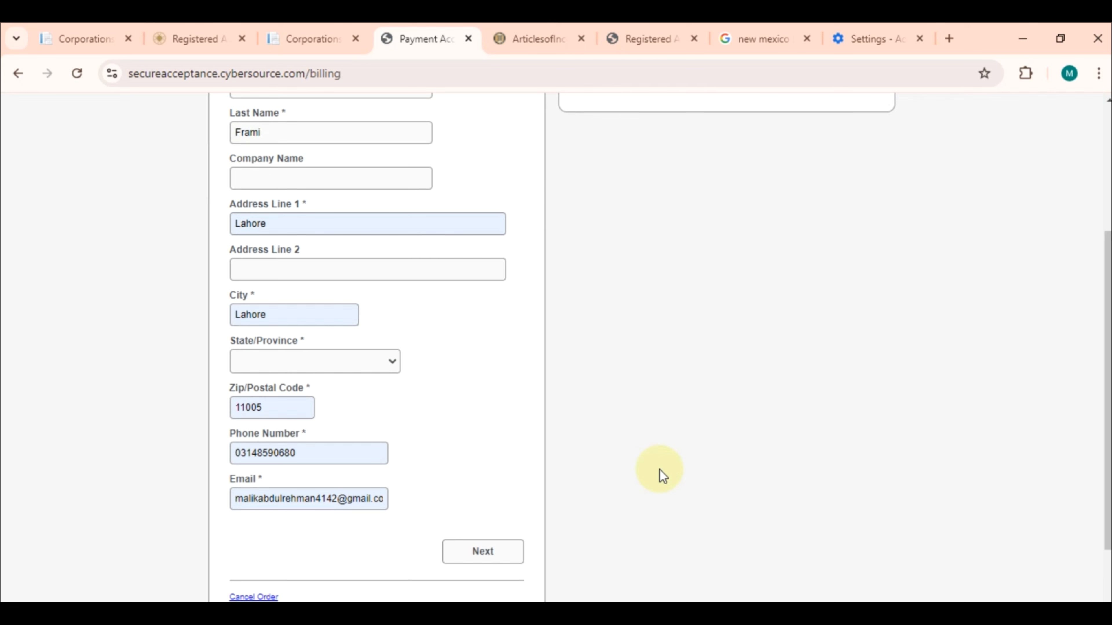
pyautogui.scroll(-1, 569, 459)
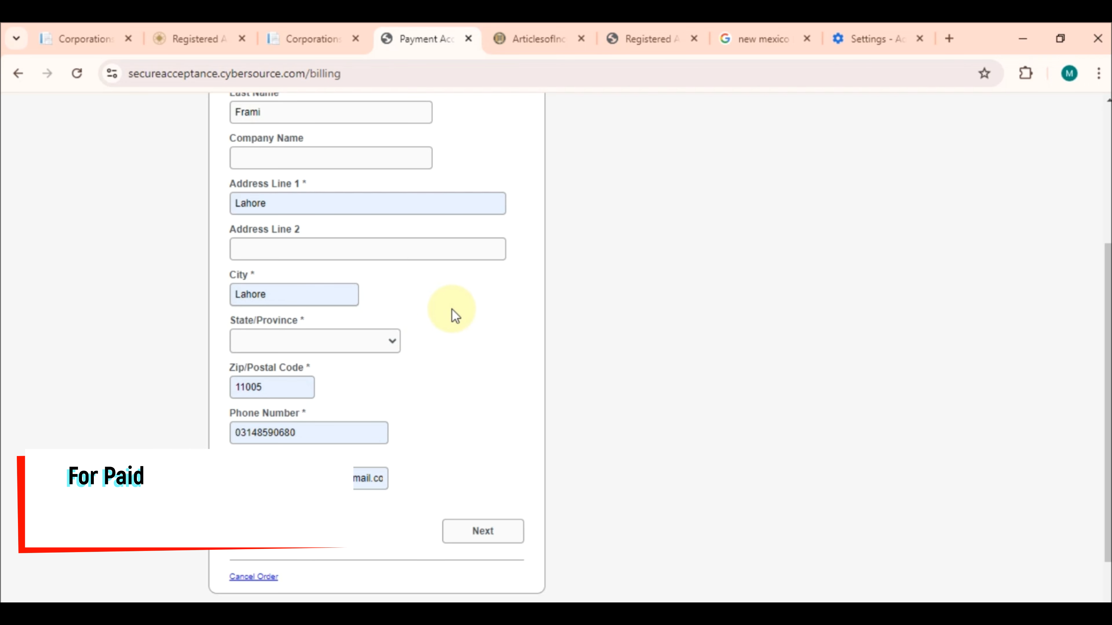
pyautogui.scroll(5, 568, 337)
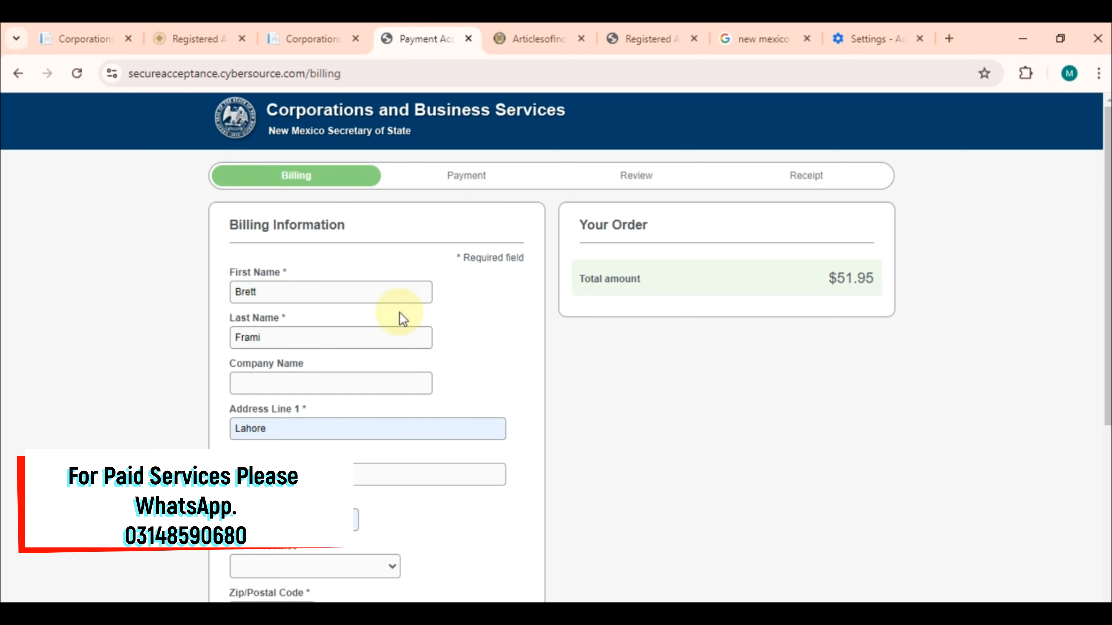
pyautogui.scroll(-4, 325, 410)
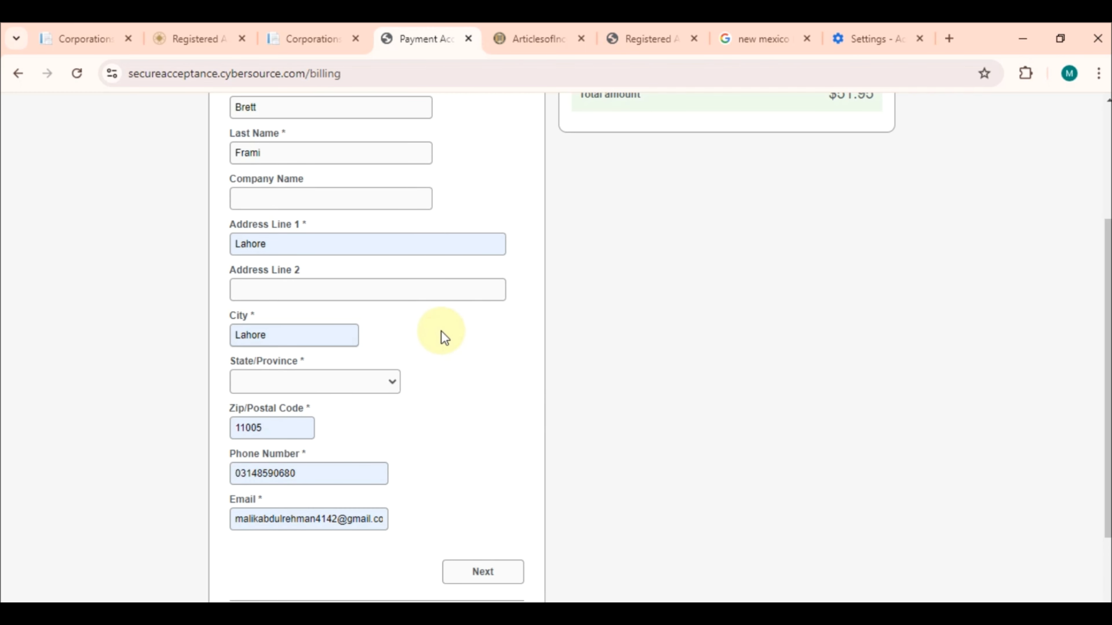
pyautogui.moveTo(1108, 350); pyautogui.dragTo(1107, 237)
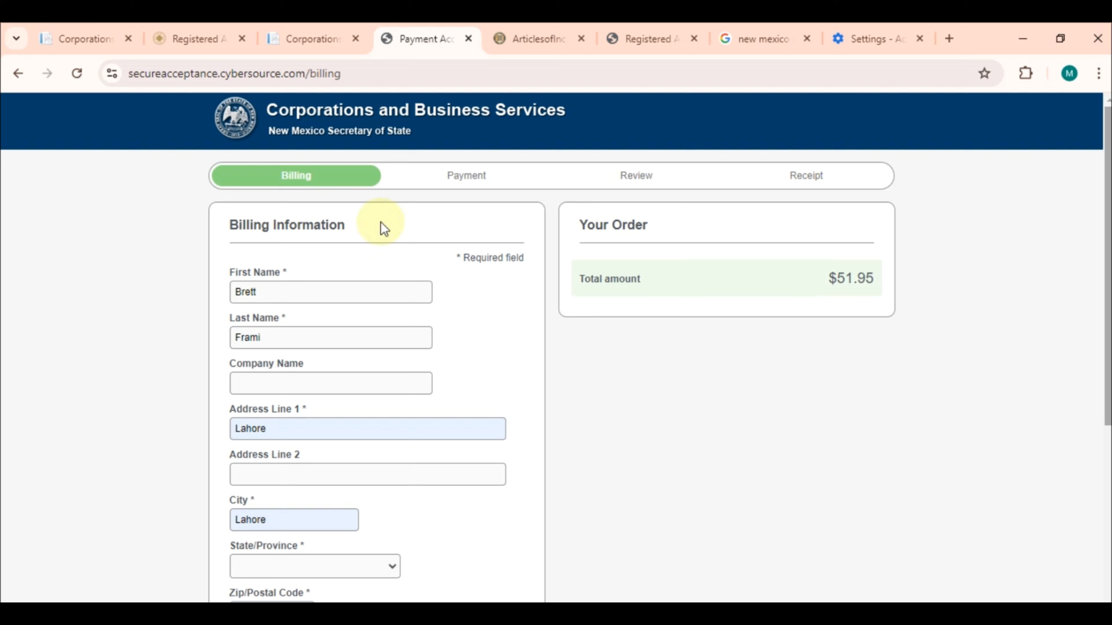
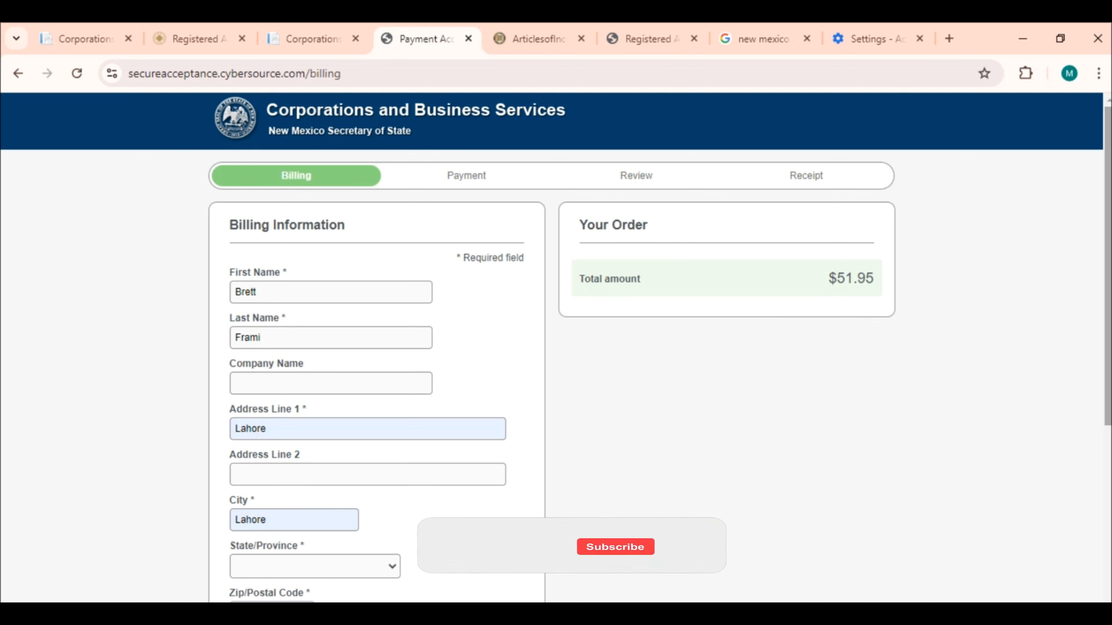
# Choose New Mexico as the billing state and submit the billing details
pyautogui.scroll(-2, 556, 350)
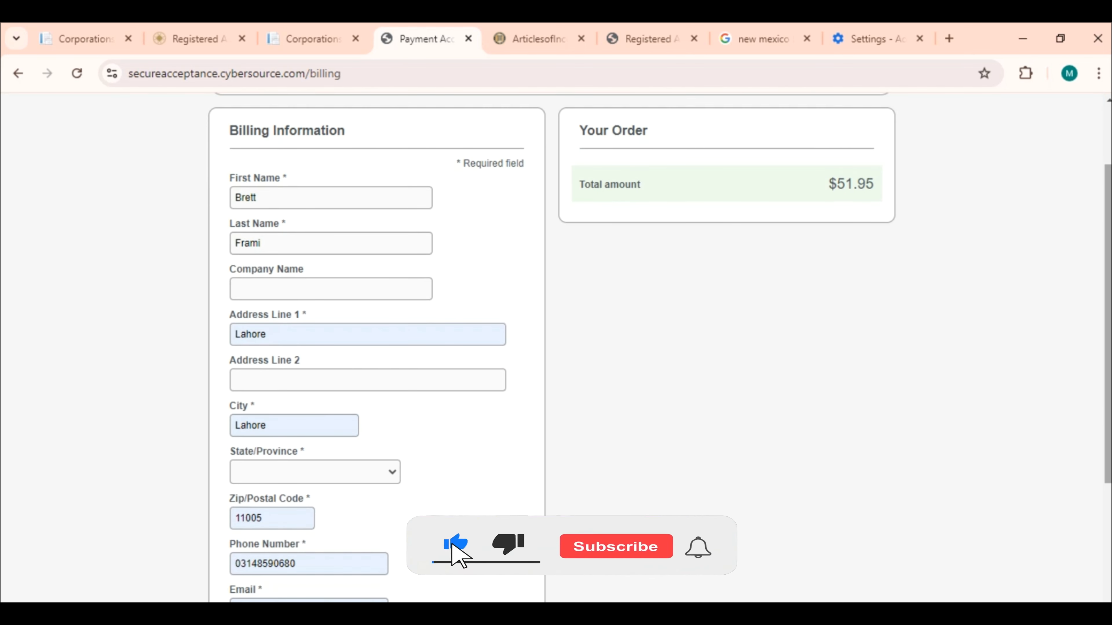
pyautogui.scroll(-2, 556, 351)
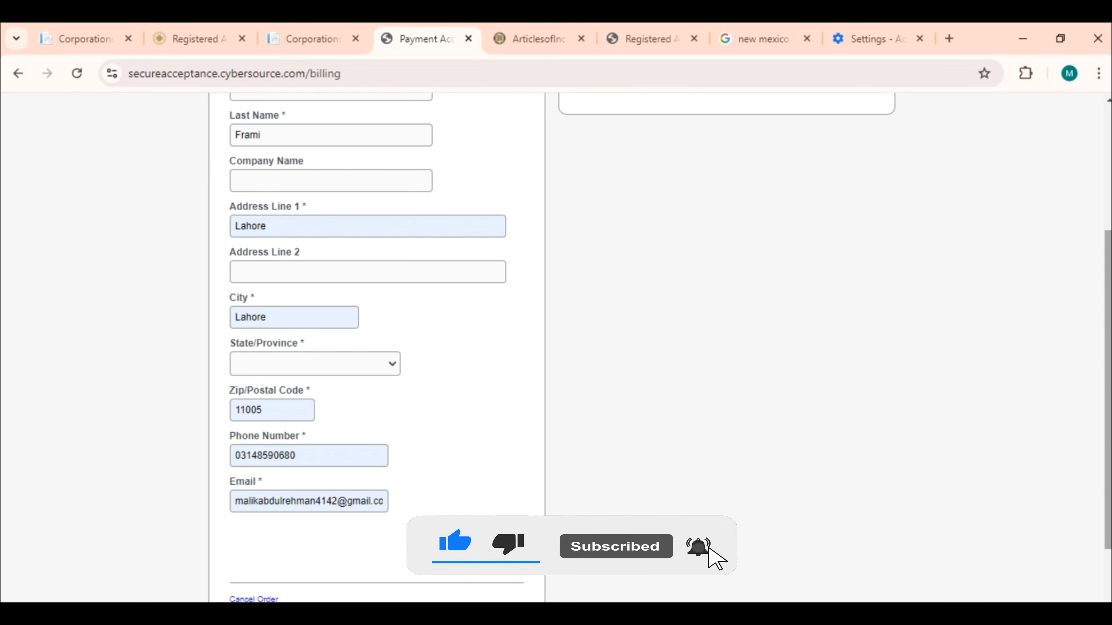
pyautogui.scroll(-1, 458, 379)
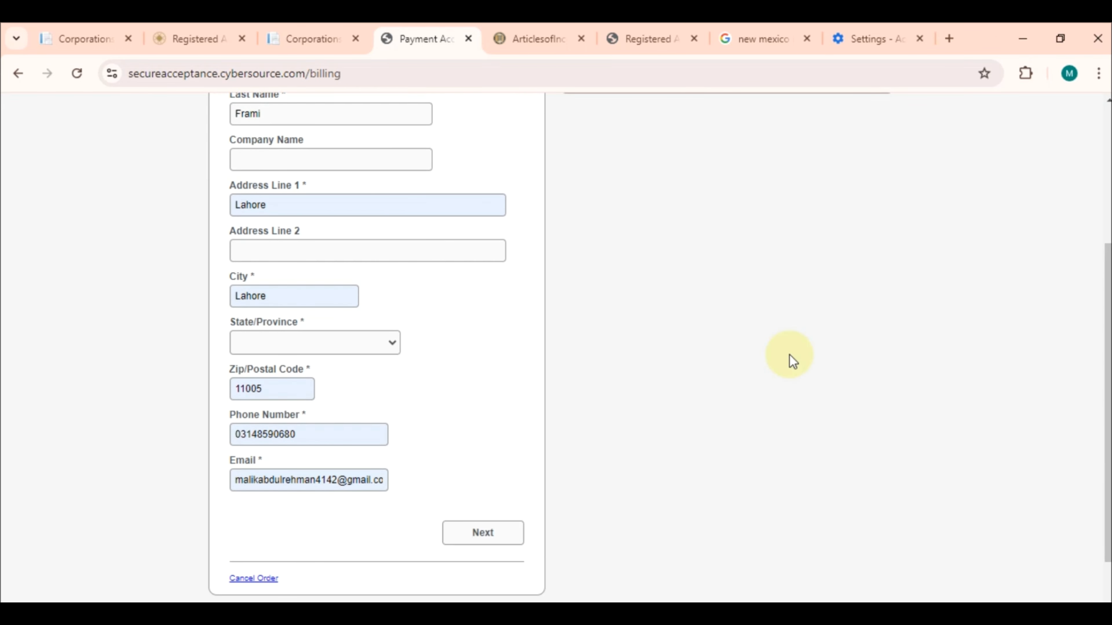
pyautogui.click(341, 350)
pyautogui.moveTo(396, 70); pyautogui.dragTo(386, 309)
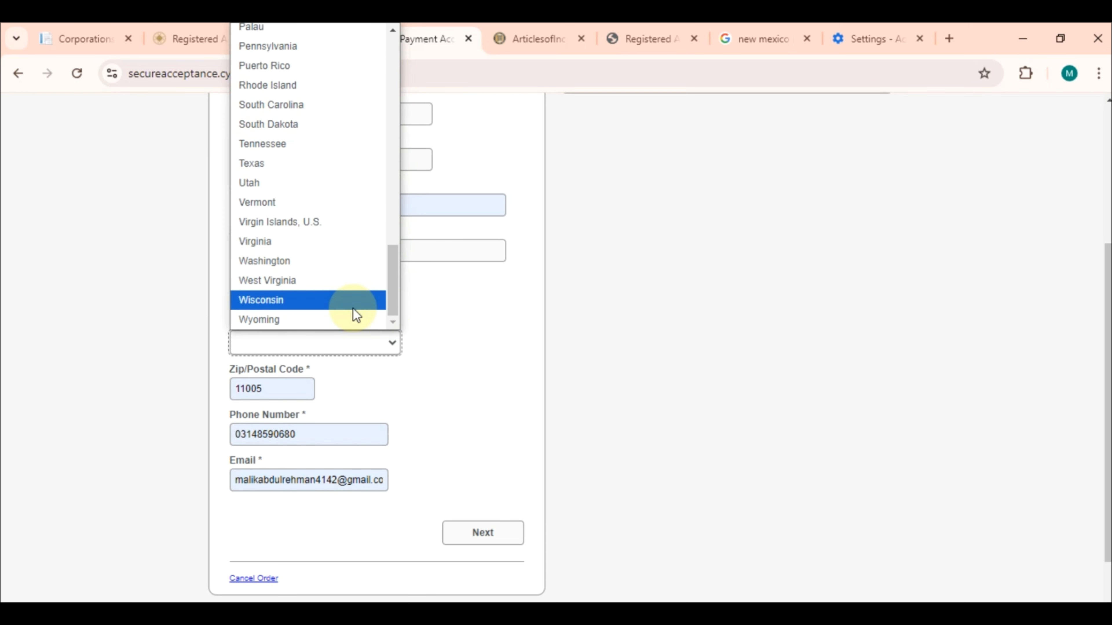
pyautogui.write('new m')
pyautogui.press('Return')
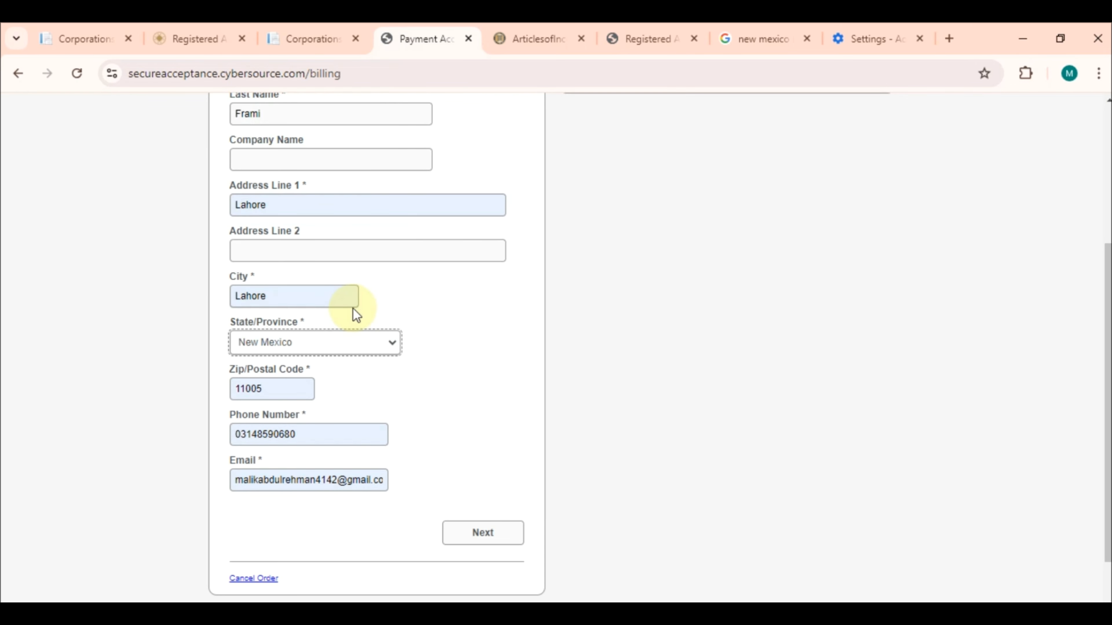
pyautogui.click(509, 541)
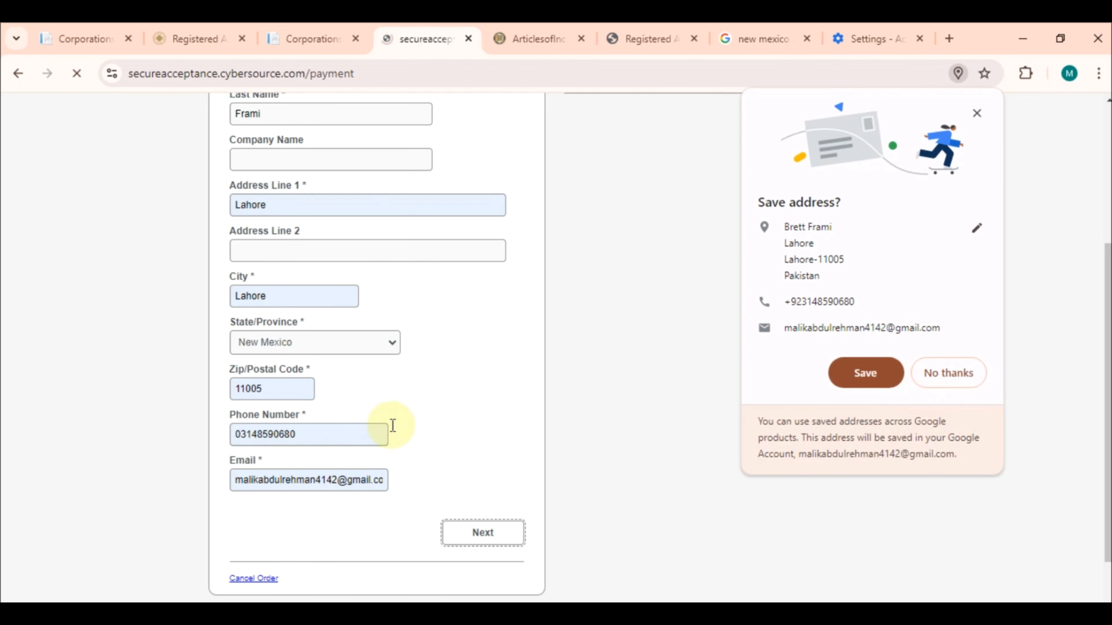
# Save the billing address, select Mastercard, and paste the card number copied from the notes
pyautogui.click(859, 376)
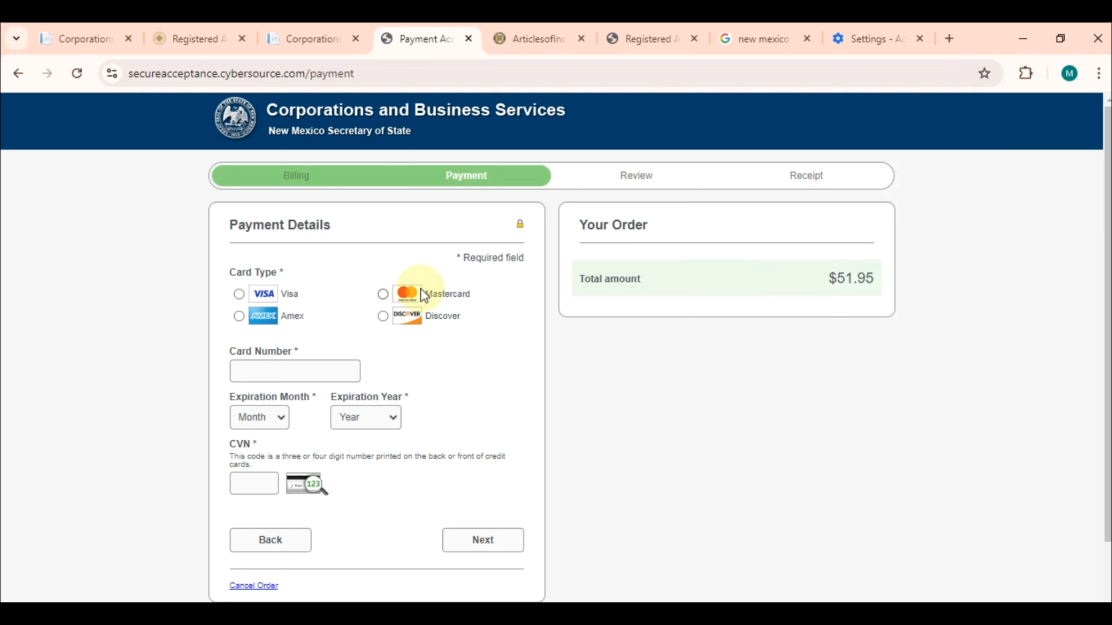
pyautogui.click(382, 294)
pyautogui.click(707, 608)
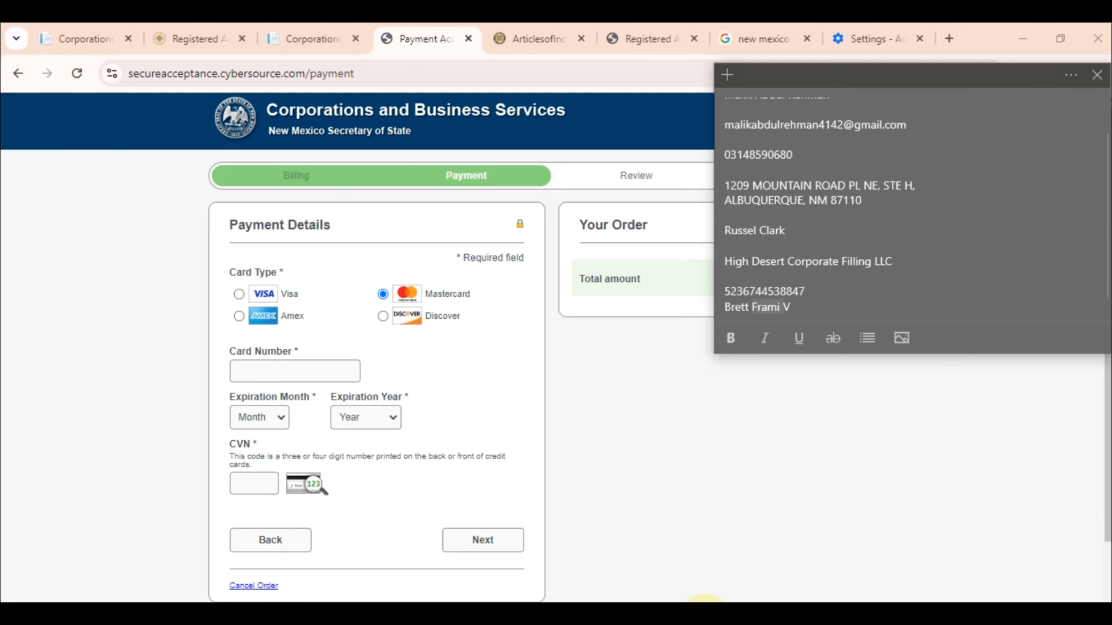
pyautogui.doubleClick(742, 288)
pyautogui.hotkey('ctrl', 'c')
pyautogui.click(306, 369)
pyautogui.hotkey('ctrl', 'v')
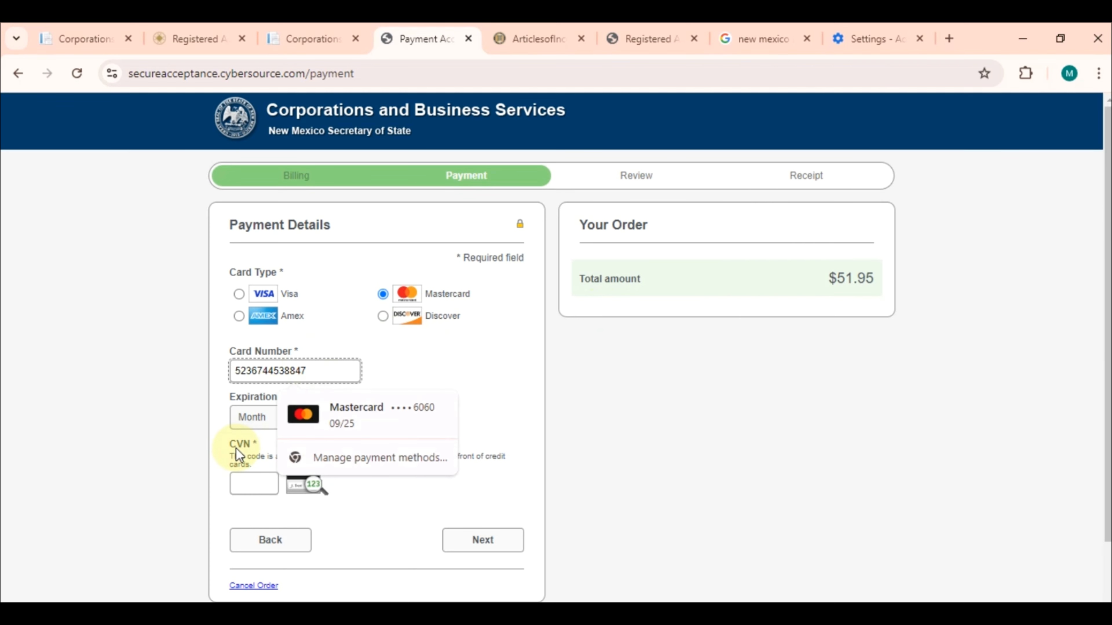
# Fill the card from the saved Mastercard, enter the security code, and submit to reach order review
pyautogui.click(307, 414)
pyautogui.click(242, 487)
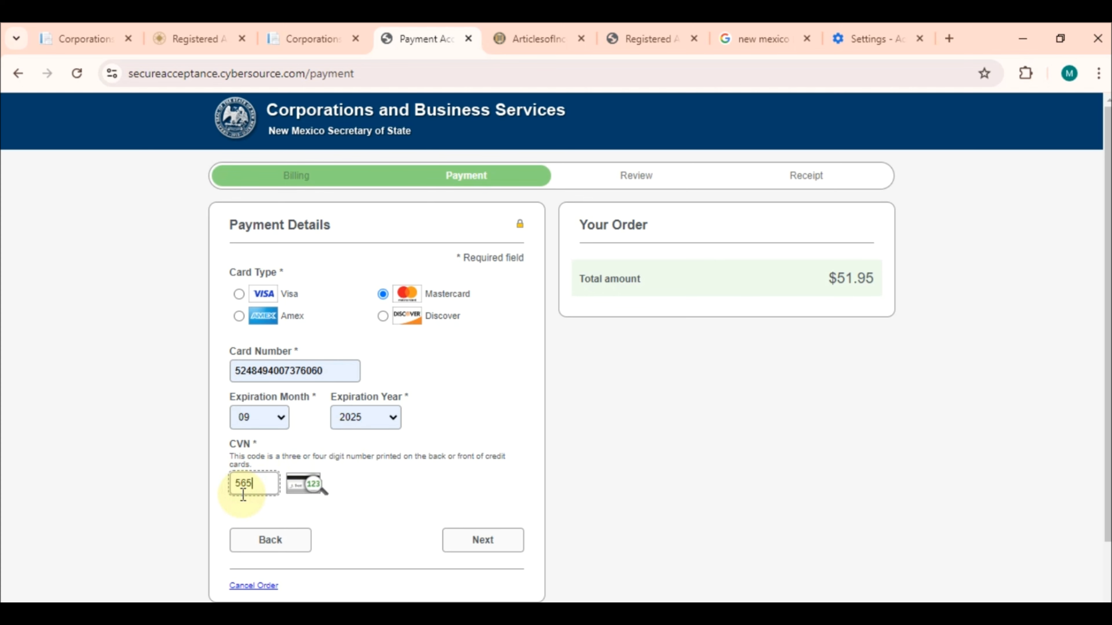
pyautogui.click(473, 544)
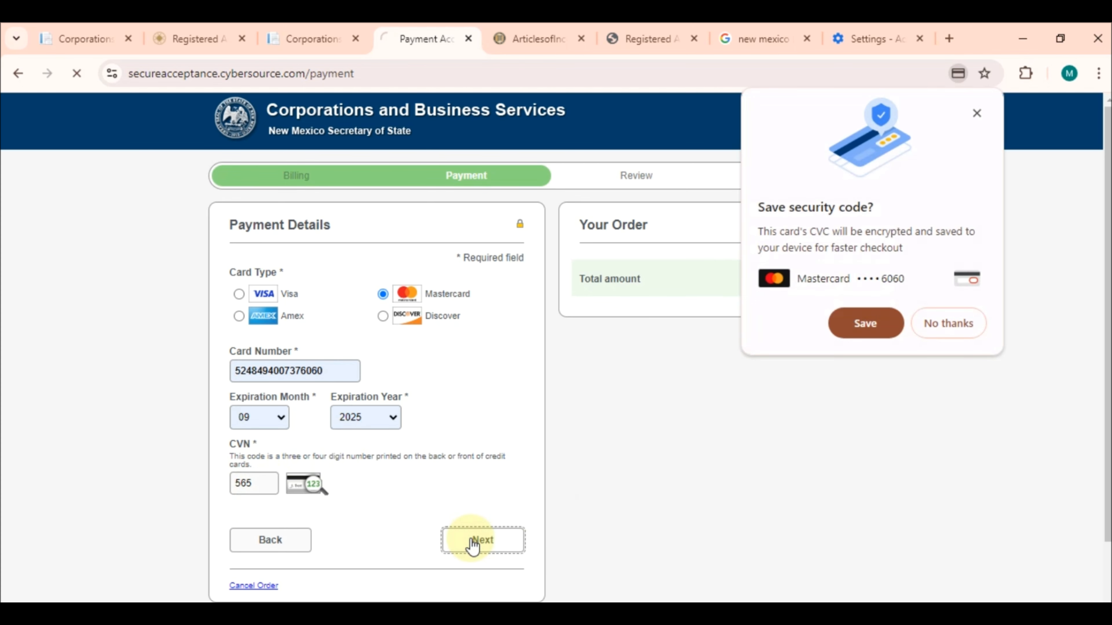
pyautogui.click(873, 333)
pyautogui.scroll(-1, 551, 489)
pyautogui.scroll(-2, 551, 492)
pyautogui.scroll(3, 550, 492)
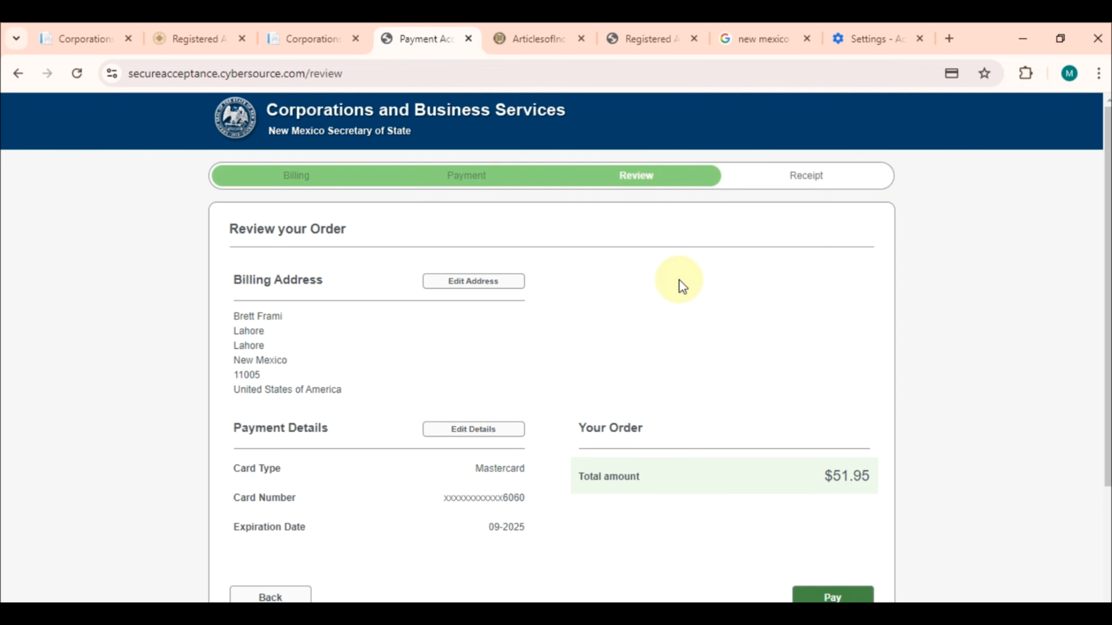
# Look over the $51.95 order review, then return to the NM SOS dashboard's Corporations filings list
pyautogui.scroll(-4, 681, 287)
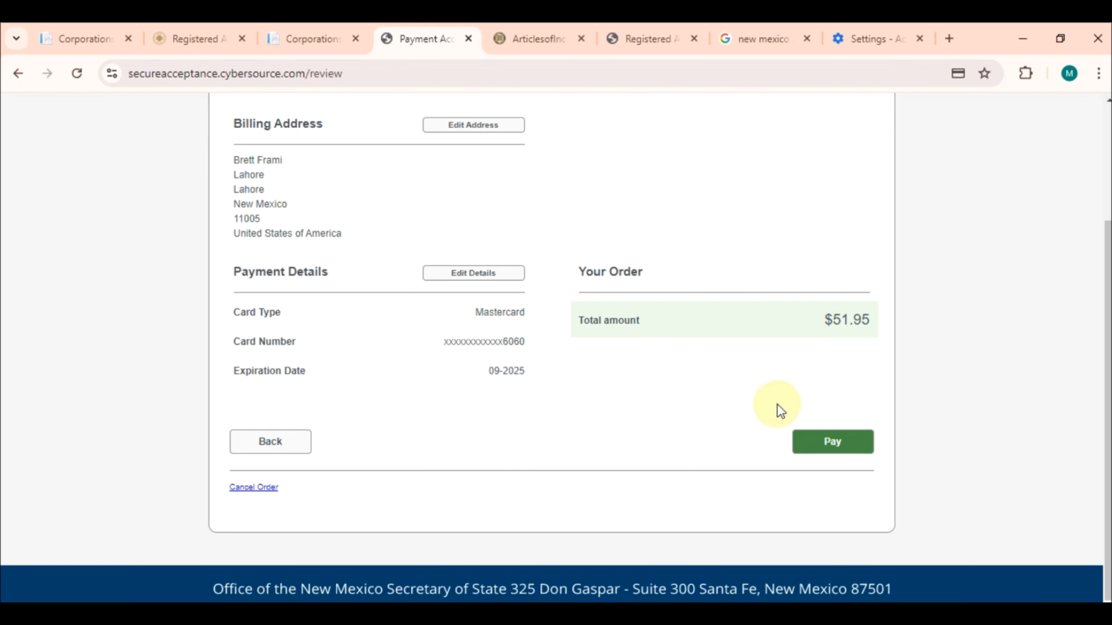
pyautogui.scroll(3, 771, 403)
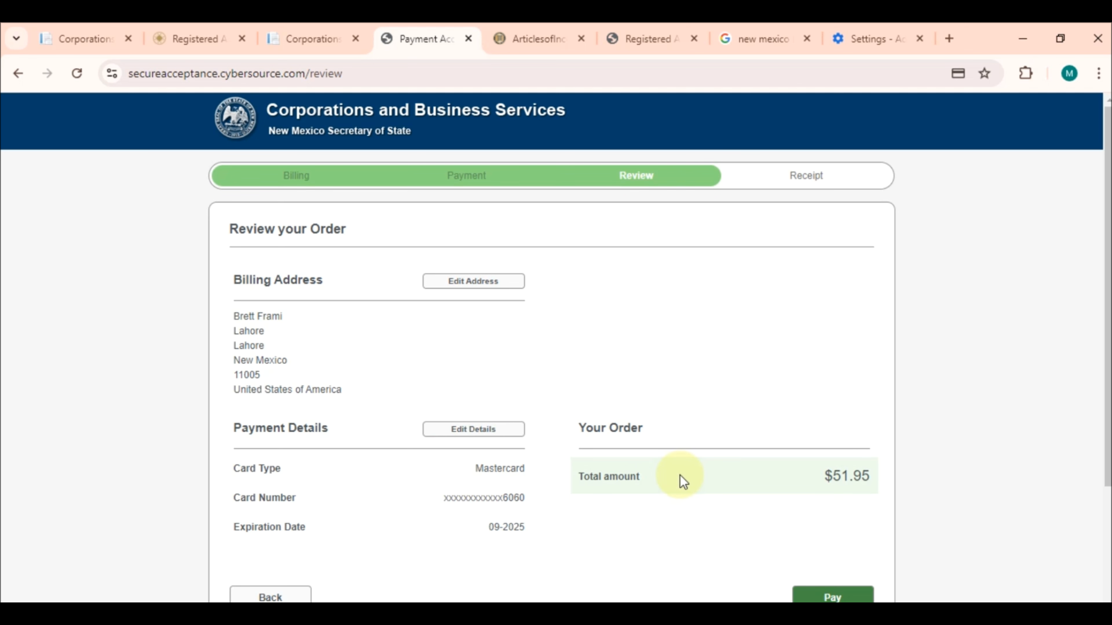
pyautogui.scroll(-4, 369, 495)
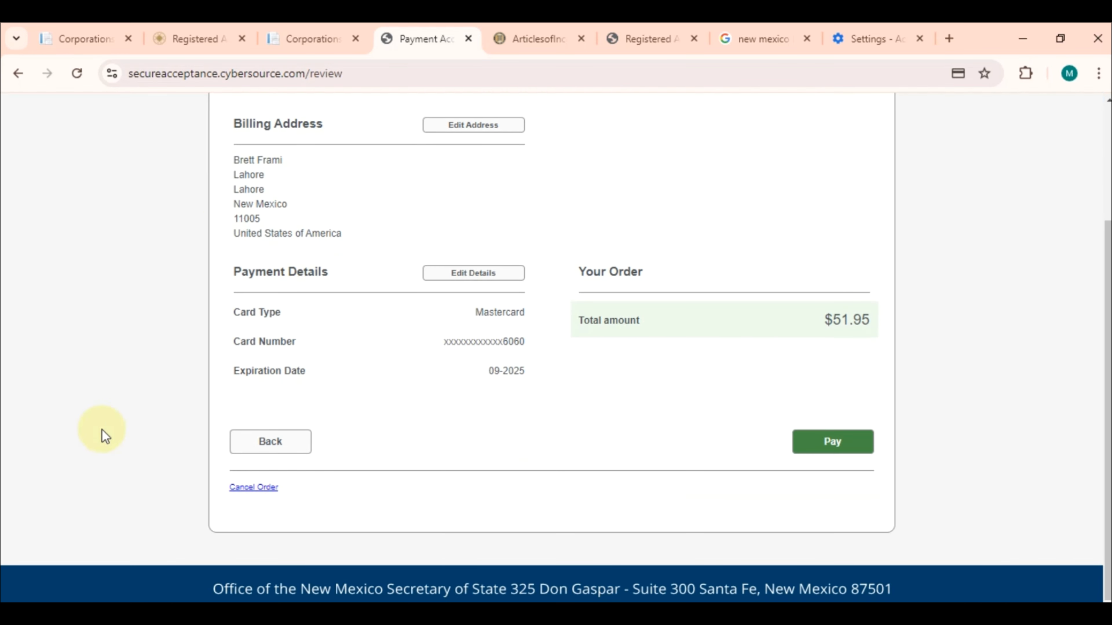
pyautogui.click(306, 38)
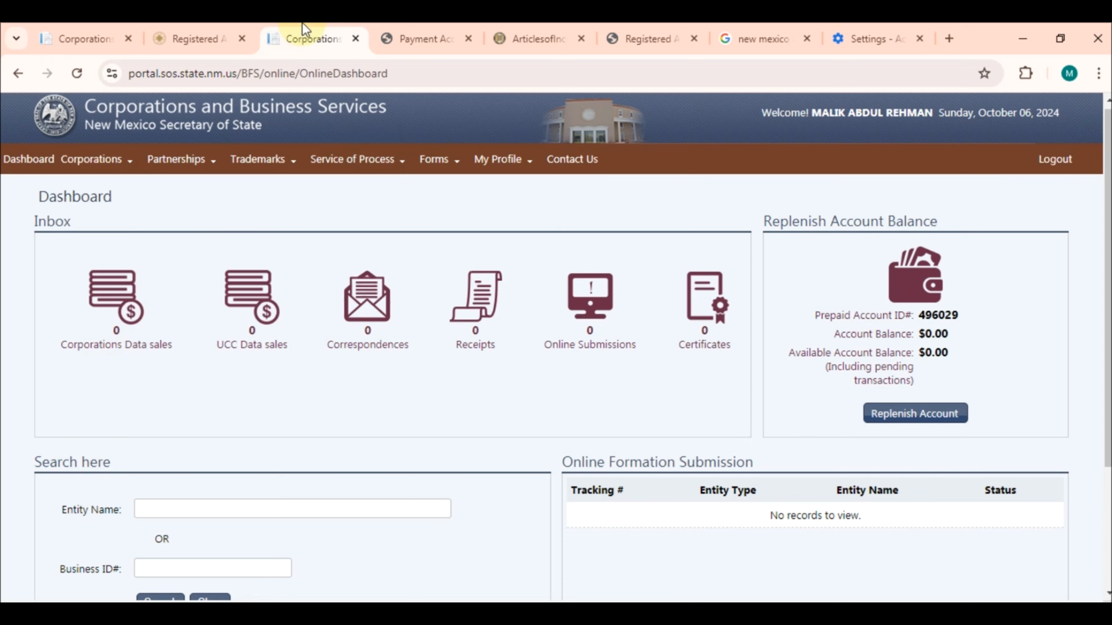
pyautogui.click(431, 37)
pyautogui.scroll(4, 735, 442)
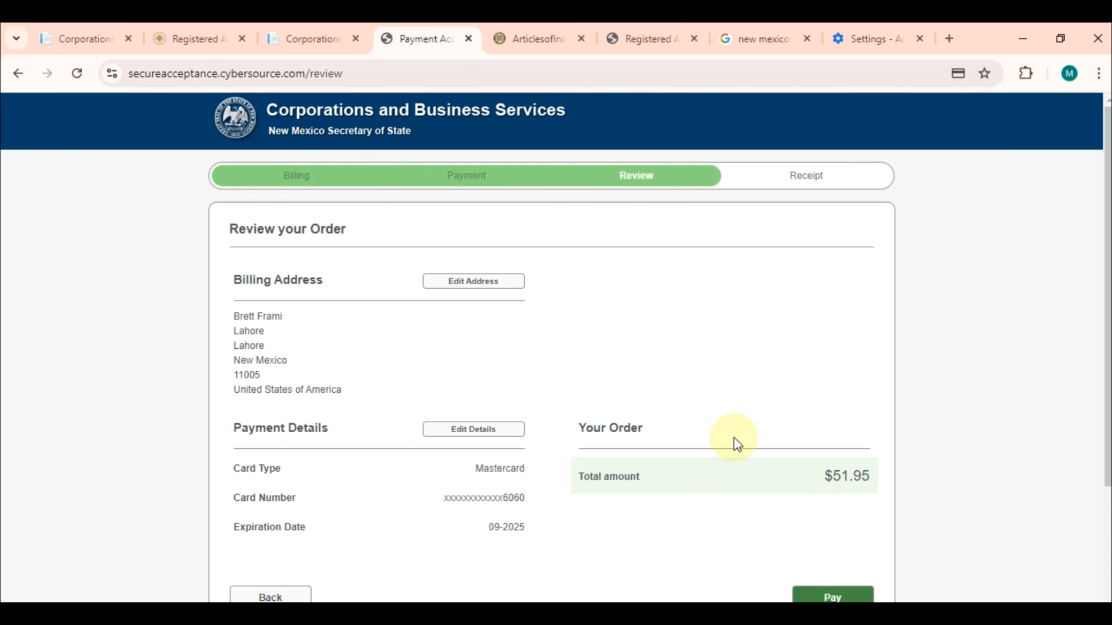
pyautogui.click(316, 35)
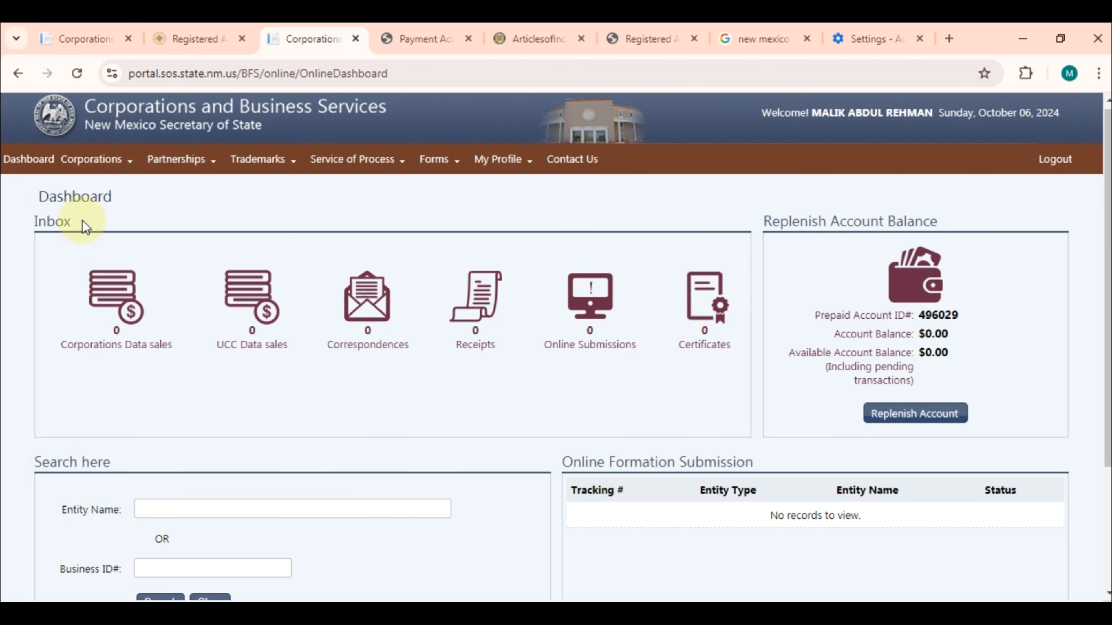
pyautogui.click(105, 159)
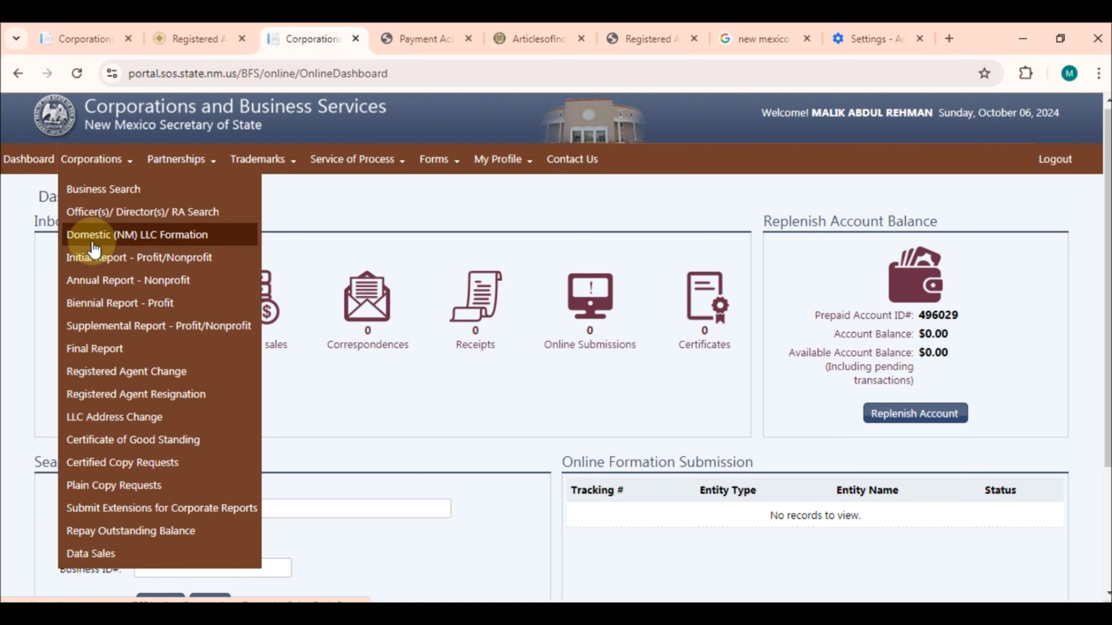
# Begin a Domestic (NM) LLC Formation with proposed name Zebra Hale LLC and continue
pyautogui.click(165, 246)
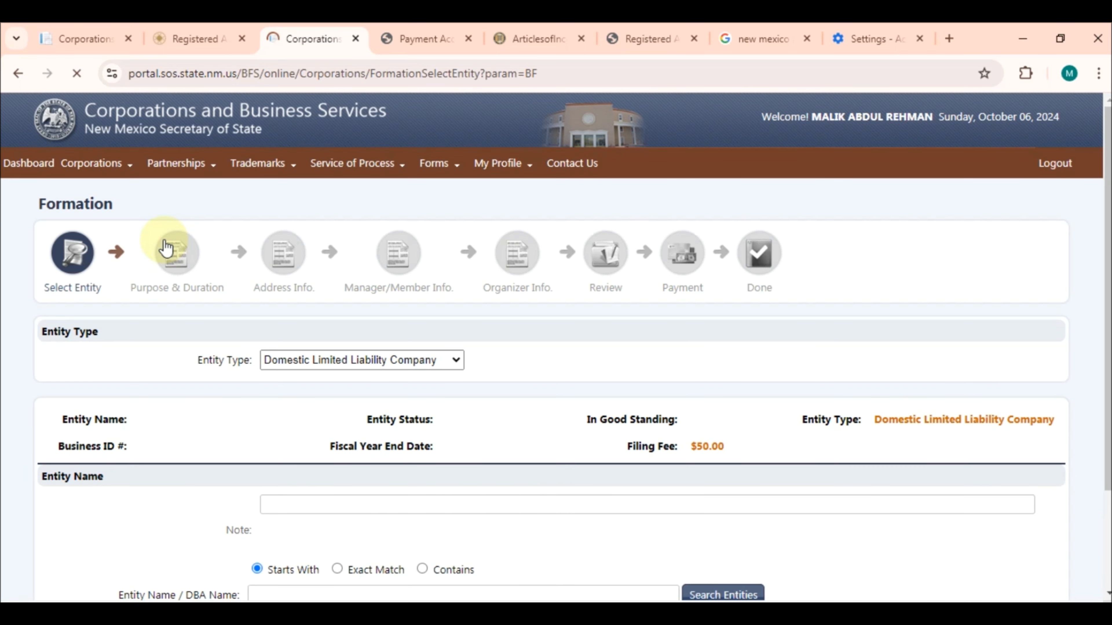
pyautogui.scroll(-4, 901, 394)
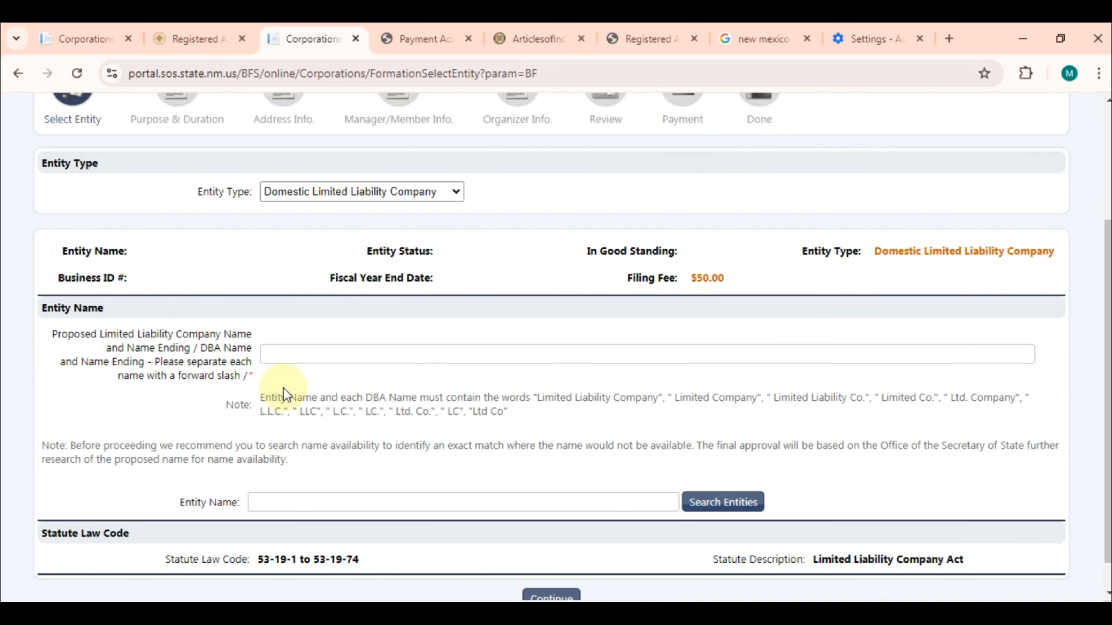
pyautogui.click(350, 354)
pyautogui.click(374, 380)
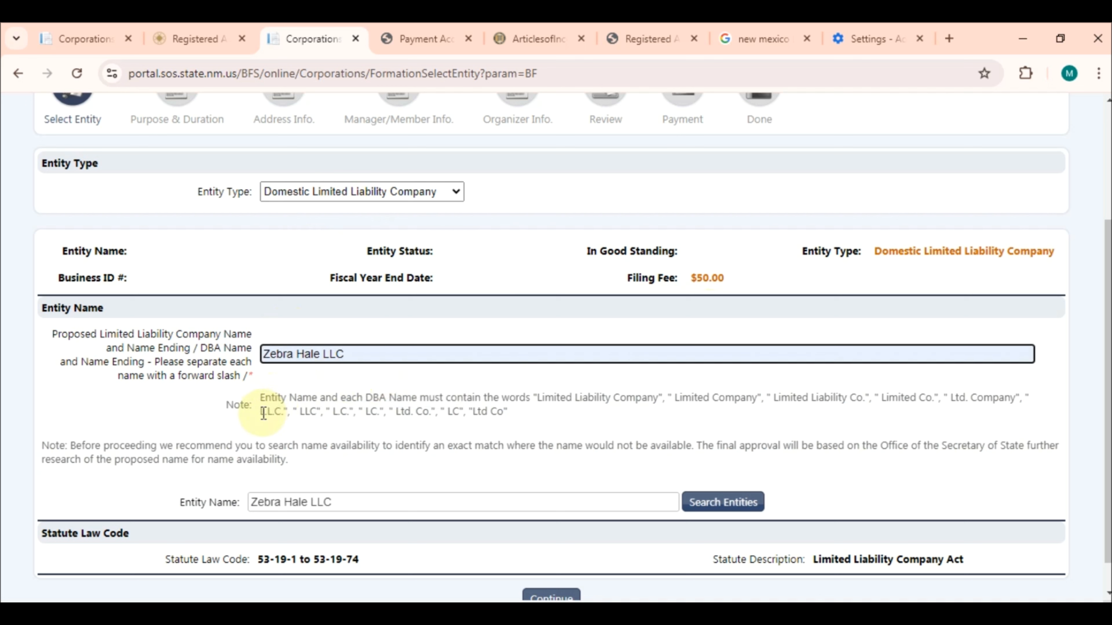
pyautogui.moveTo(326, 356); pyautogui.dragTo(347, 353)
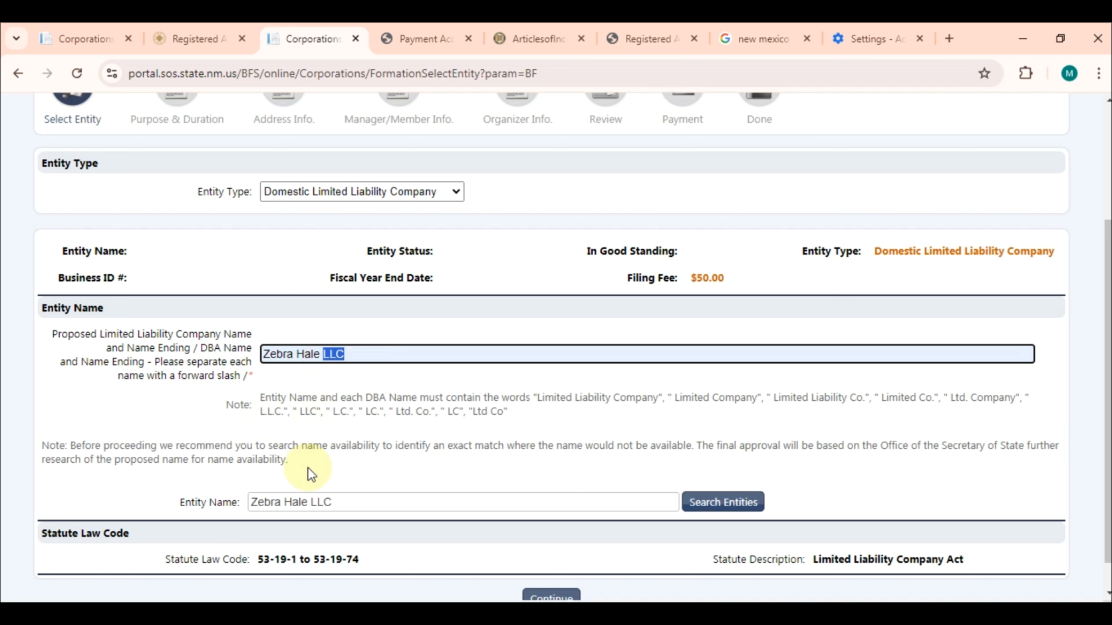
pyautogui.scroll(-1, 325, 506)
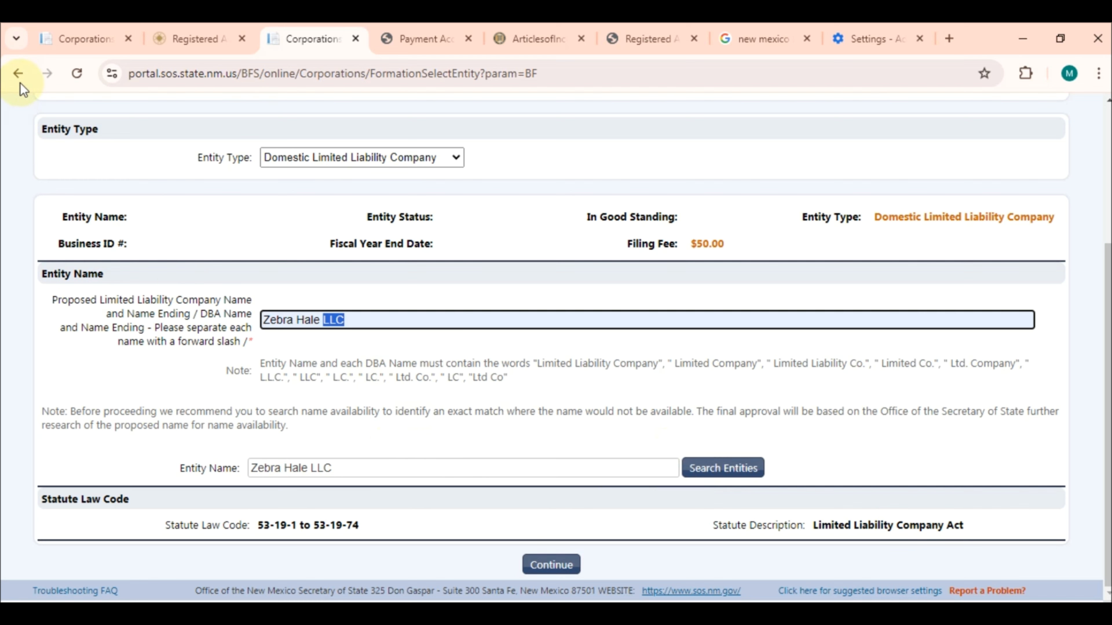
pyautogui.click(549, 564)
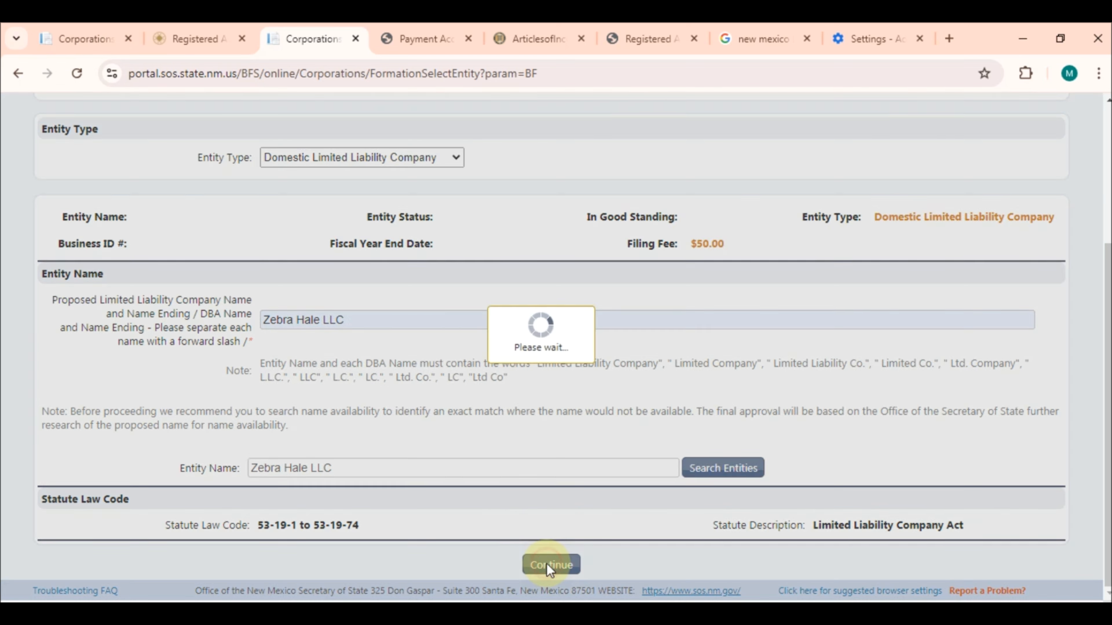
# Set effective date 10/08/2024 and business purpose IT, then continue to Address Info
pyautogui.scroll(-3, 546, 565)
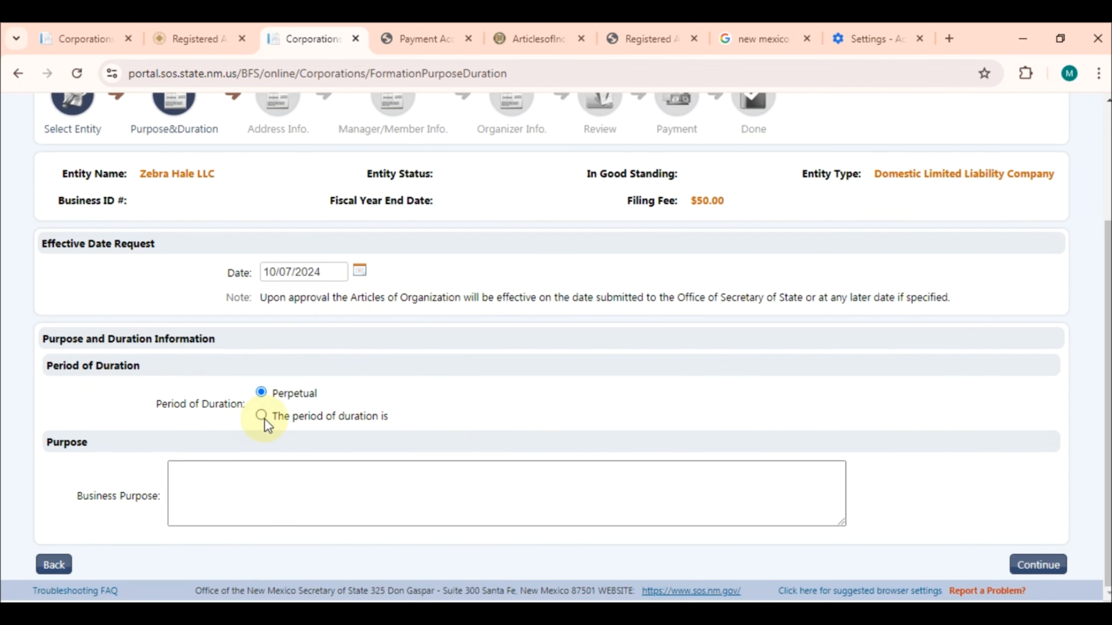
pyautogui.click(359, 270)
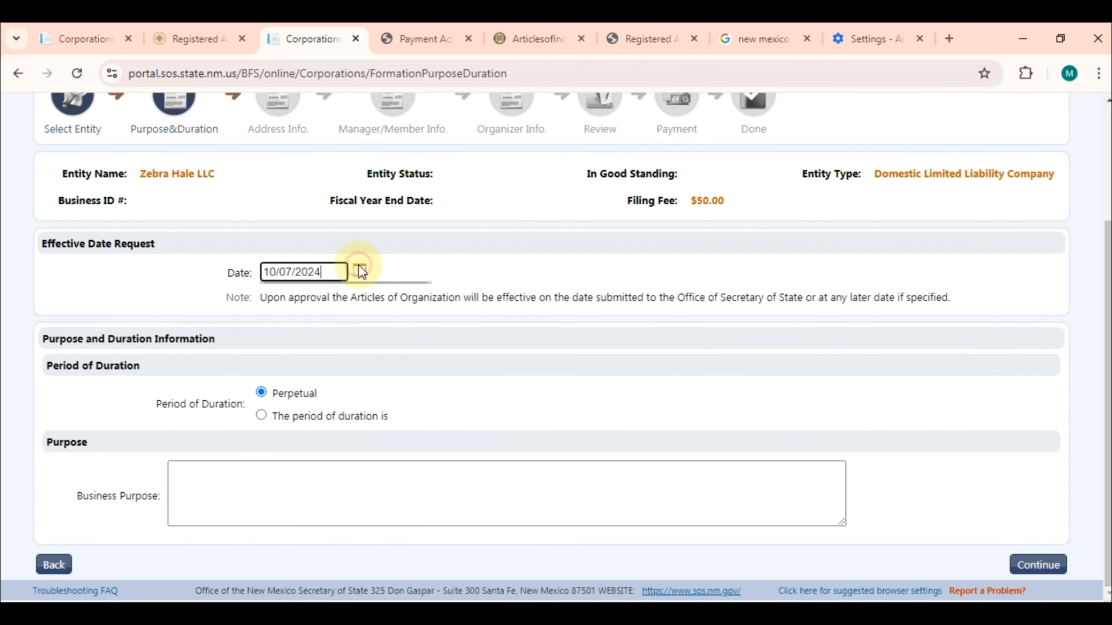
pyautogui.click(318, 368)
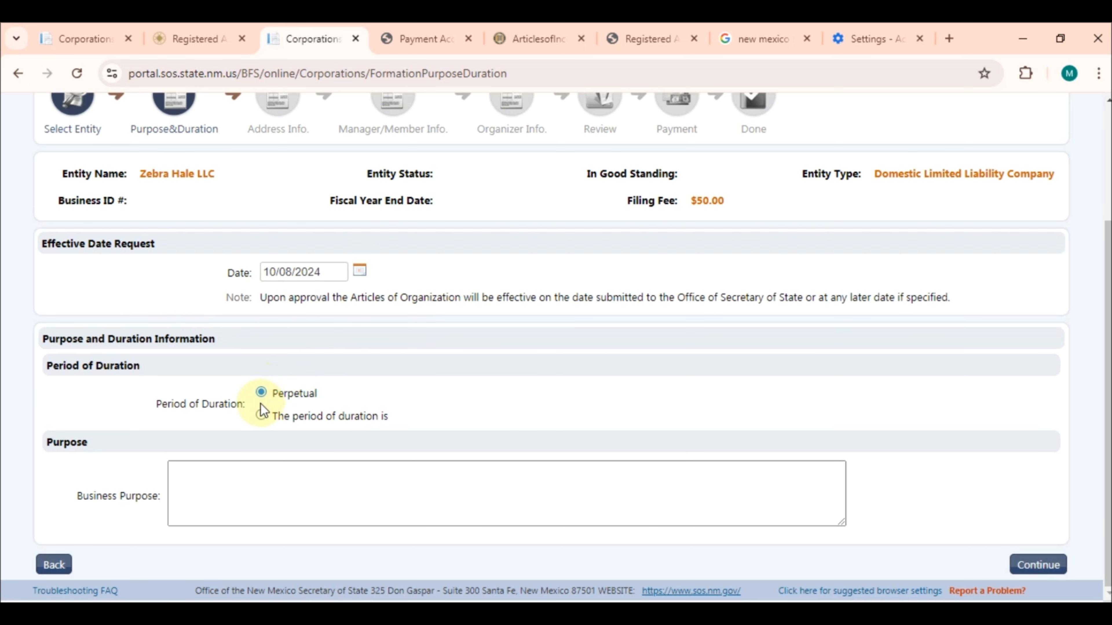
pyautogui.click(262, 502)
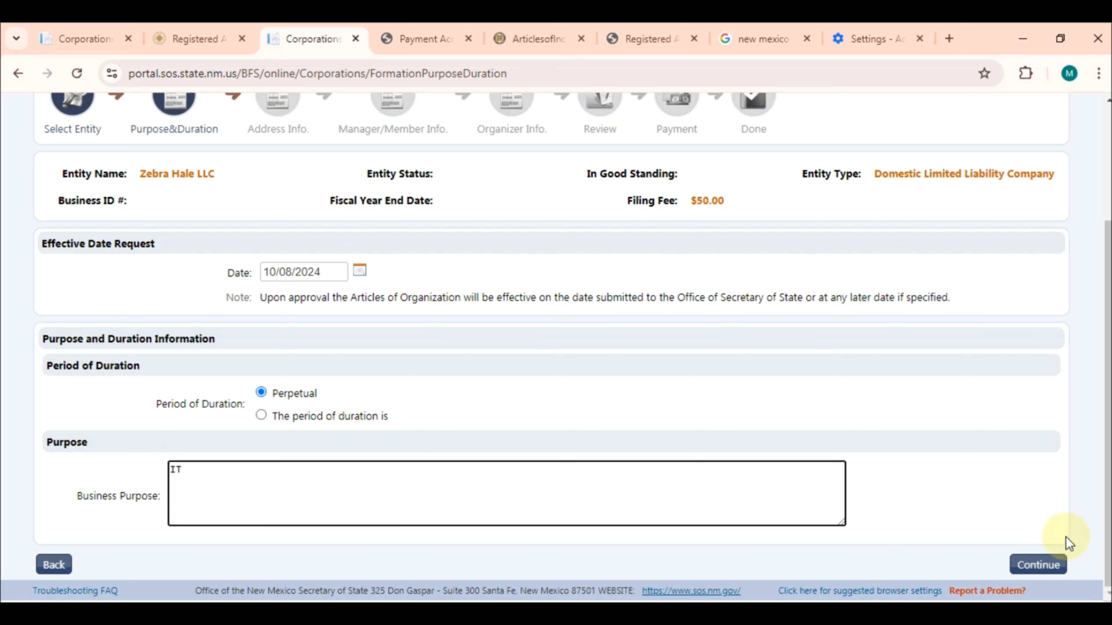
pyautogui.click(1052, 564)
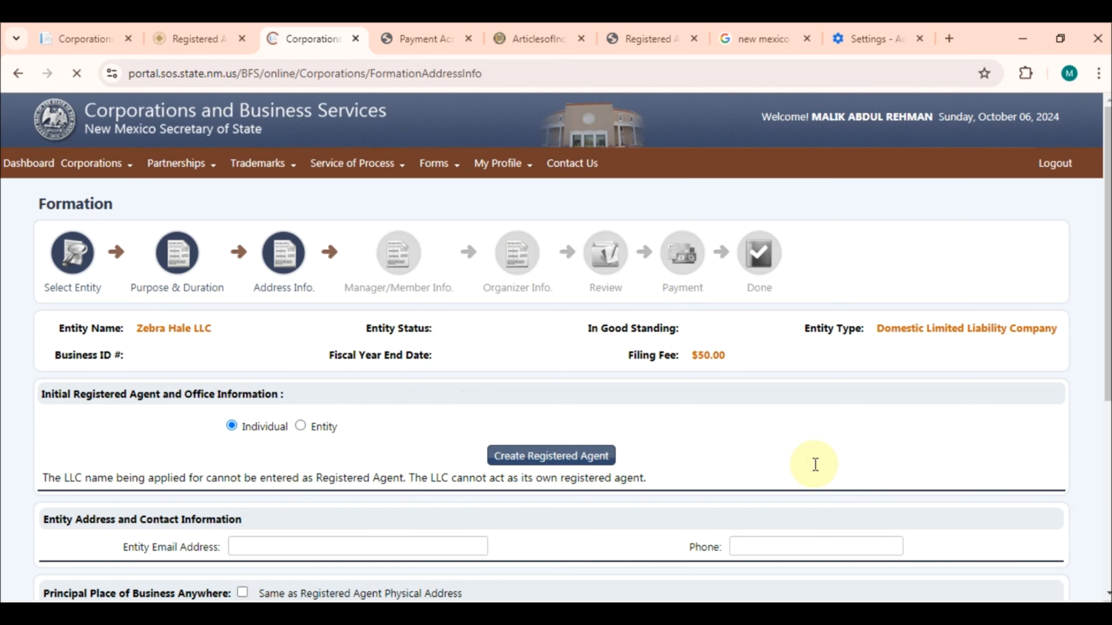
# Make the registered agent an entity rather than an individual
pyautogui.scroll(-2, 815, 464)
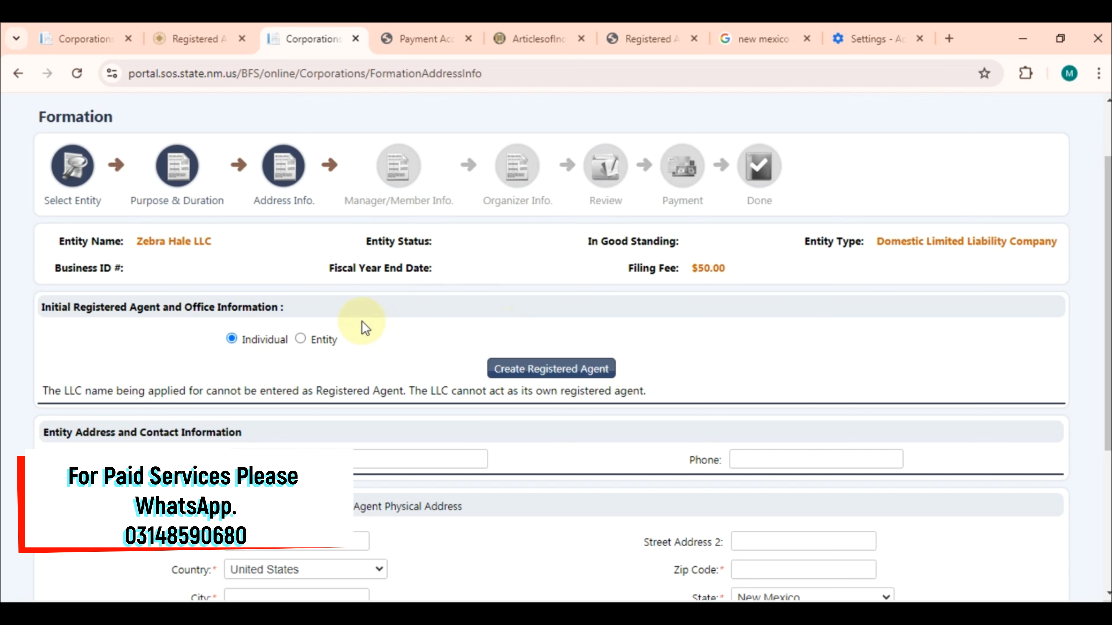
pyautogui.click(300, 340)
pyautogui.click(184, 35)
pyautogui.click(308, 27)
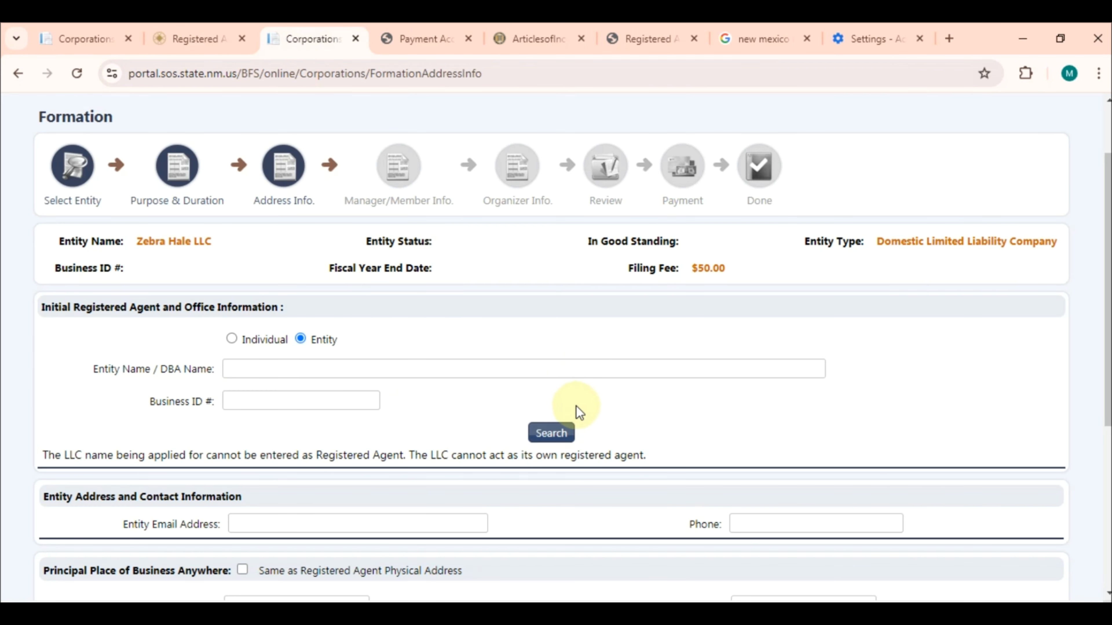
# Search agents for 'High Desert' and choose 2160 High Desert LLC as registered agent
pyautogui.click(474, 365)
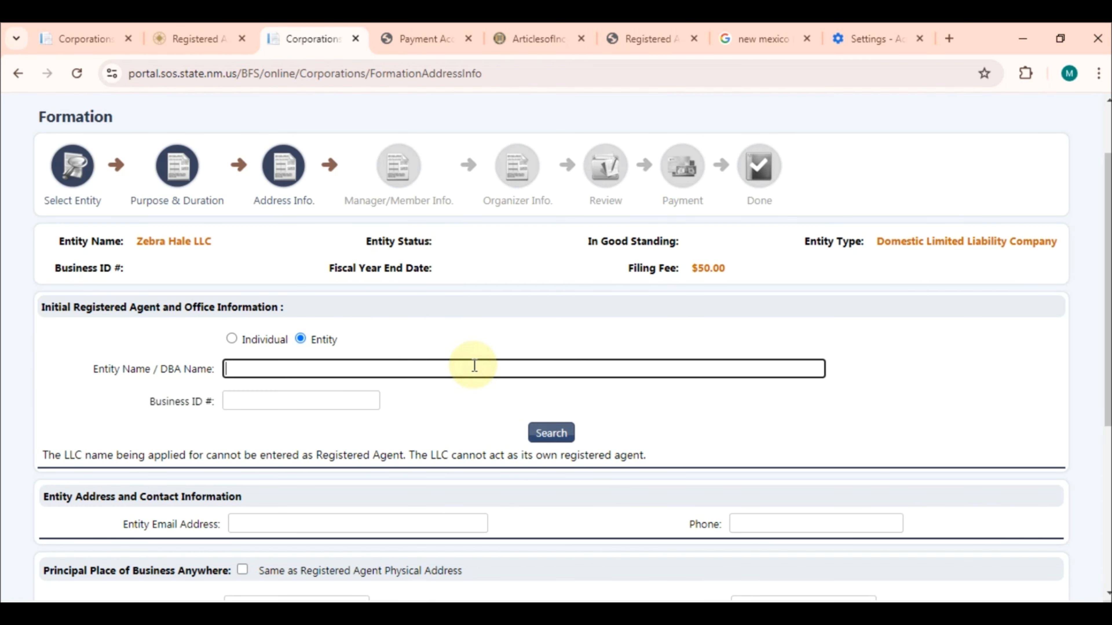
pyautogui.press('super+v')
pyautogui.press('Down')
pyautogui.press('Down')
pyautogui.press('Down')
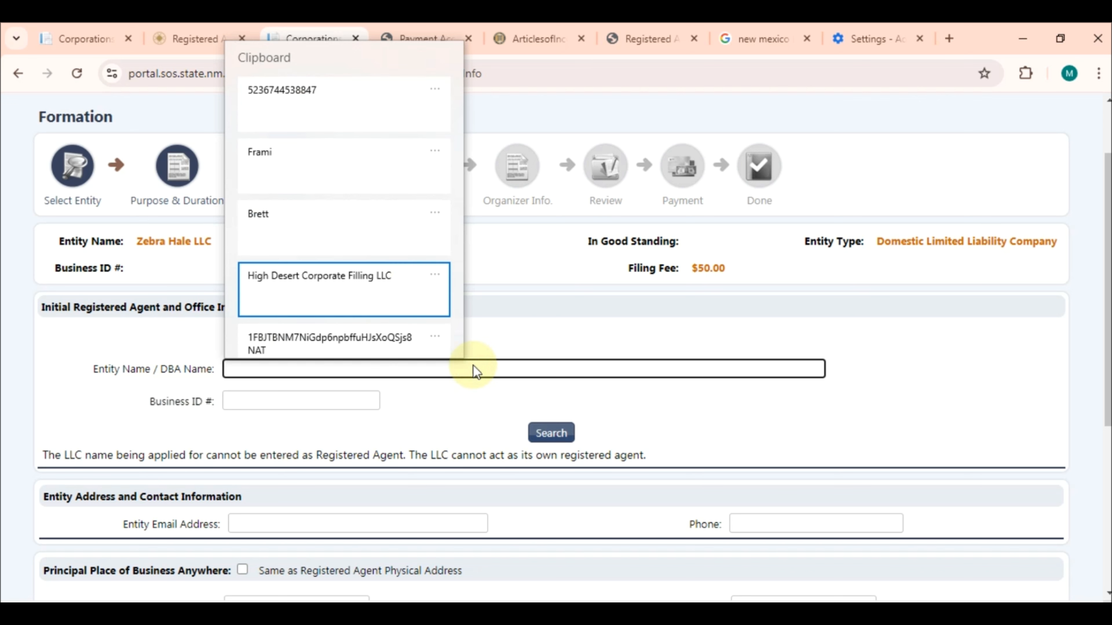
pyautogui.press('Return')
pyautogui.press('BackSpace')
pyautogui.press('BackSpace')
pyautogui.press('BackSpace')
pyautogui.press('BackSpace')
pyautogui.press('BackSpace')
pyautogui.press('BackSpace')
pyautogui.press('BackSpace')
pyautogui.press('BackSpace')
pyautogui.press('BackSpace')
pyautogui.press('BackSpace')
pyautogui.press('BackSpace')
pyautogui.press('BackSpace')
pyautogui.press('BackSpace')
pyautogui.press('BackSpace')
pyautogui.press('BackSpace')
pyautogui.press('BackSpace')
pyautogui.press('BackSpace')
pyautogui.press('BackSpace')
pyautogui.press('BackSpace')
pyautogui.press('BackSpace')
pyautogui.press('BackSpace')
pyautogui.press('BackSpace')
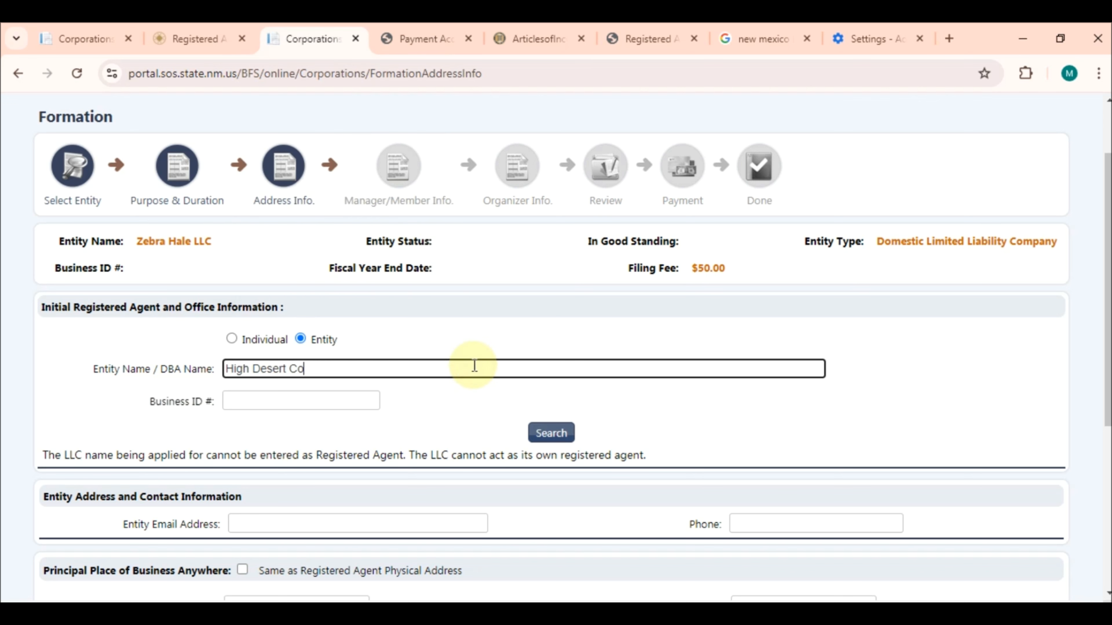
pyautogui.click(554, 425)
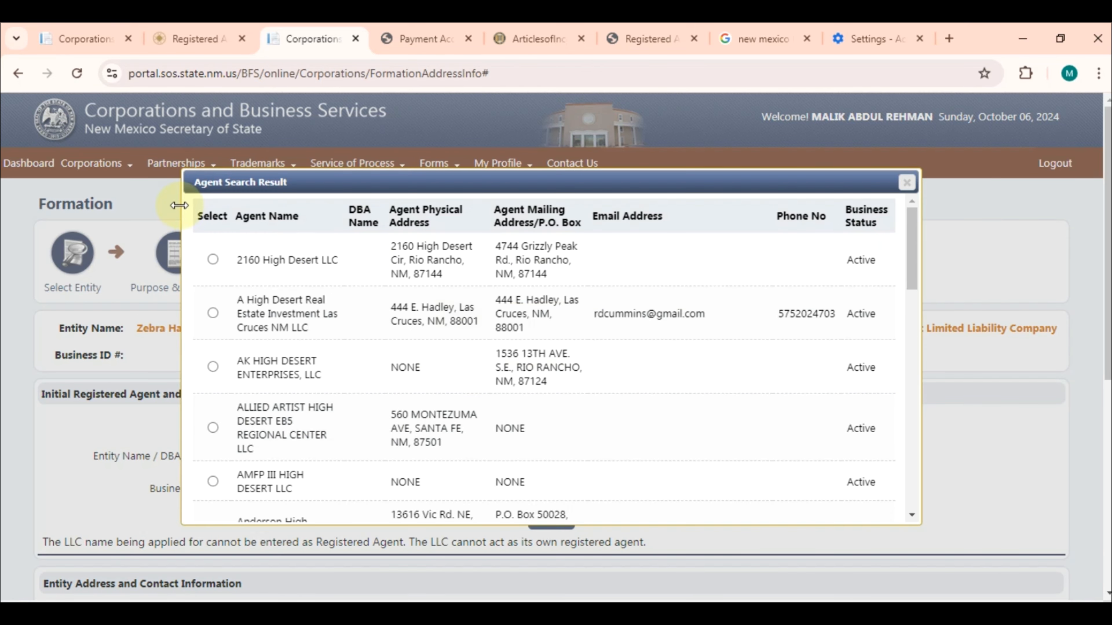
pyautogui.click(213, 262)
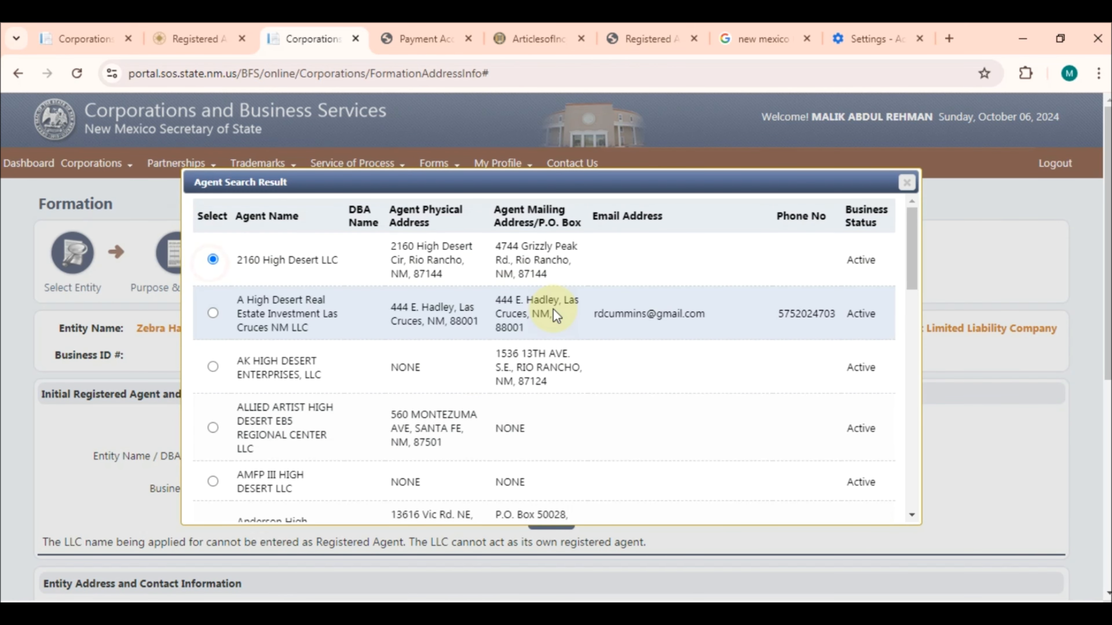
pyautogui.scroll(-10, 553, 308)
pyautogui.click(517, 508)
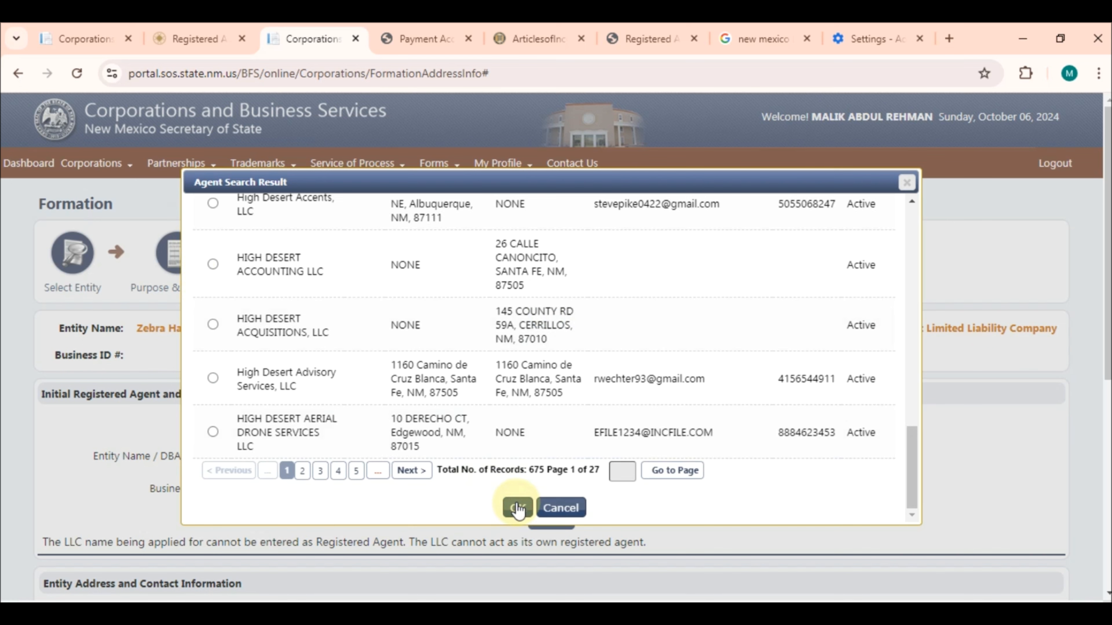
pyautogui.scroll(-3, 517, 504)
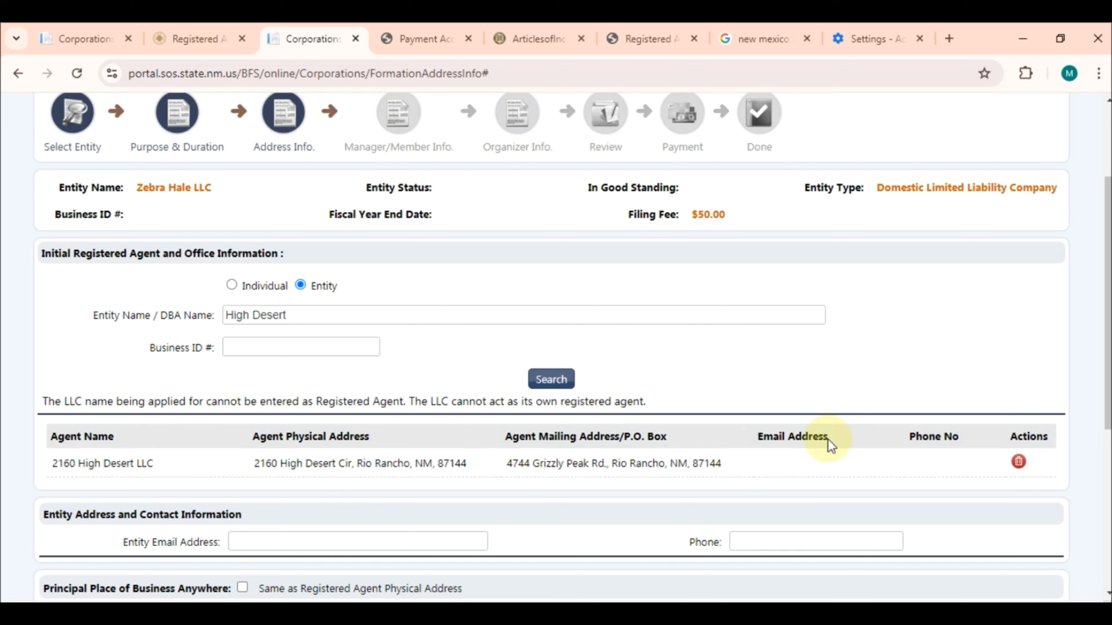
pyautogui.scroll(-4, 1107, 438)
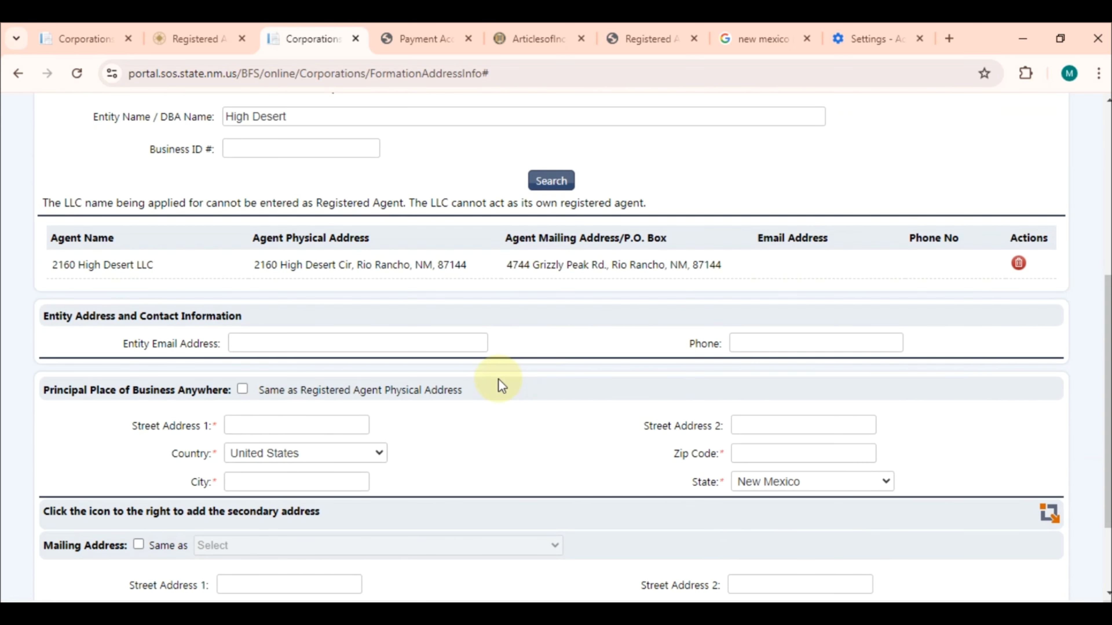
# Autofill the LLC's contact email and phone number
pyautogui.click(300, 347)
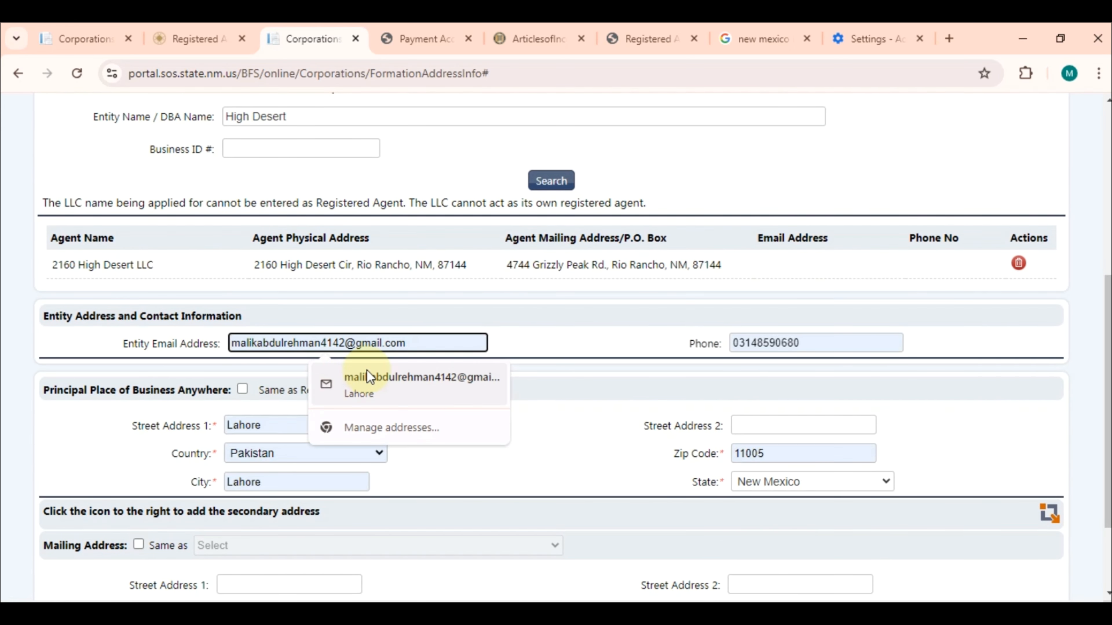
pyautogui.click(356, 378)
pyautogui.tripleClick(770, 339)
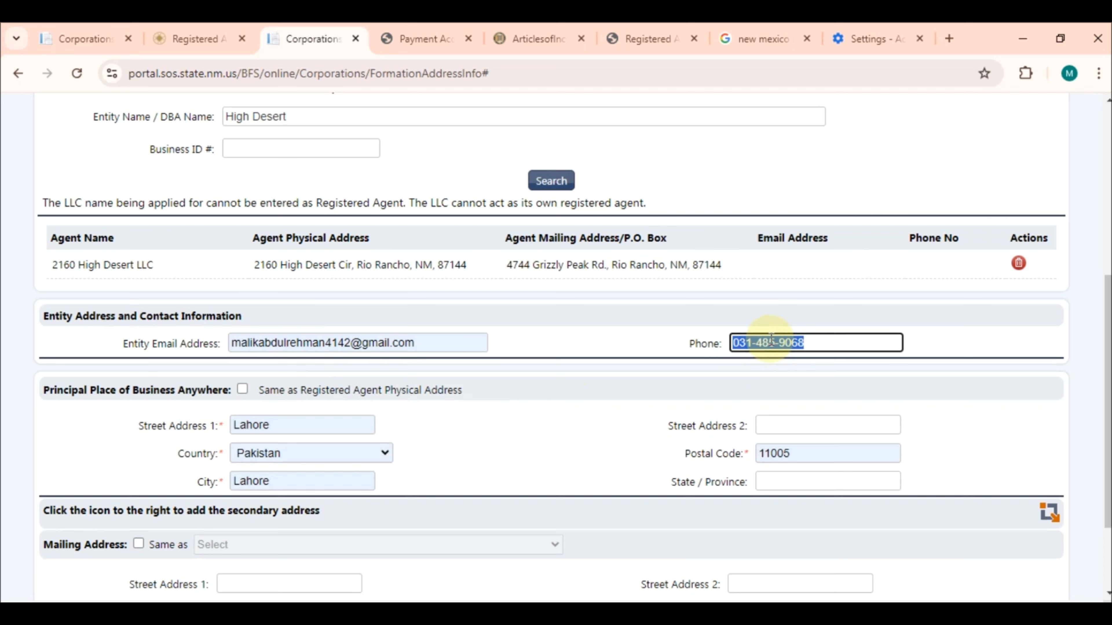
pyautogui.scroll(-1, 558, 380)
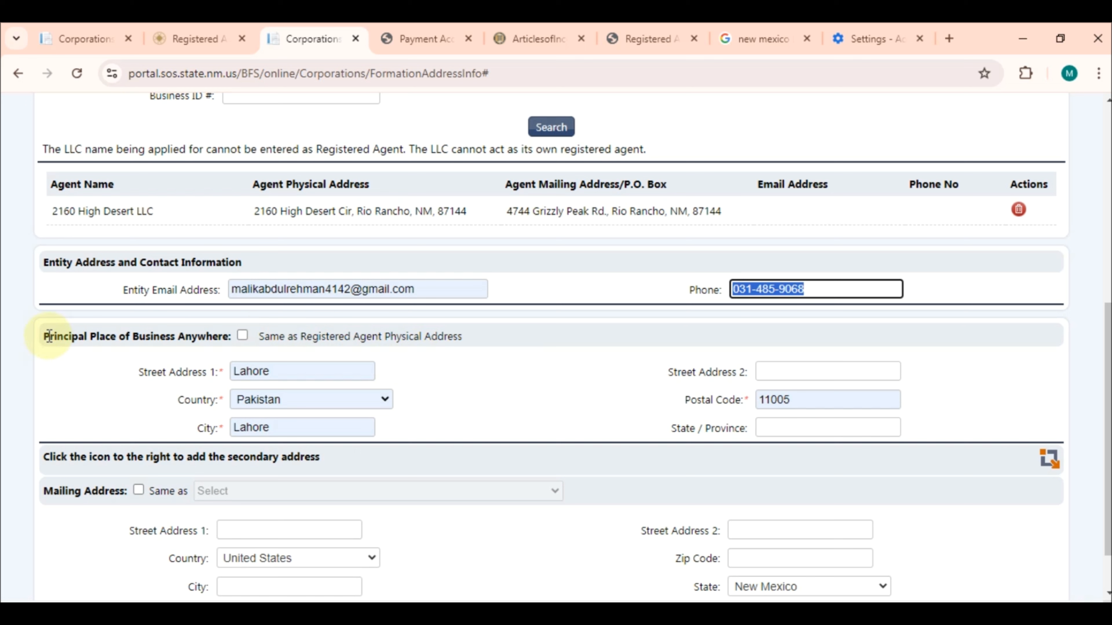
pyautogui.moveTo(48, 337); pyautogui.dragTo(154, 344)
pyautogui.click(533, 308)
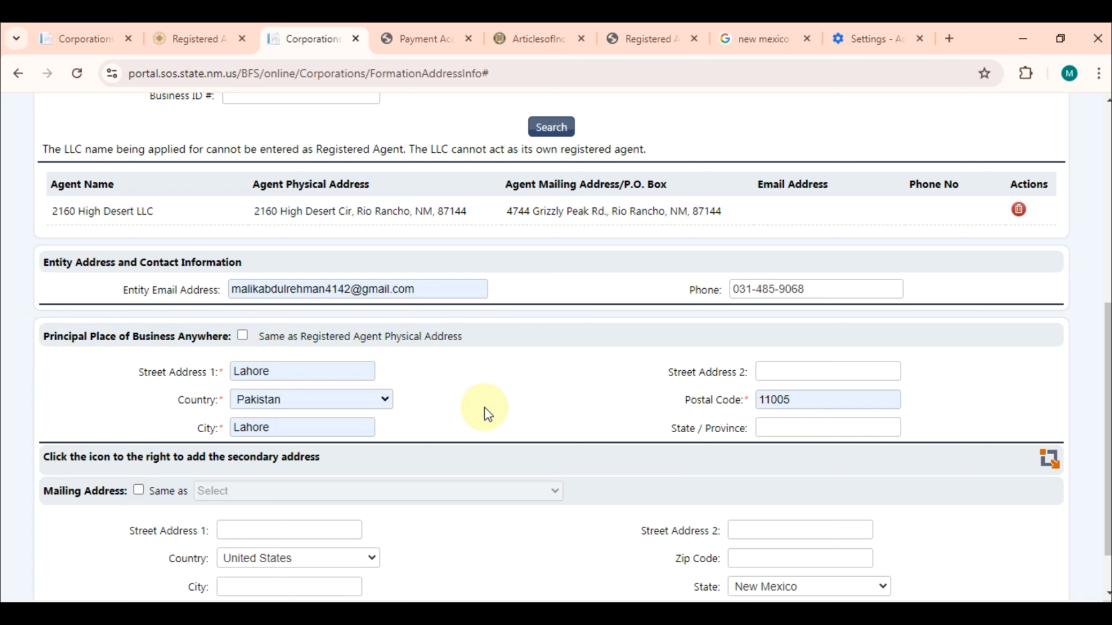
# Use the registered agent's physical address for business and its mailing address for mail
pyautogui.doubleClick(267, 371)
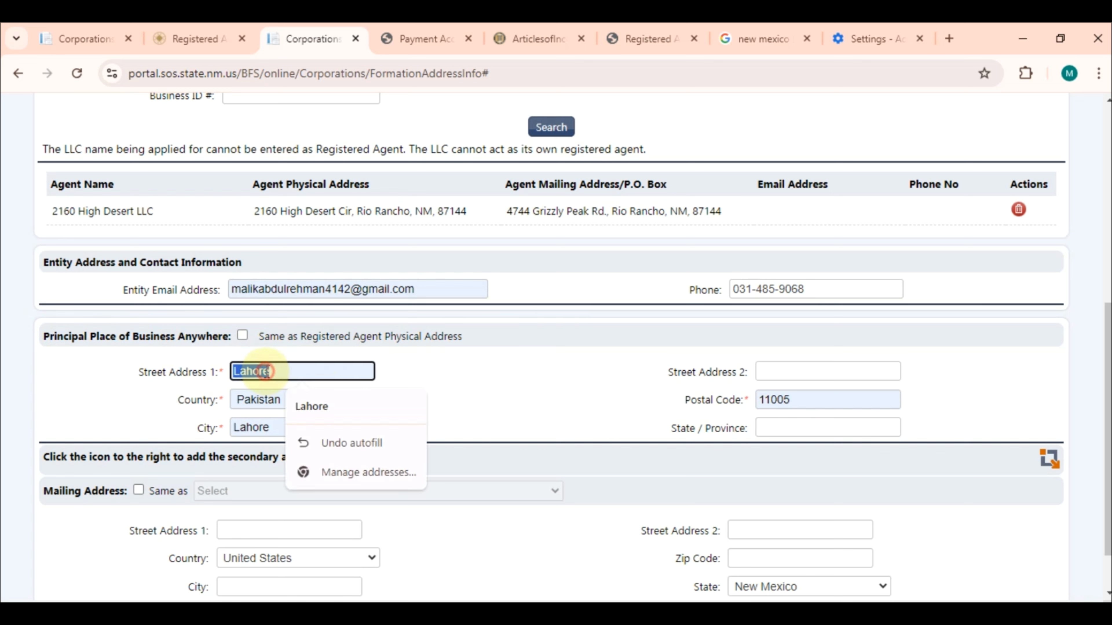
pyautogui.click(242, 336)
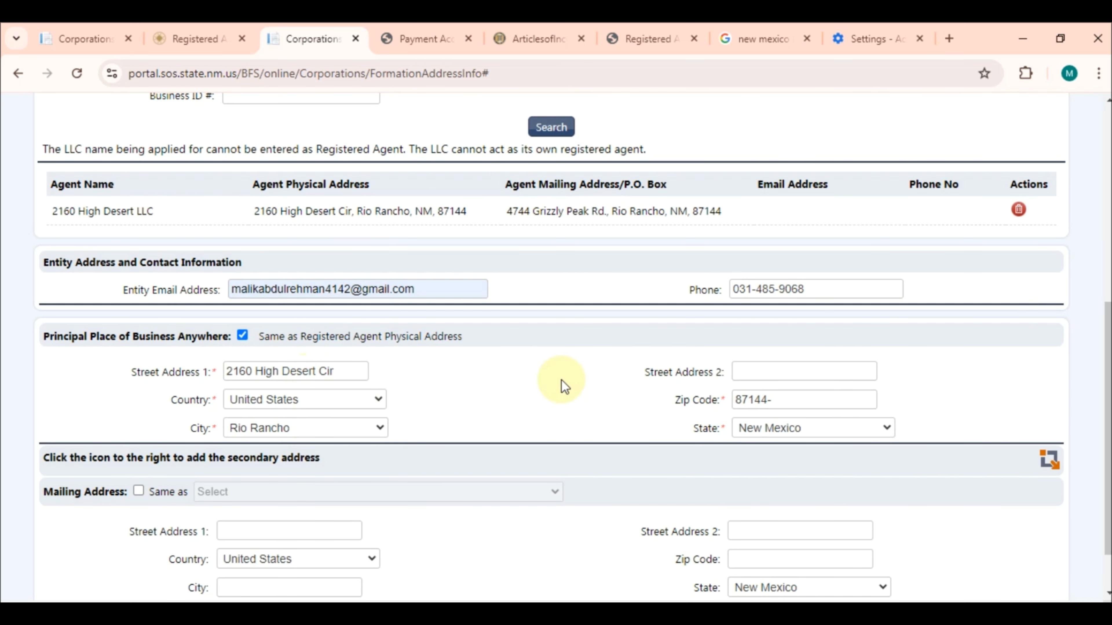
pyautogui.scroll(-2, 561, 379)
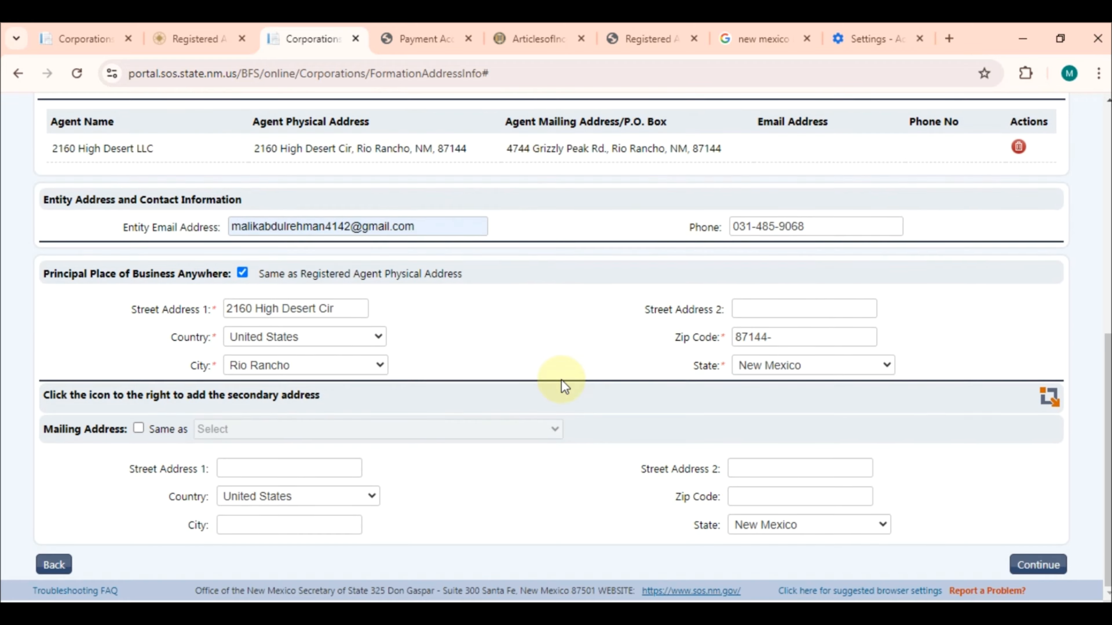
pyautogui.click(138, 429)
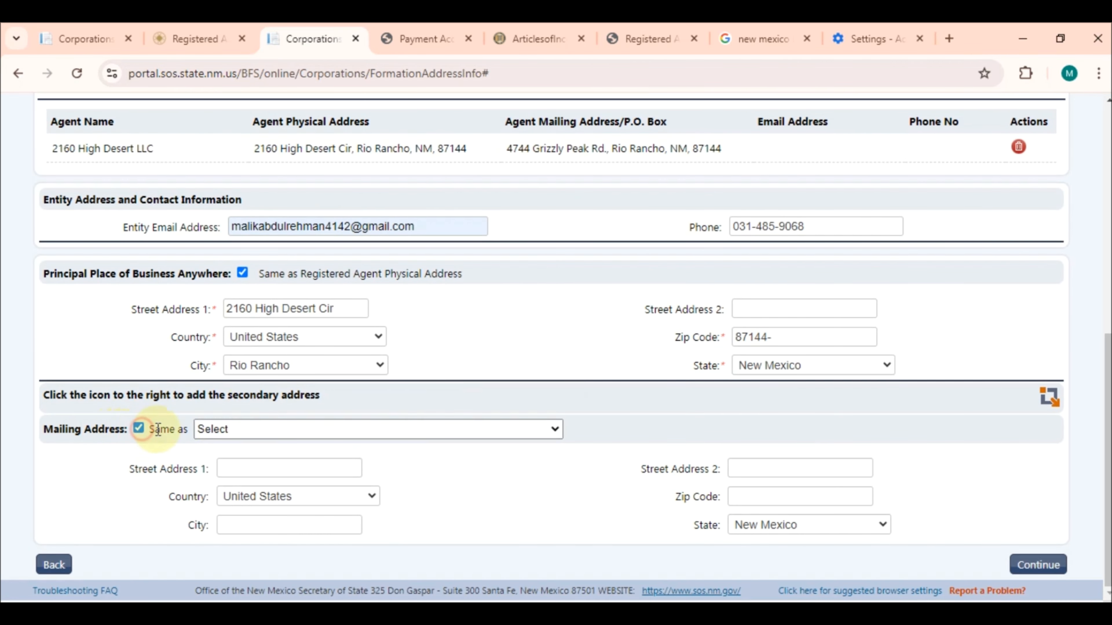
pyautogui.click(220, 429)
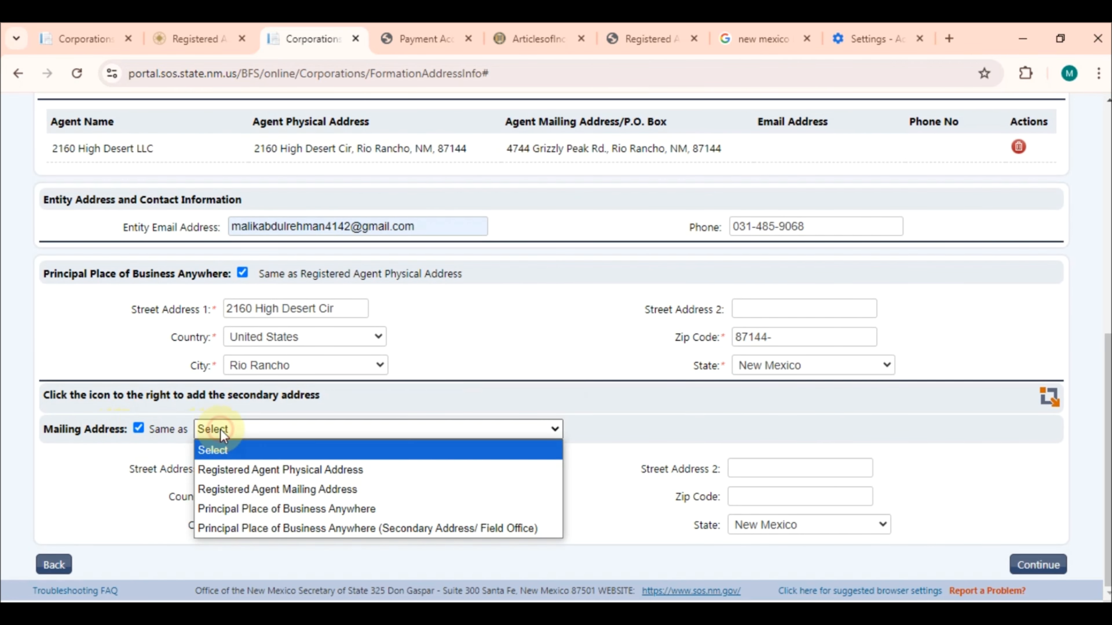
pyautogui.click(239, 485)
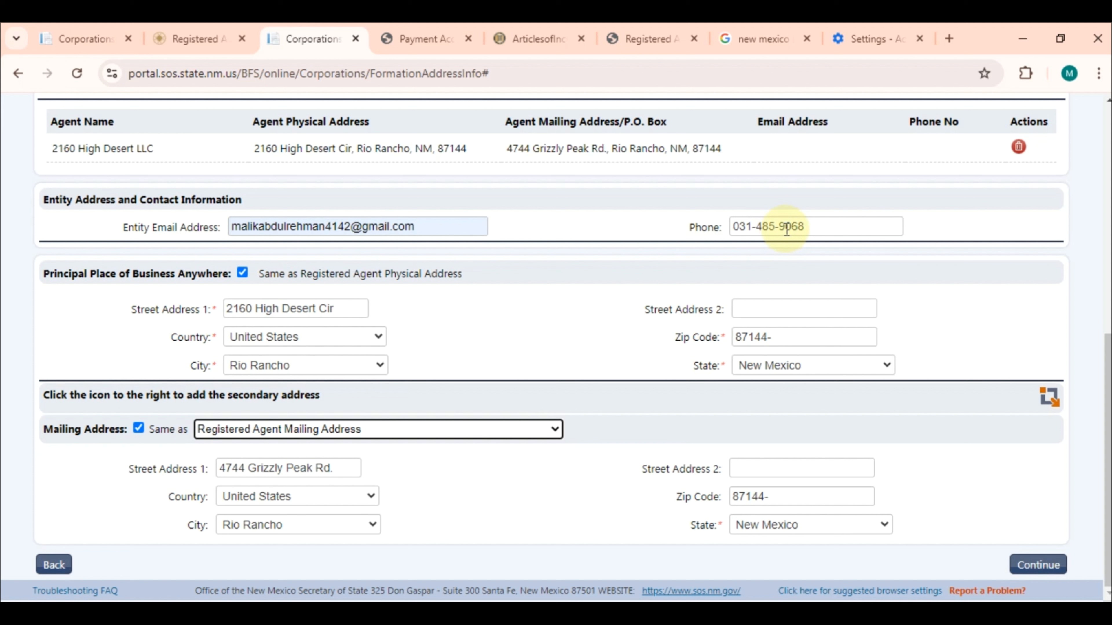
# Continue to Manager/Member Info, review its Manager and Member sections, and open Add Member
pyautogui.click(1035, 565)
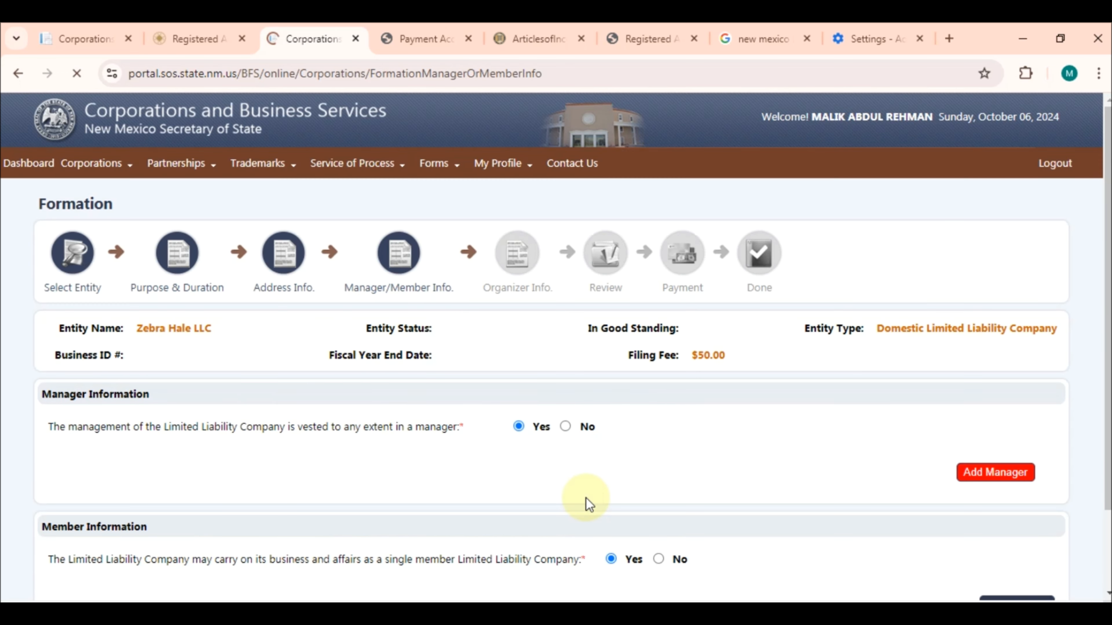
pyautogui.scroll(-2, 586, 499)
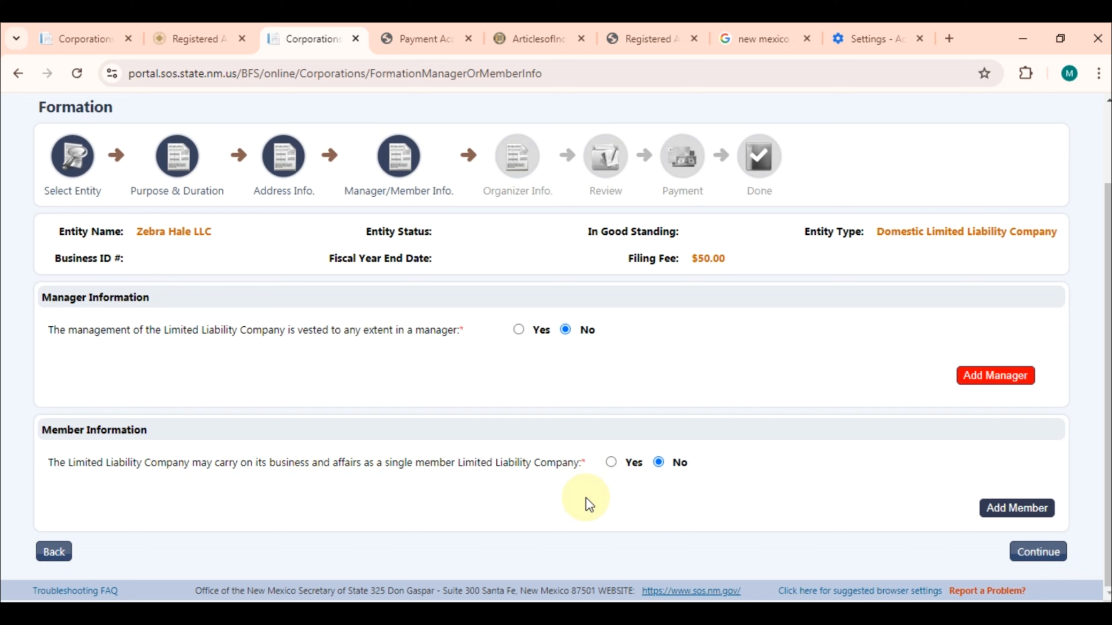
pyautogui.doubleClick(60, 297)
pyautogui.click(119, 309)
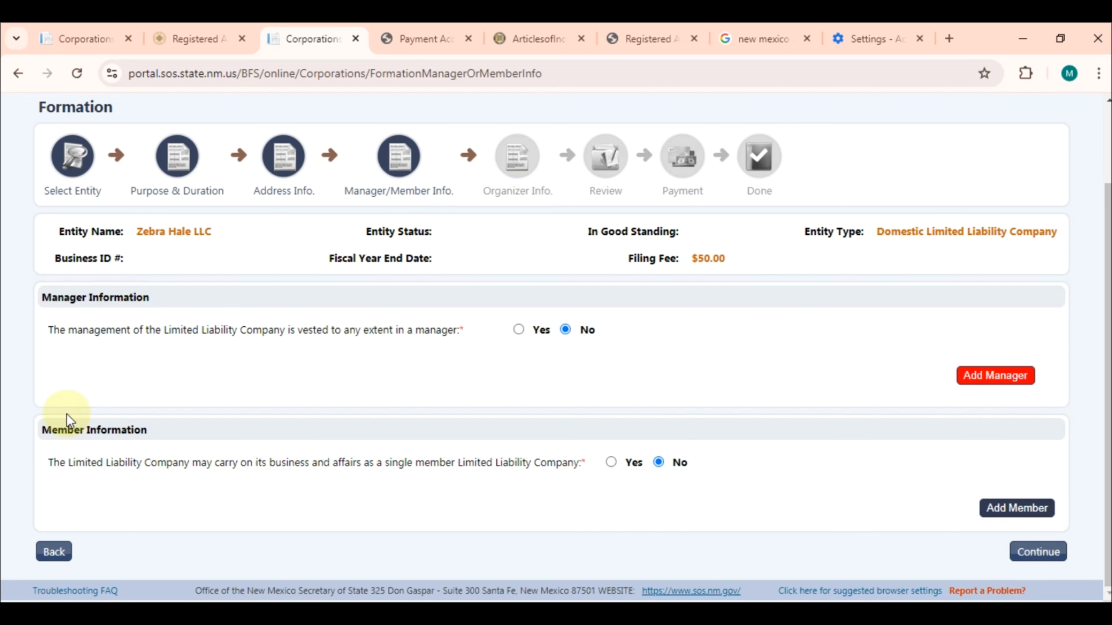
pyautogui.doubleClick(56, 427)
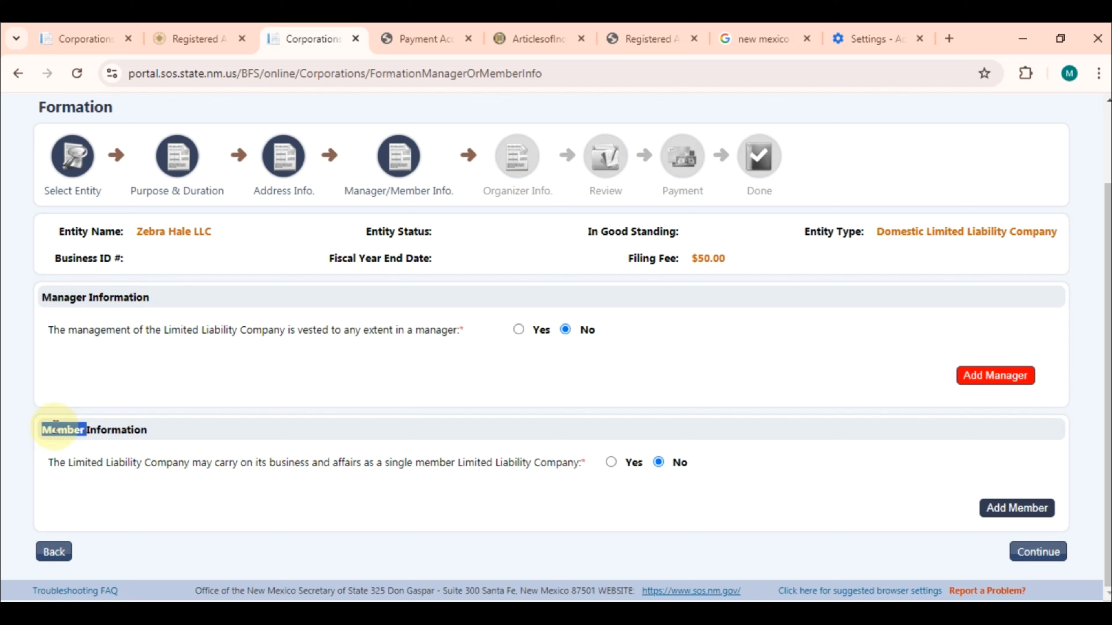
pyautogui.click(125, 430)
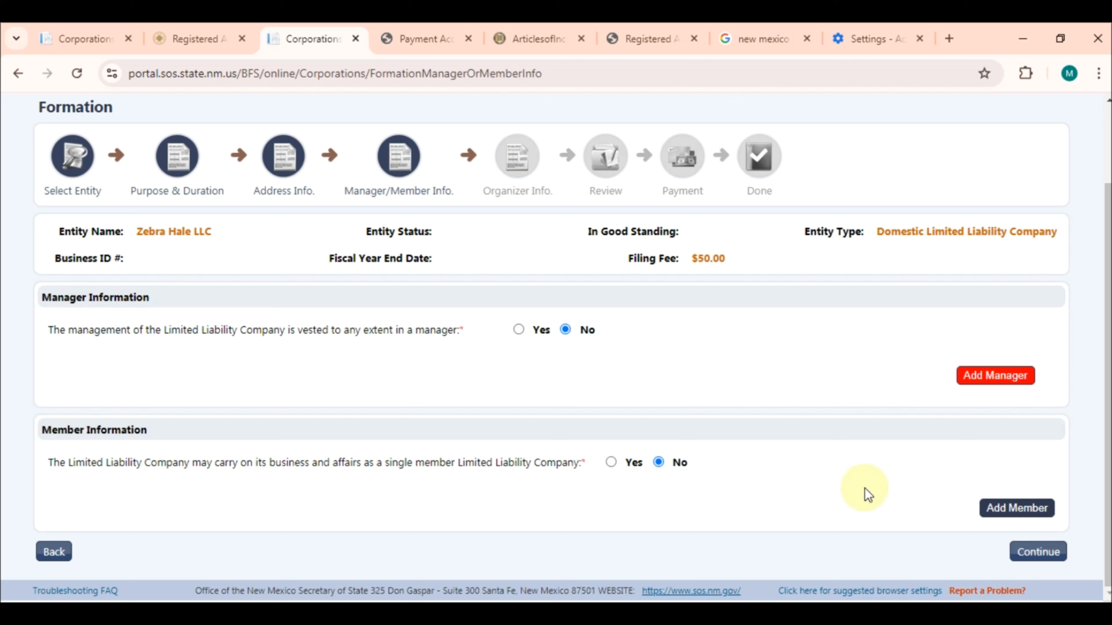
pyautogui.click(1043, 509)
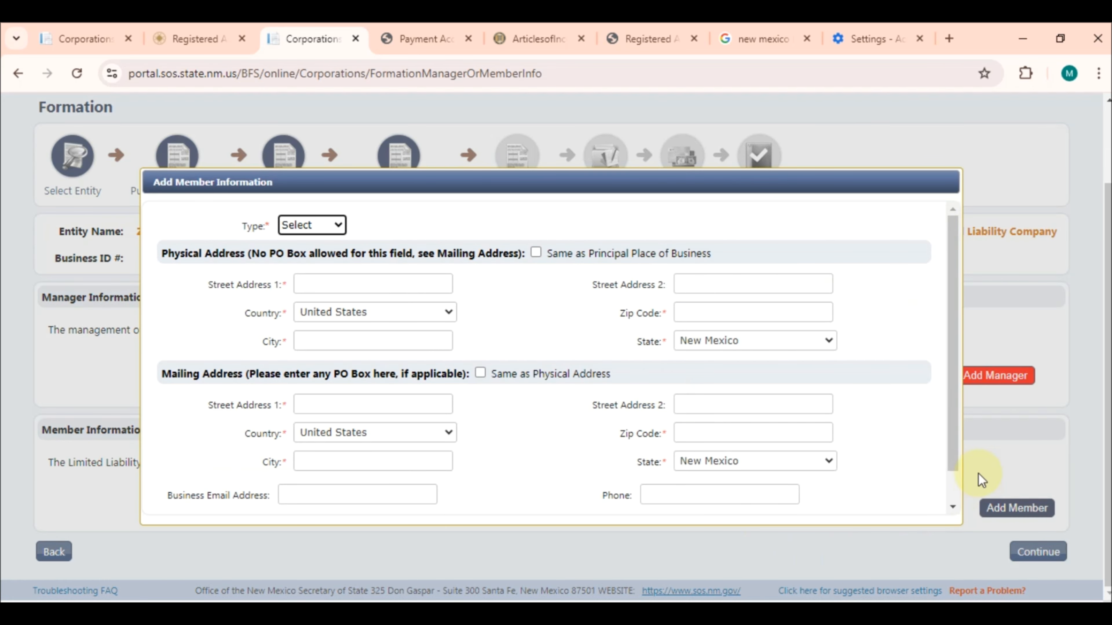
# Make the new member an Individual and autofill the member's name
pyautogui.click(337, 224)
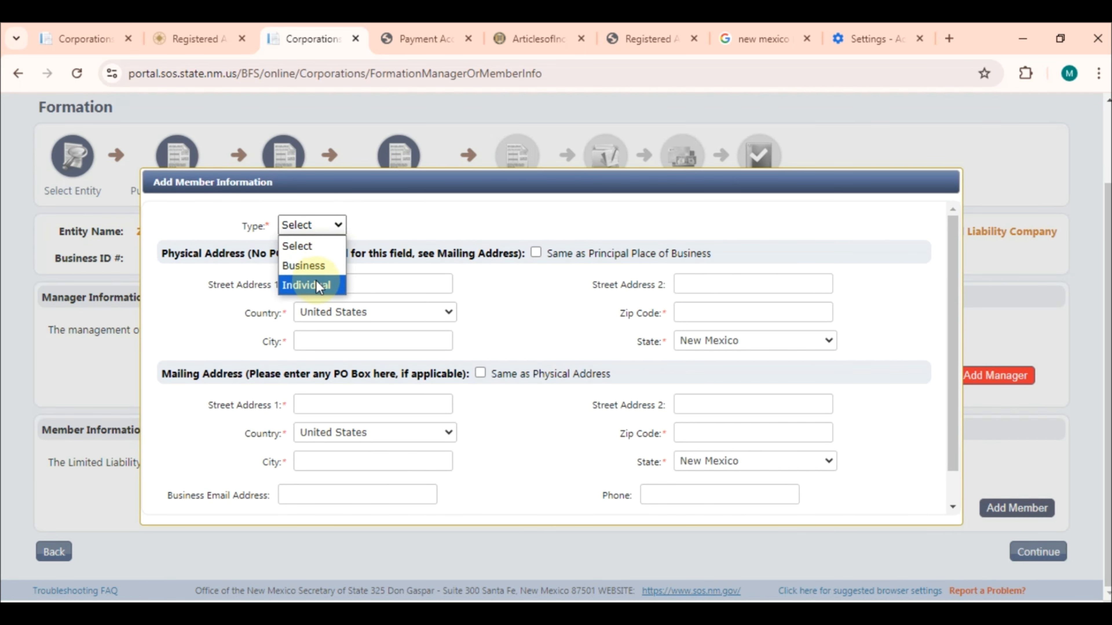
pyautogui.click(316, 282)
pyautogui.click(357, 254)
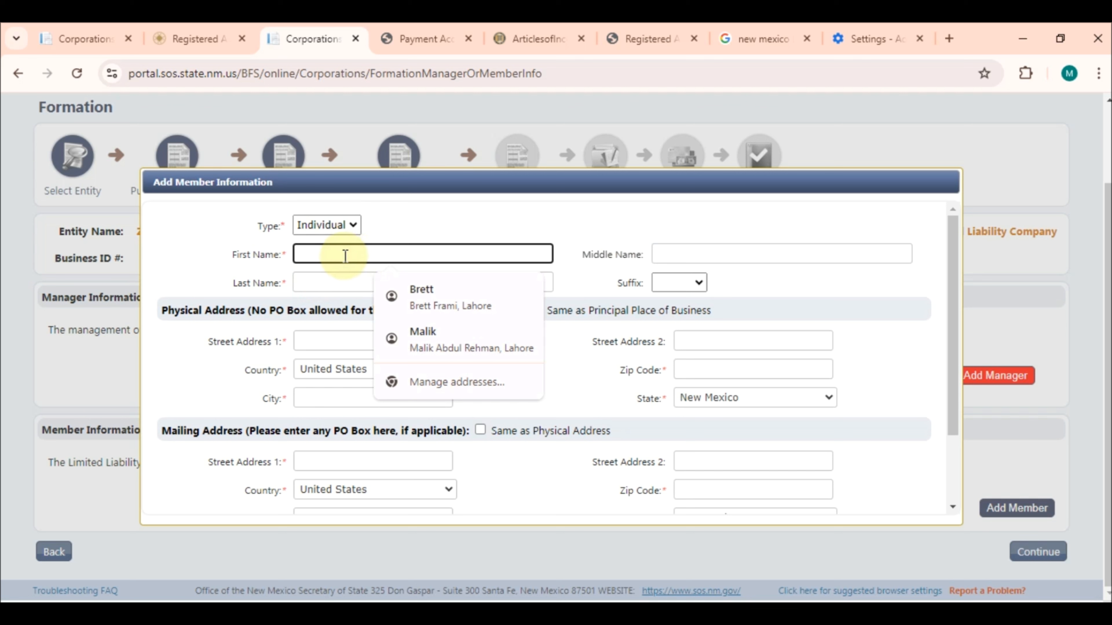
pyautogui.click(404, 340)
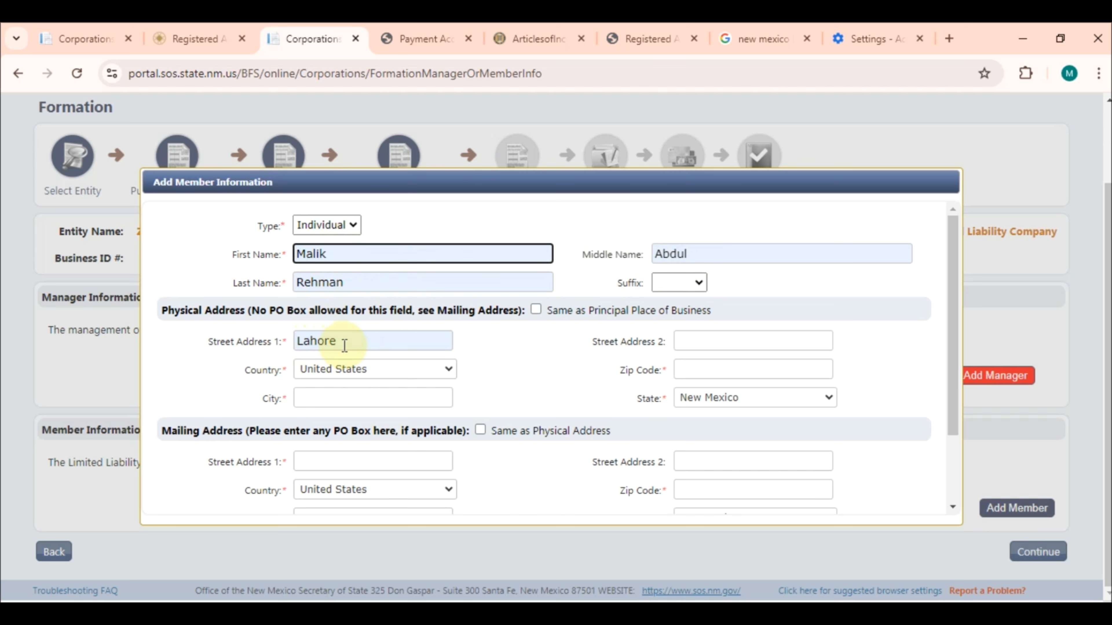
pyautogui.click(366, 369)
pyautogui.click(529, 392)
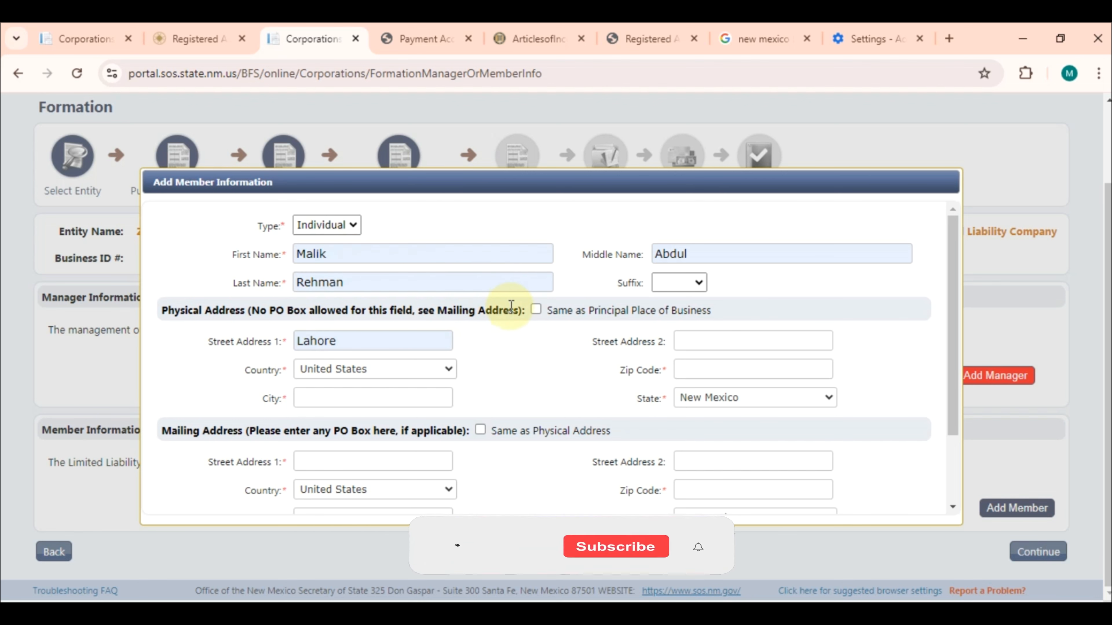
pyautogui.click(535, 310)
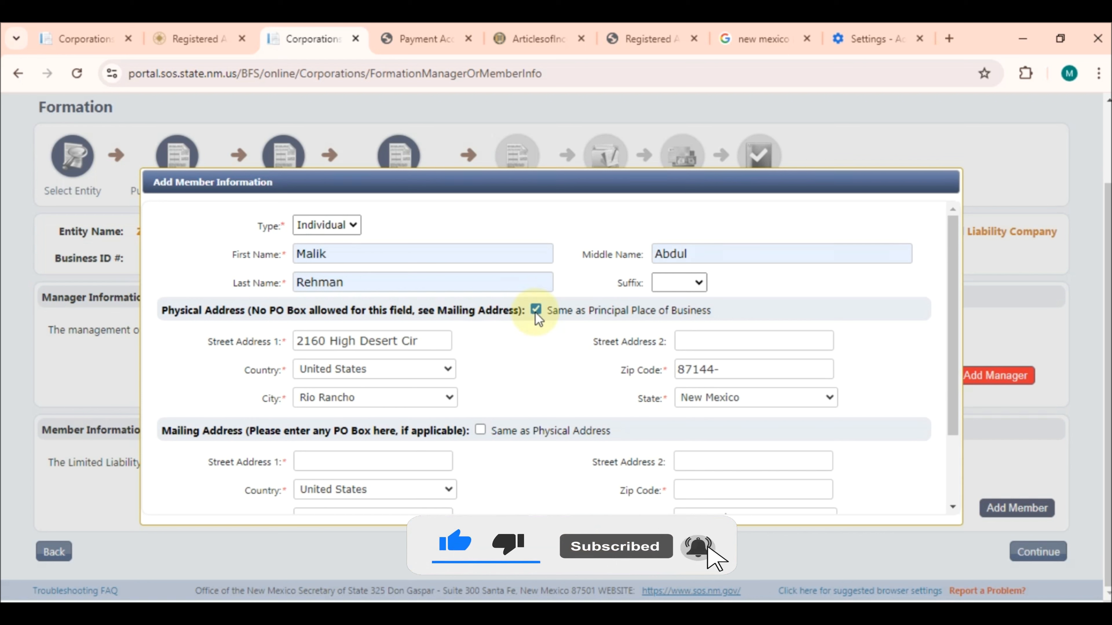
pyautogui.click(535, 311)
# Give the member a physical address in Lahore, Punjab, Pakistan, postal code 11005
pyautogui.click(401, 340)
pyautogui.click(409, 371)
pyautogui.click(406, 370)
pyautogui.press('p')
pyautogui.press('Return')
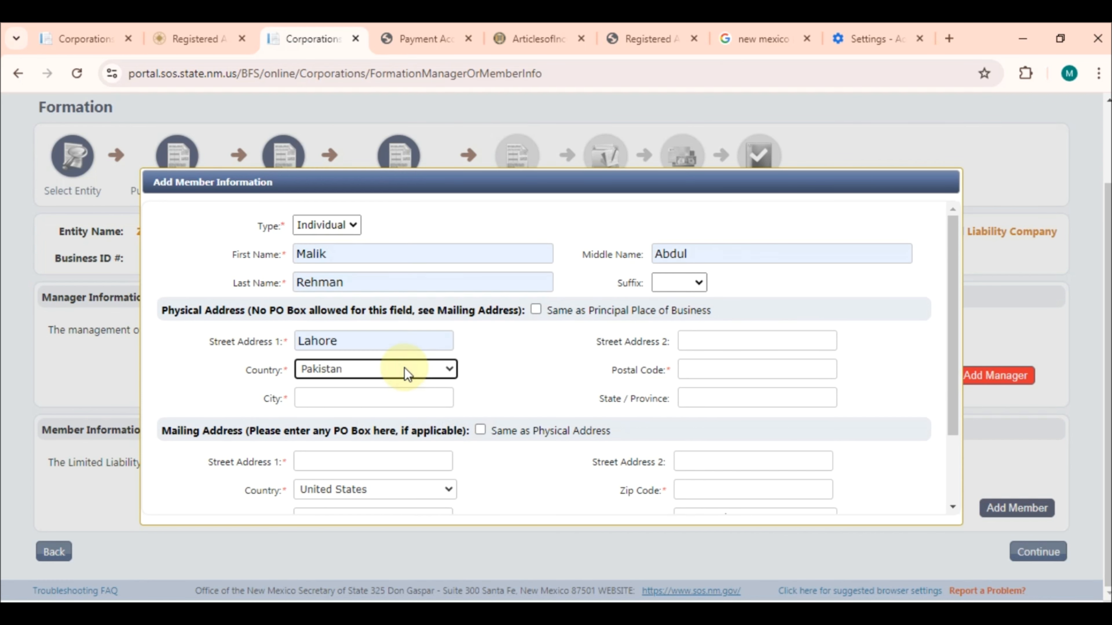
pyautogui.click(728, 375)
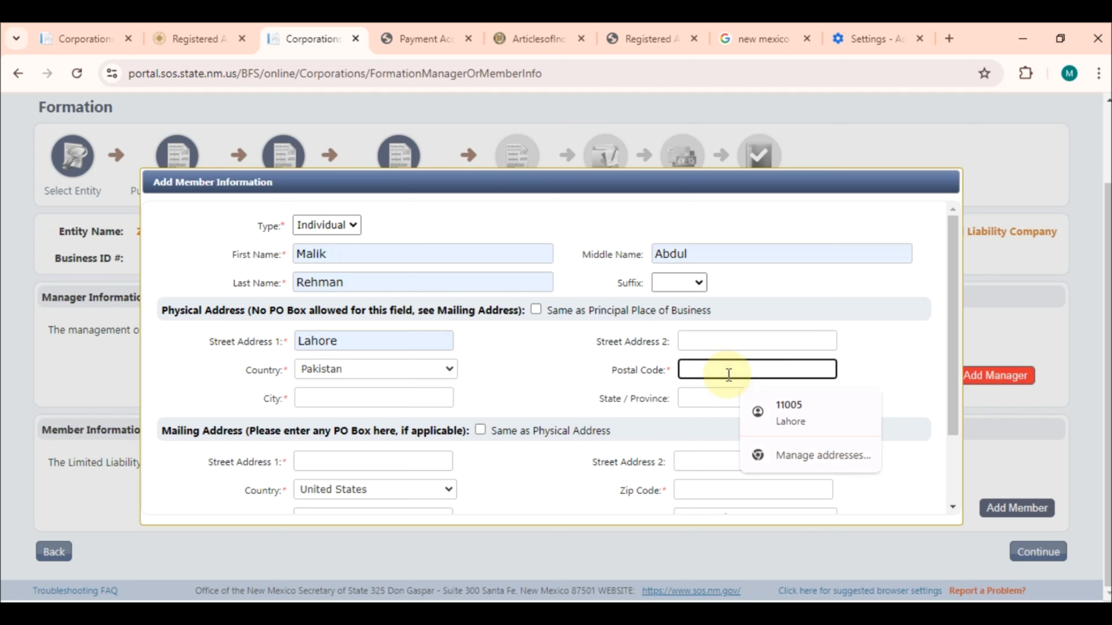
pyautogui.click(786, 410)
pyautogui.click(756, 401)
pyautogui.write('Punjab')
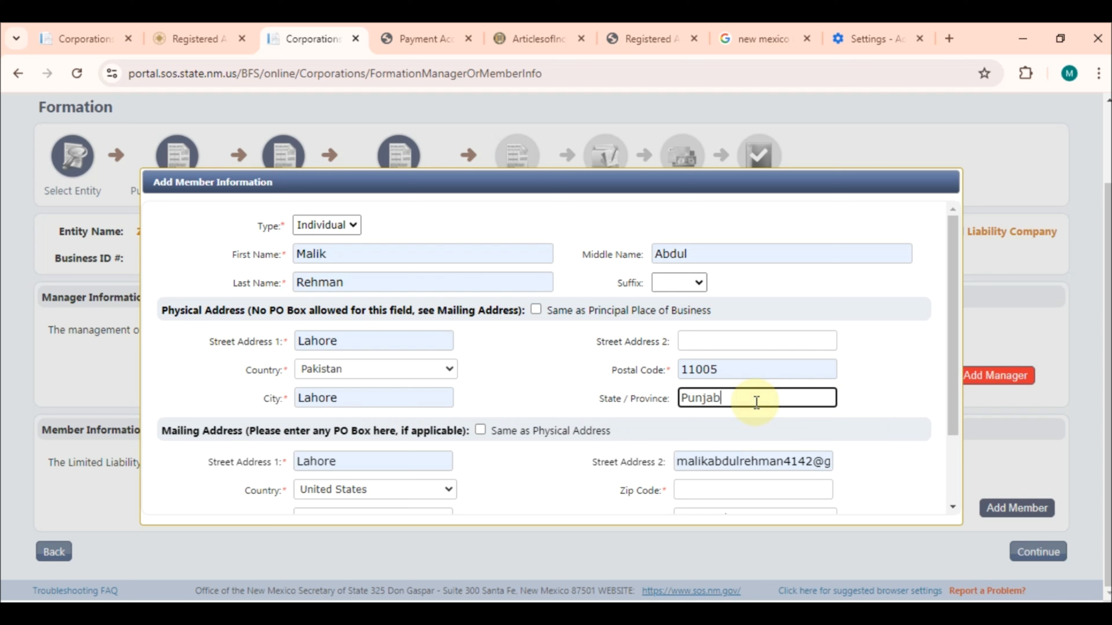
# Copy the physical address as the mailing address and add the member to the list
pyautogui.scroll(-2, 573, 387)
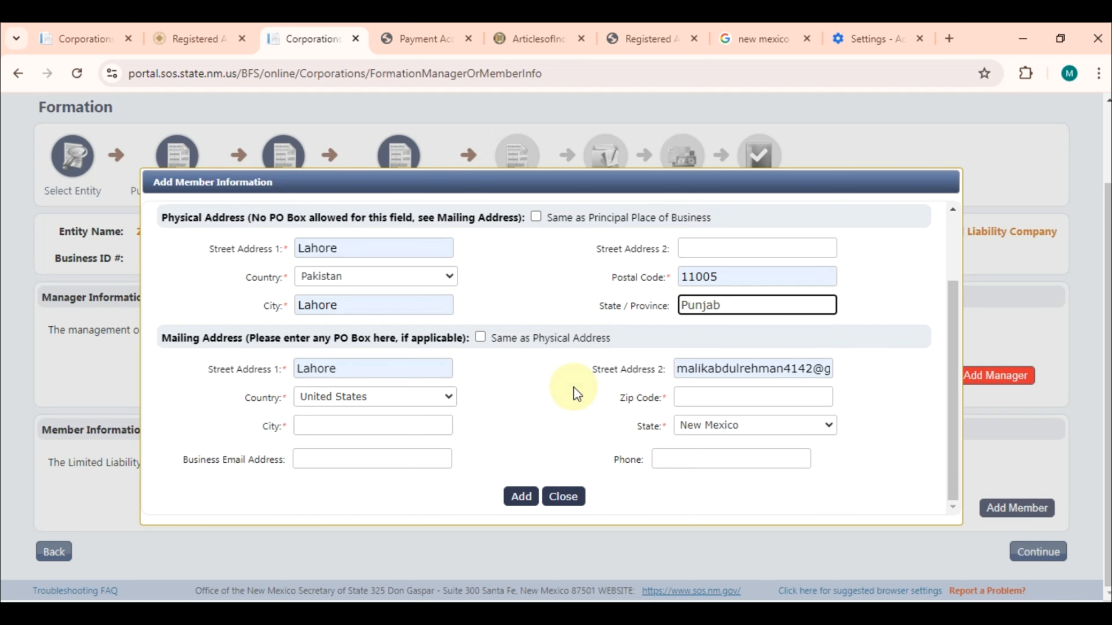
pyautogui.click(487, 337)
pyautogui.click(521, 499)
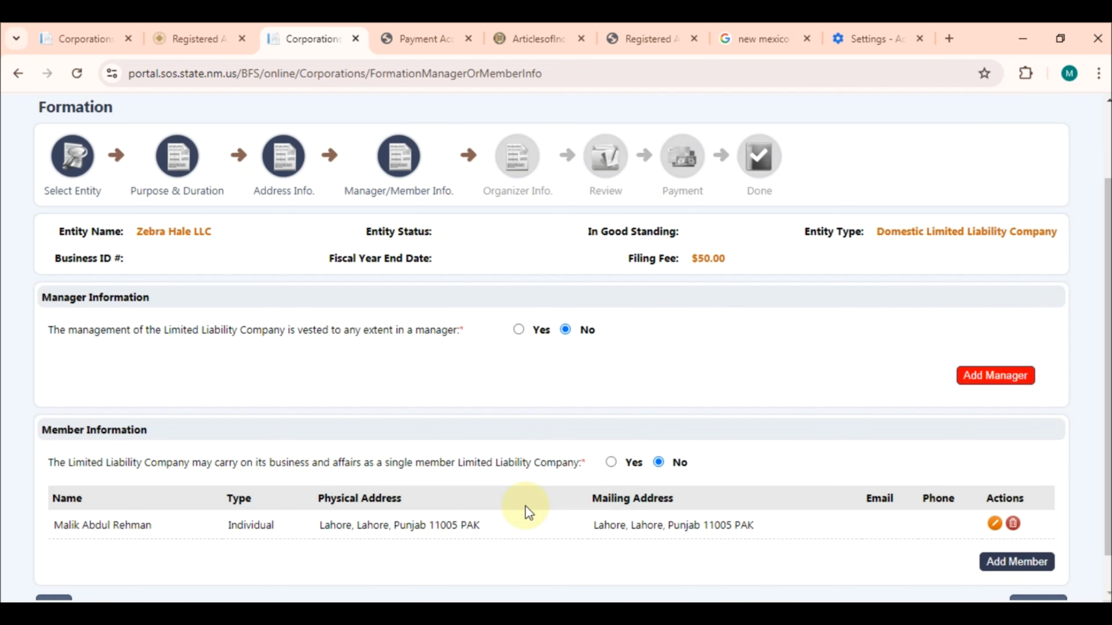
pyautogui.scroll(-1, 864, 541)
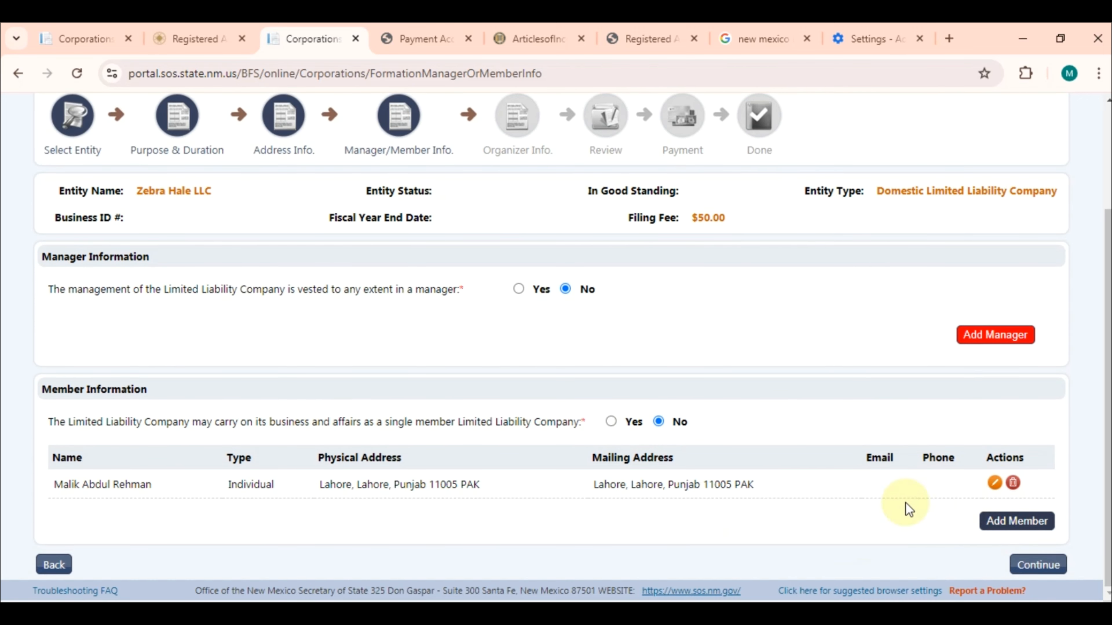
# Continue to the Organizer Information step
pyautogui.click(1026, 564)
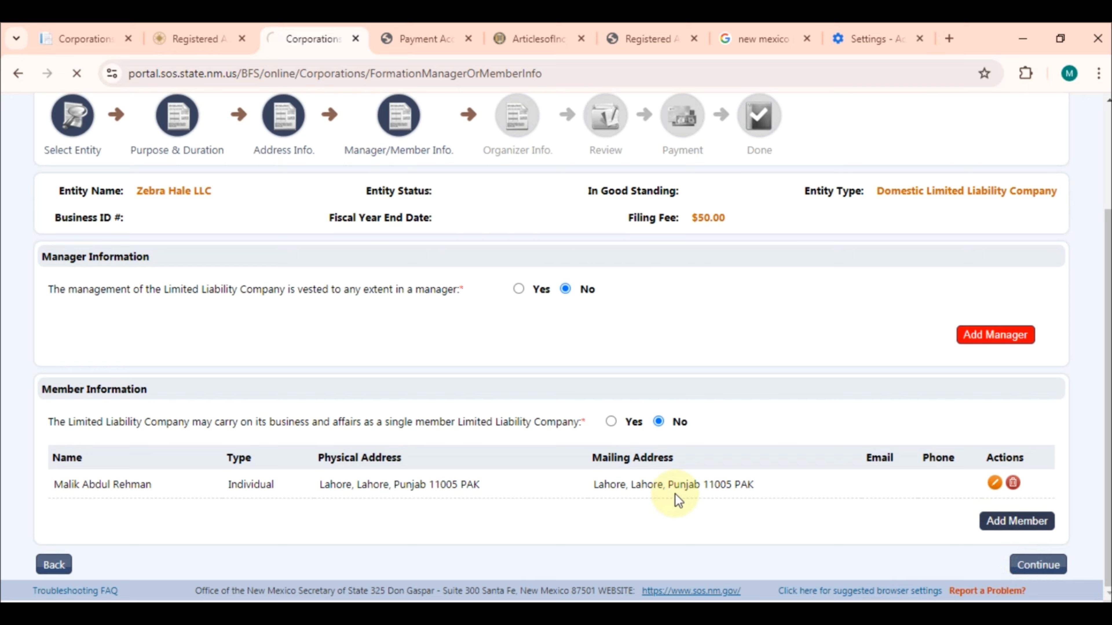
pyautogui.scroll(-4, 675, 493)
pyautogui.scroll(2, 674, 494)
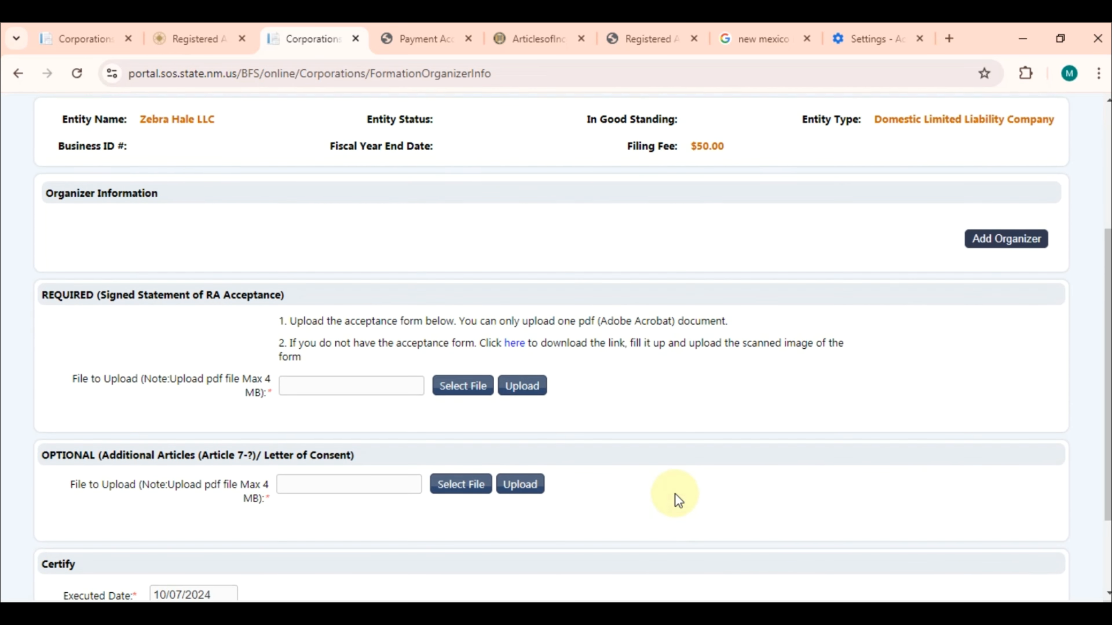
pyautogui.scroll(2, 499, 275)
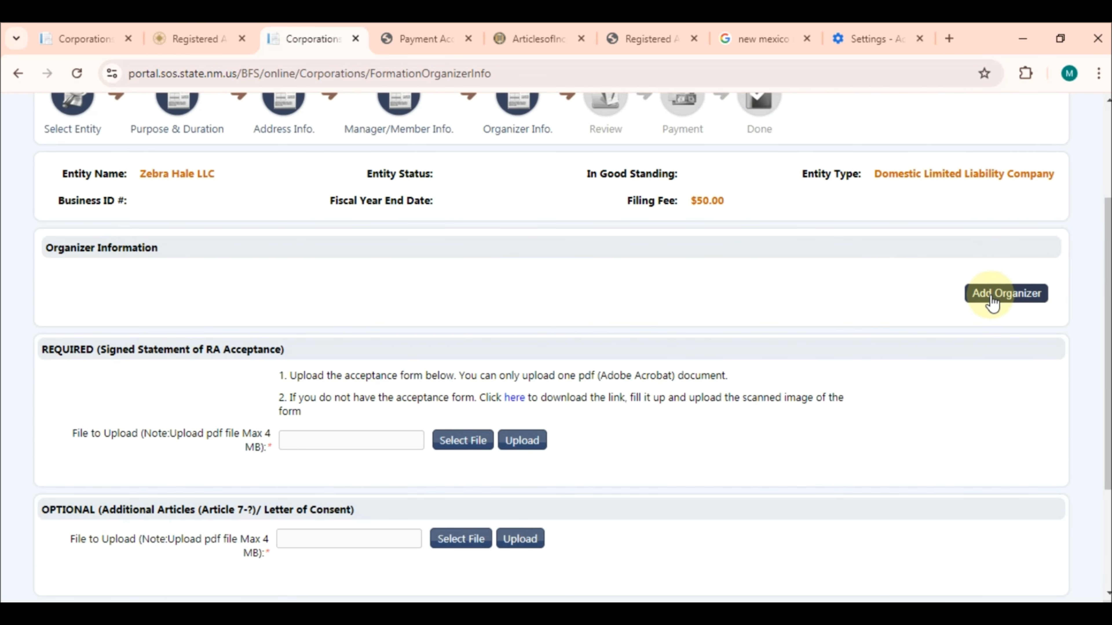
# Add an Individual organizer autofilled with state Punjab, then open the RA acceptance form
pyautogui.click(991, 302)
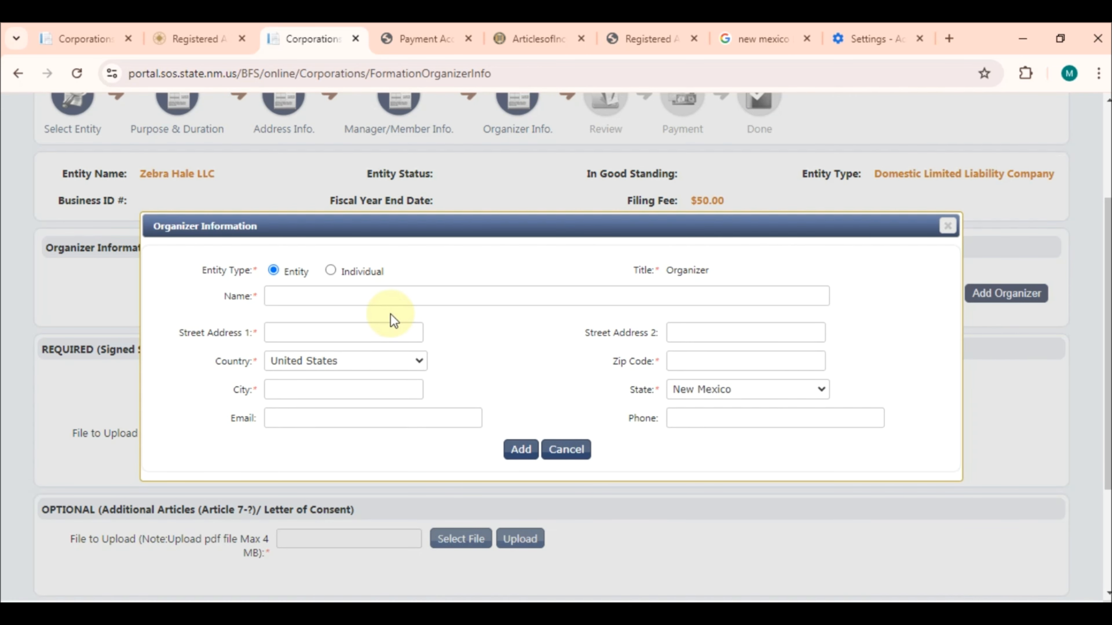
pyautogui.click(330, 272)
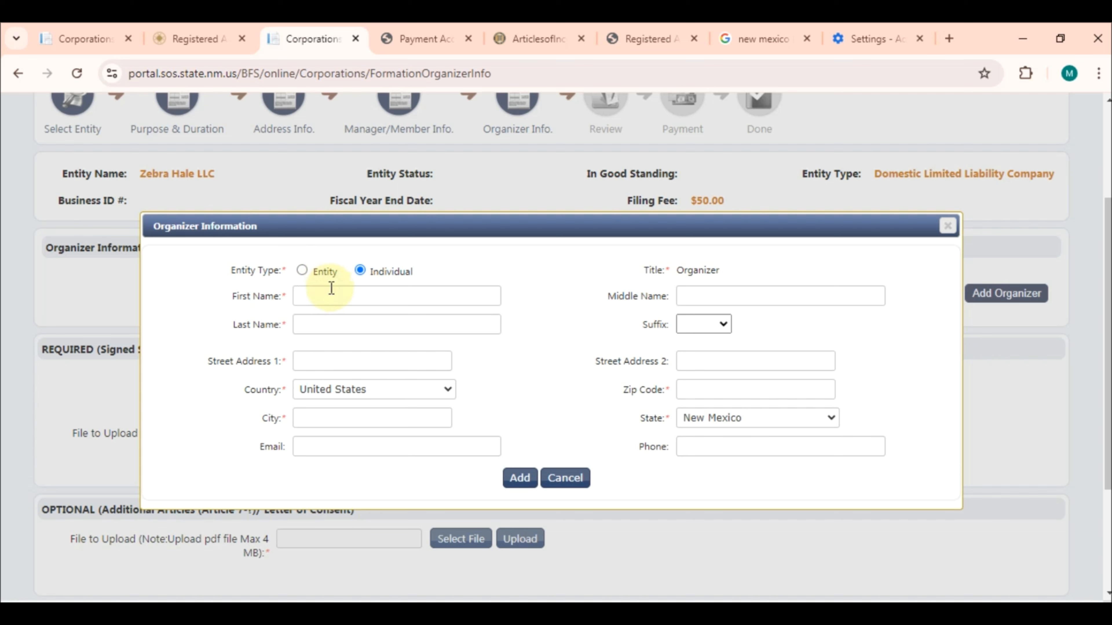
pyautogui.click(329, 291)
pyautogui.click(396, 332)
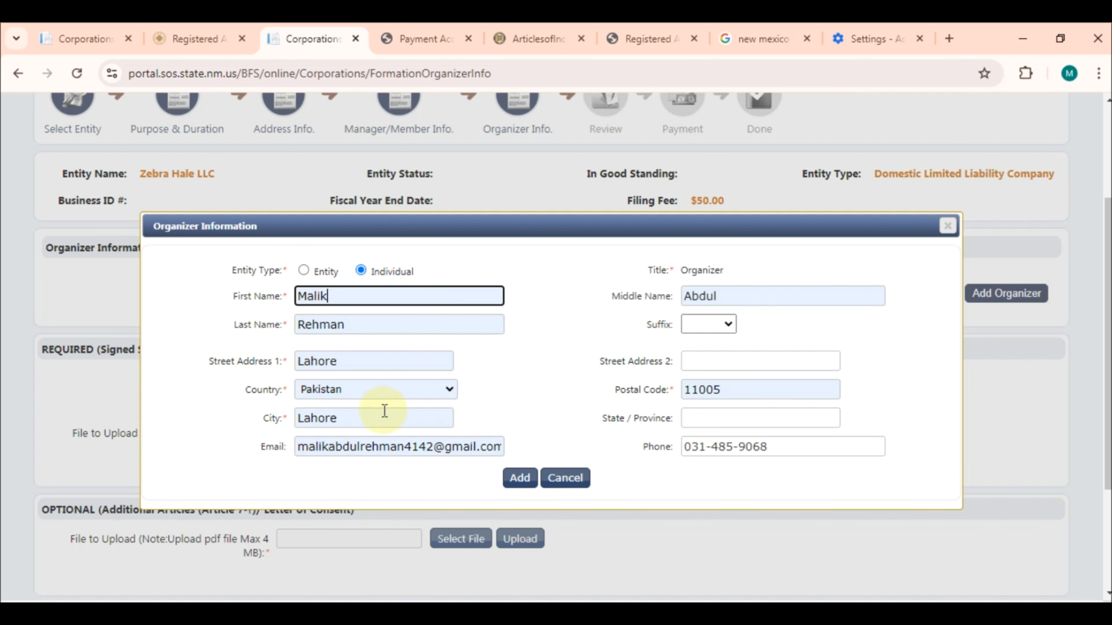
pyautogui.click(713, 421)
pyautogui.write('Punjab')
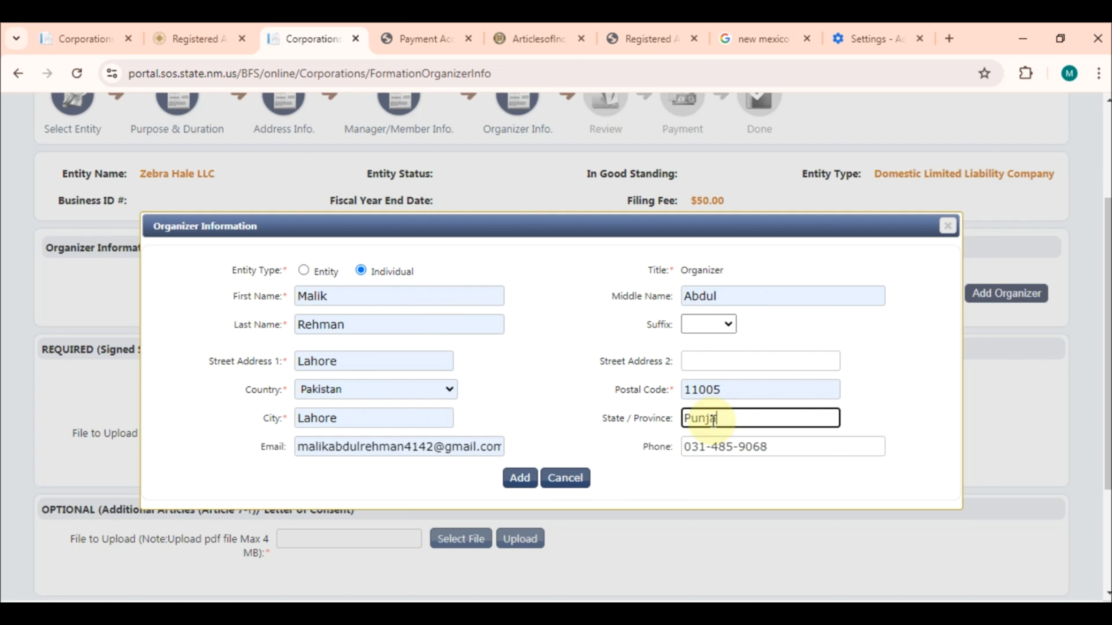
pyautogui.click(709, 440)
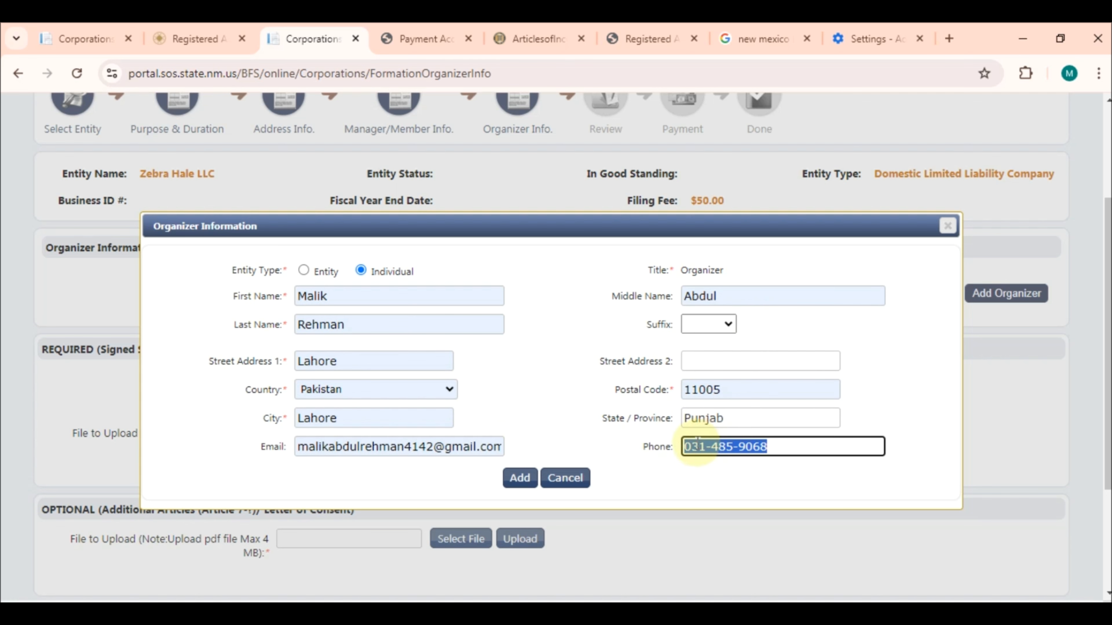
pyautogui.click(520, 478)
pyautogui.click(520, 474)
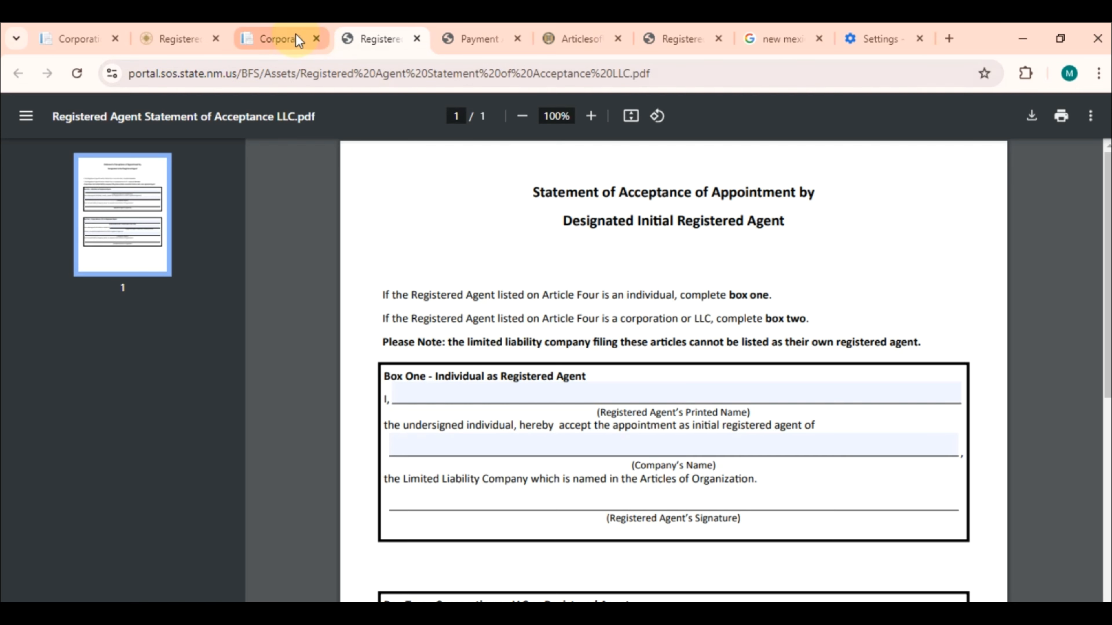
# Check the organizer page's Signed Statement of RA Acceptance requirement against the acceptance form PDF
pyautogui.click(298, 40)
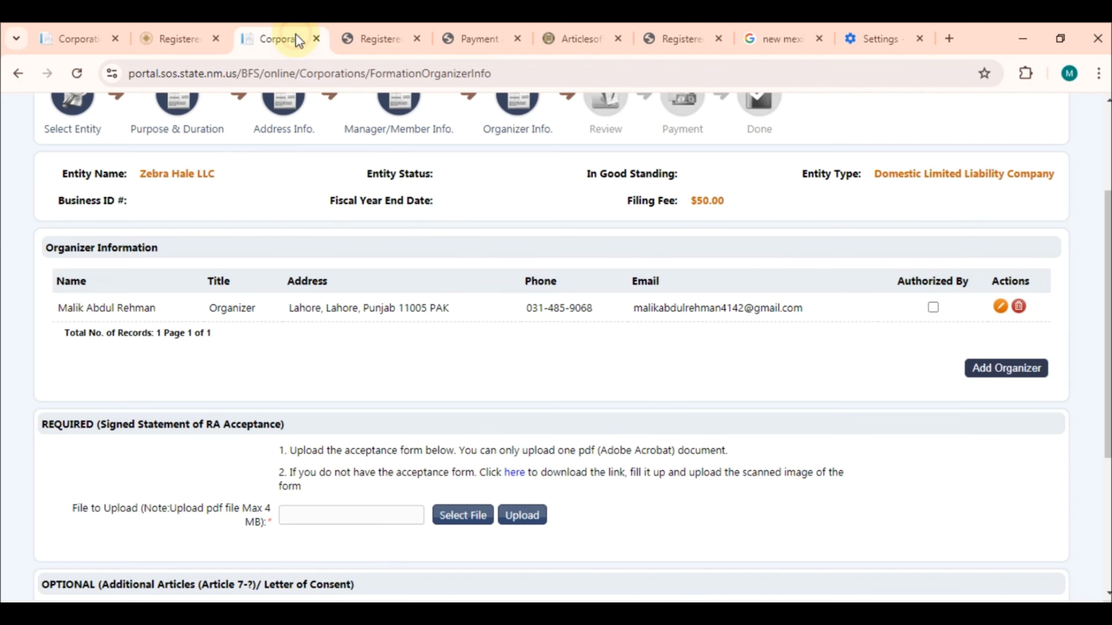
pyautogui.scroll(-5, 858, 380)
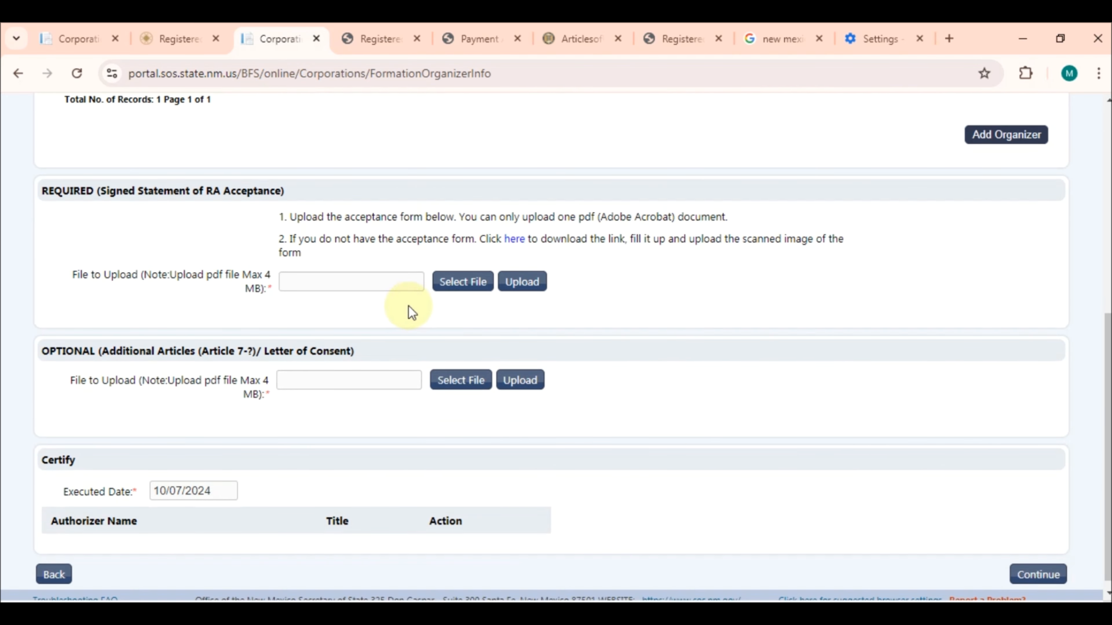
pyautogui.moveTo(97, 191); pyautogui.dragTo(287, 194)
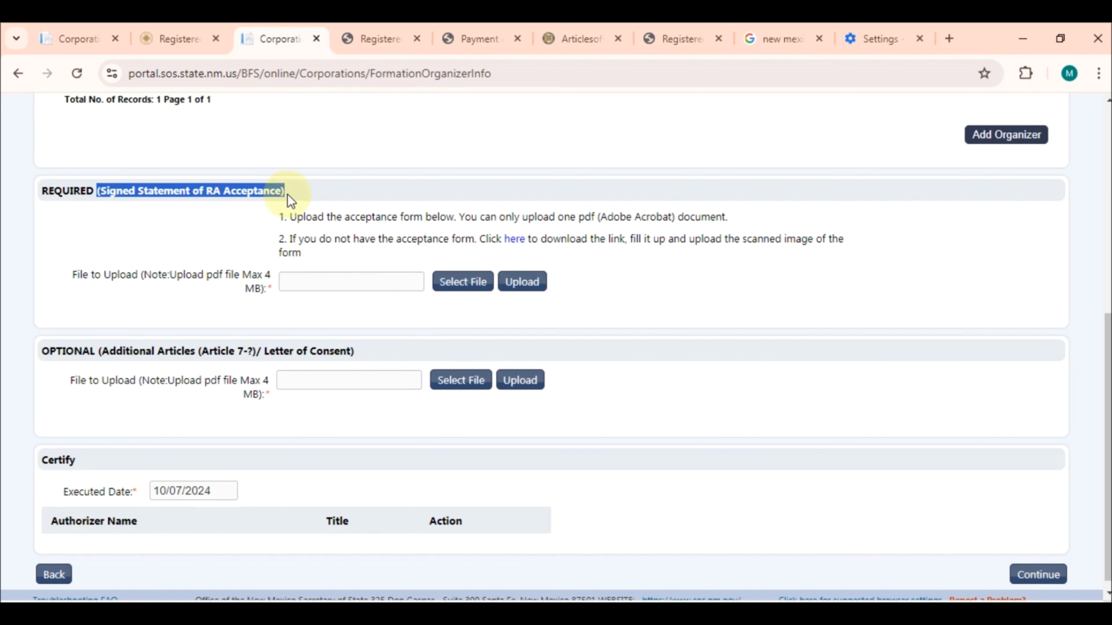
pyautogui.click(380, 39)
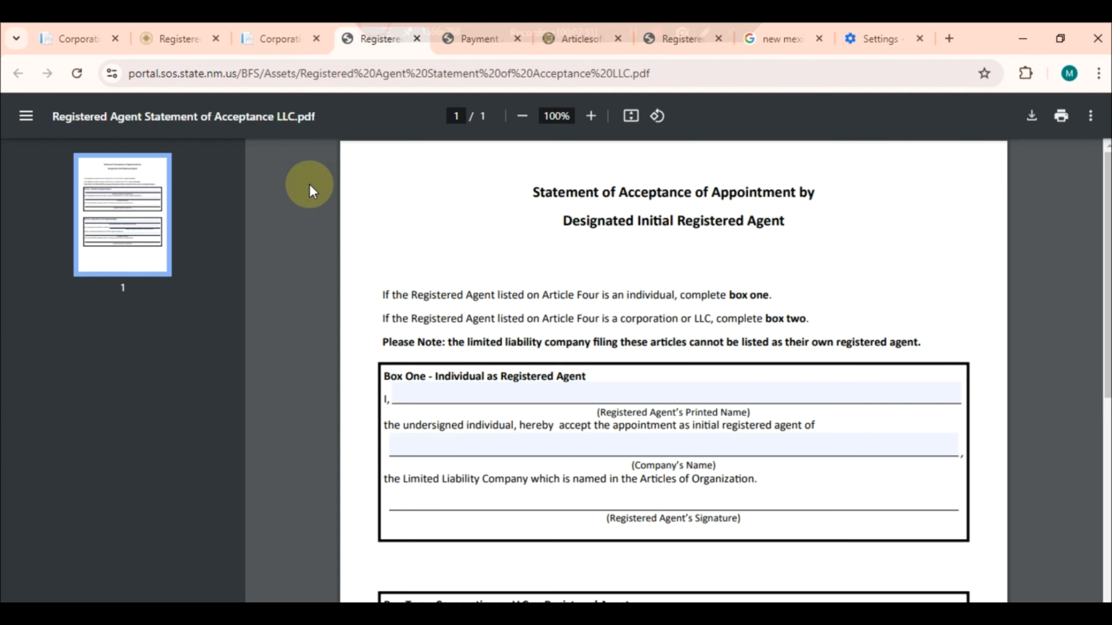
pyautogui.scroll(-5, 333, 473)
pyautogui.scroll(5, 333, 473)
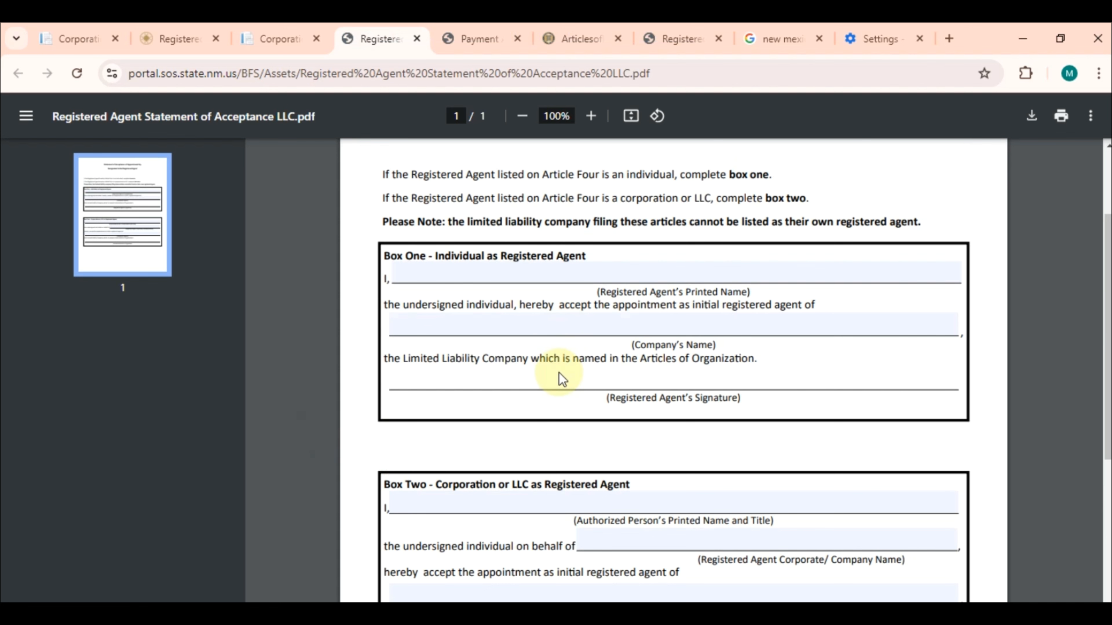
pyautogui.scroll(3, 561, 378)
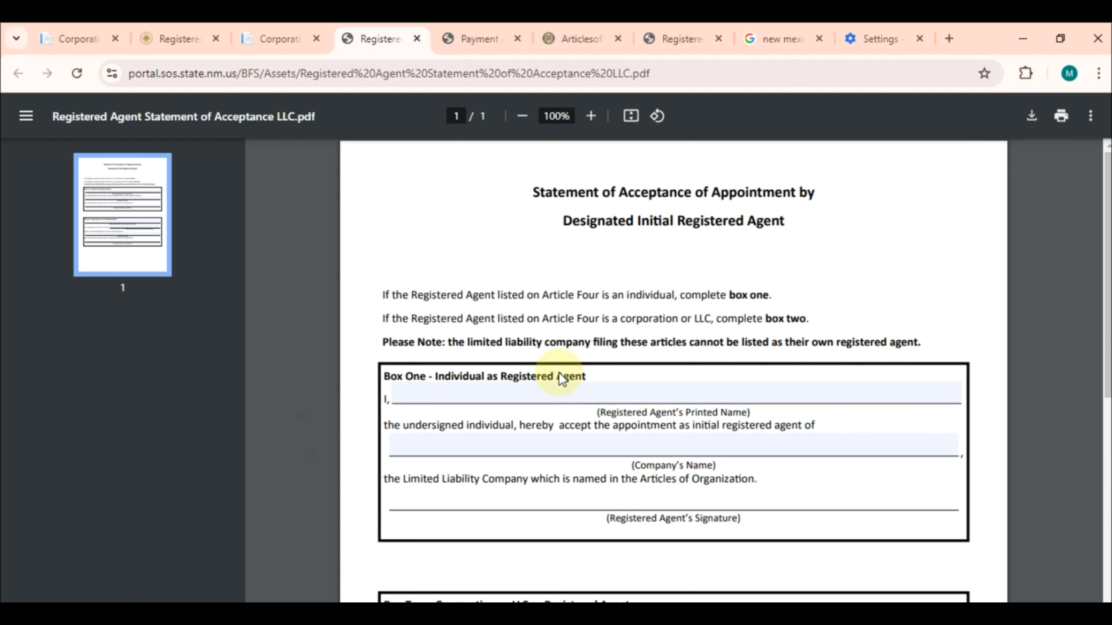
# Go from the registered agent's $35.00 order page to its Contact Us page
pyautogui.click(177, 37)
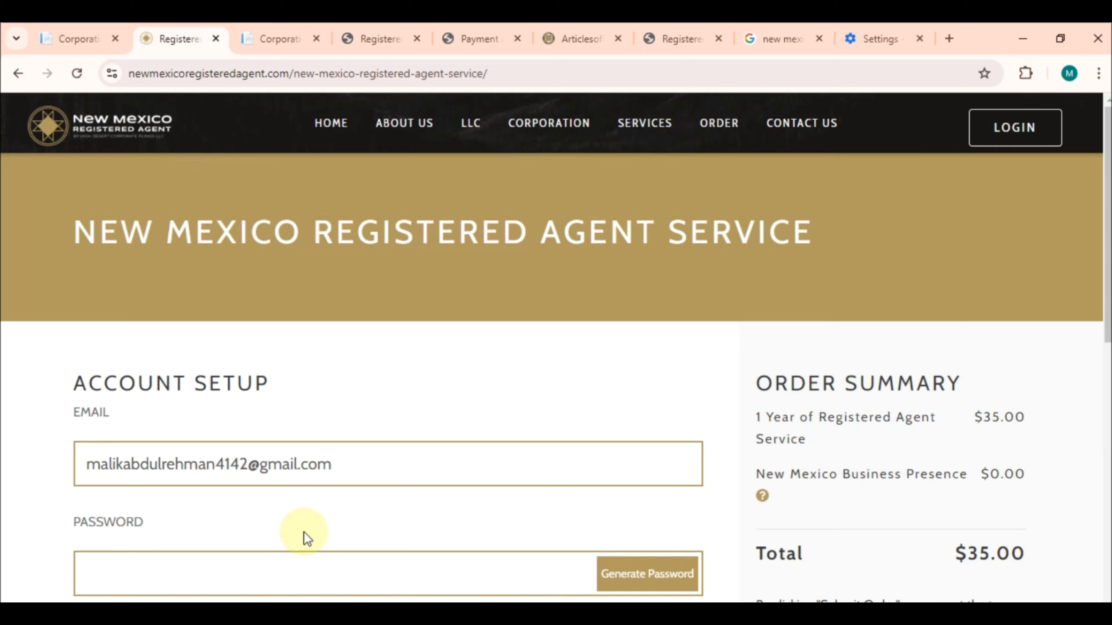
pyautogui.scroll(-10, 303, 534)
pyautogui.scroll(10, 685, 469)
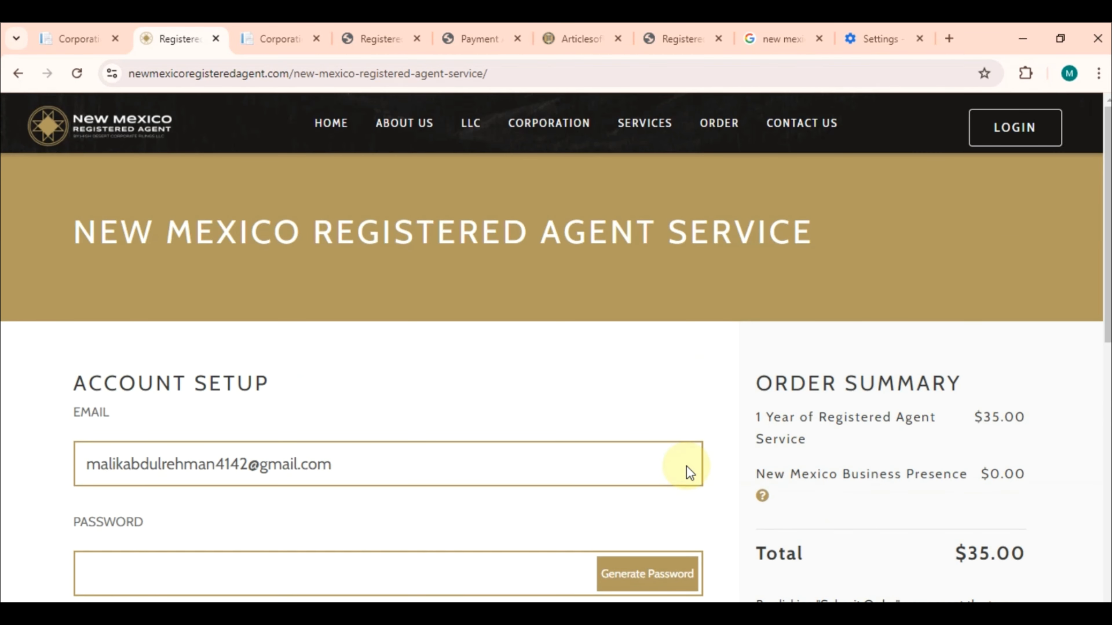
pyautogui.click(801, 125)
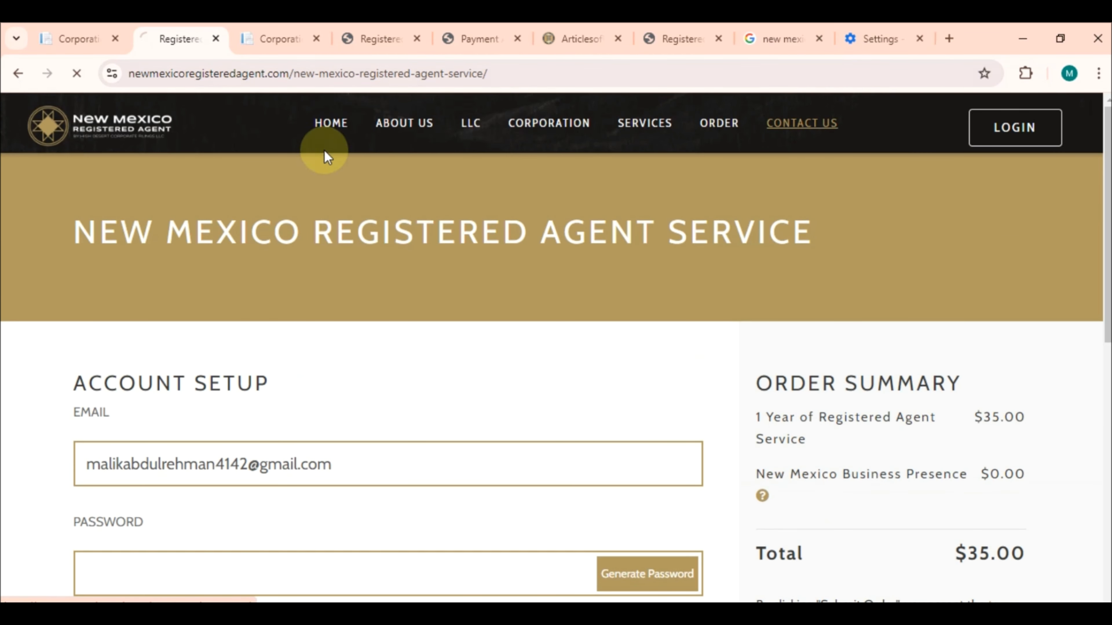
# Inspect the acceptance PDF's title, instructions, and blank agent name and Company's Name fields
pyautogui.click(360, 40)
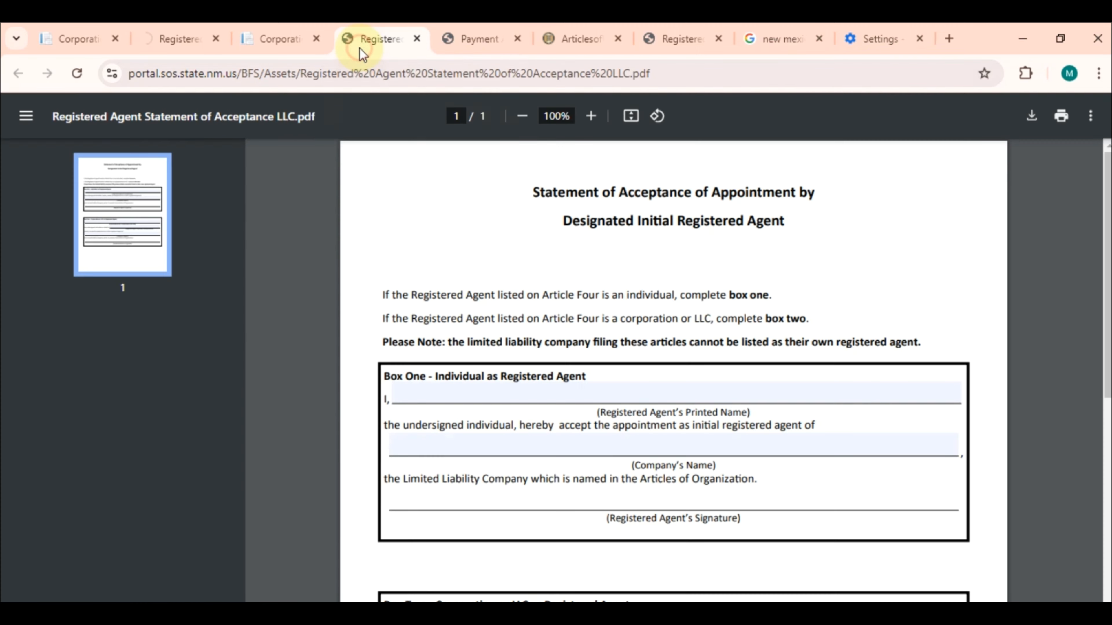
pyautogui.click(277, 27)
pyautogui.click(399, 26)
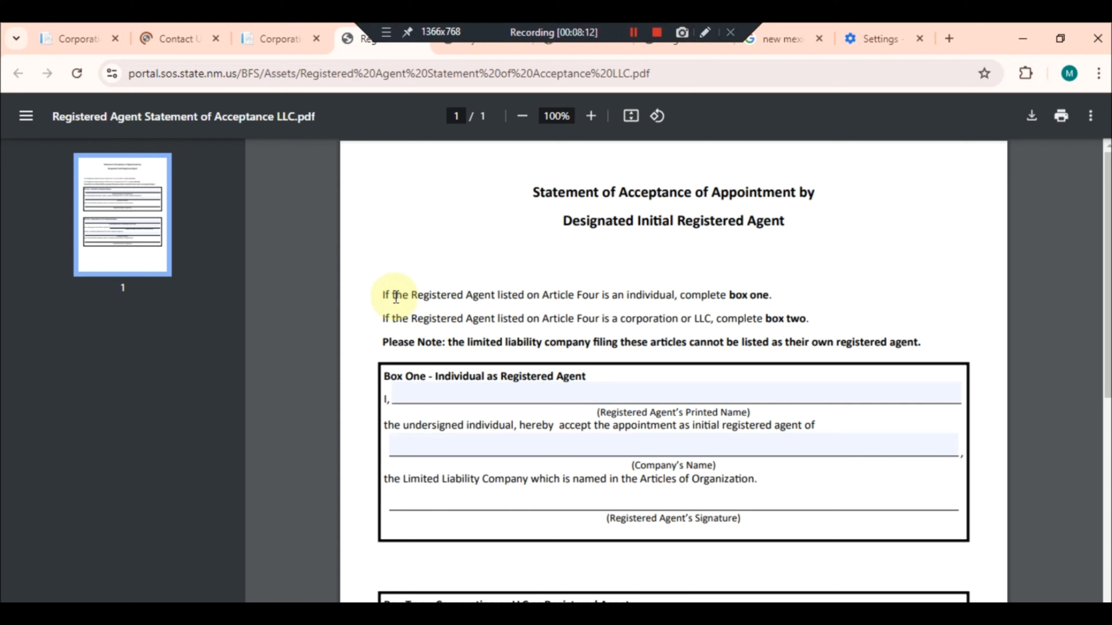
pyautogui.moveTo(528, 184); pyautogui.dragTo(778, 343)
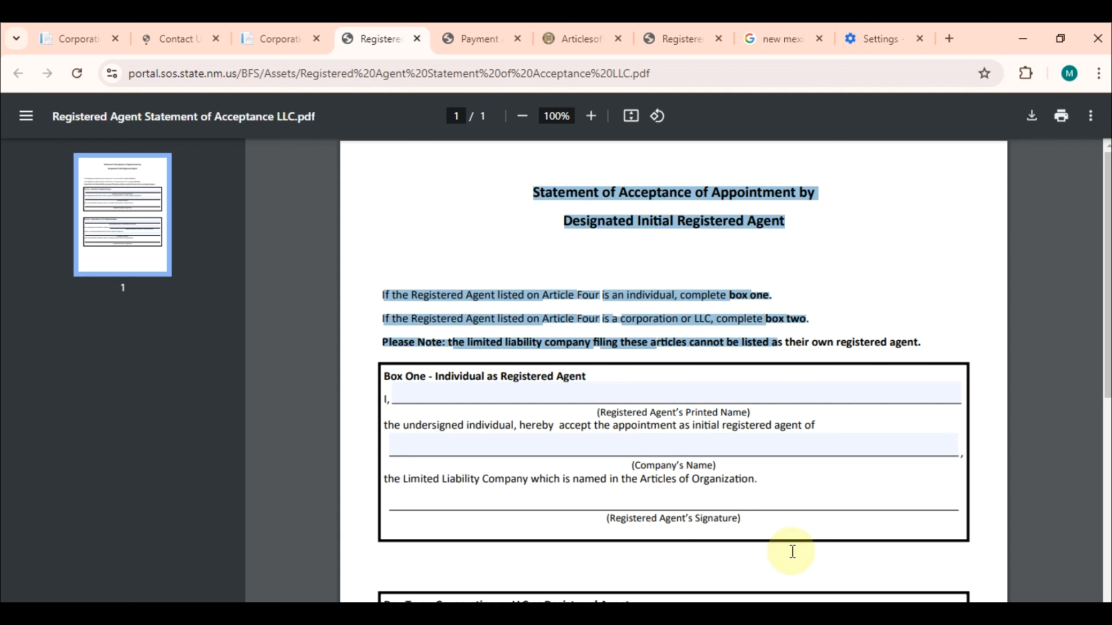
pyautogui.click(431, 394)
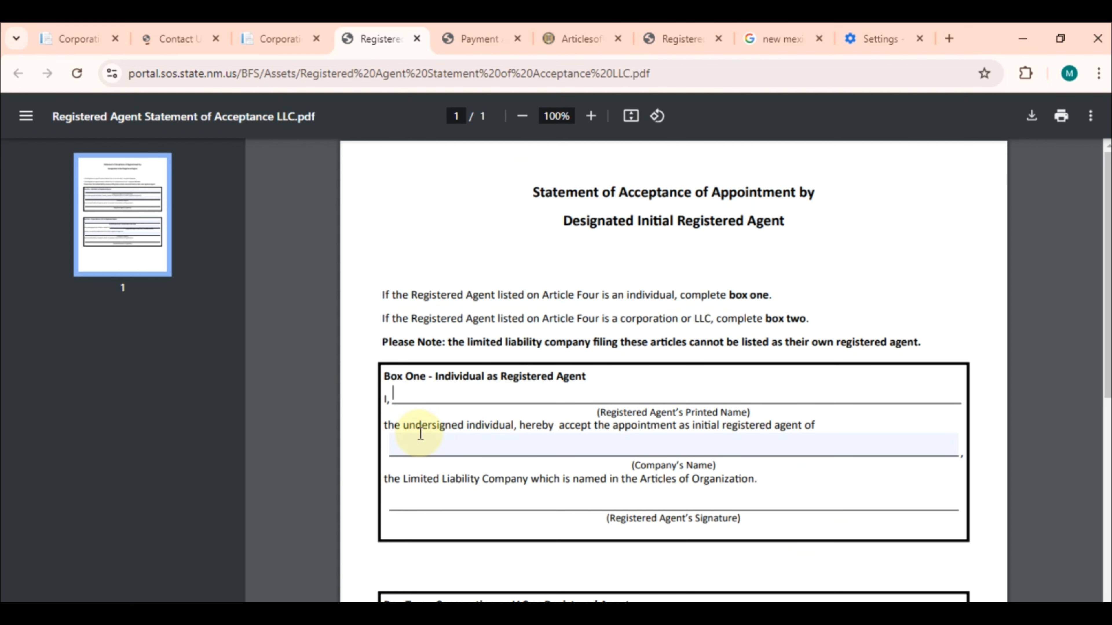
pyautogui.click(422, 447)
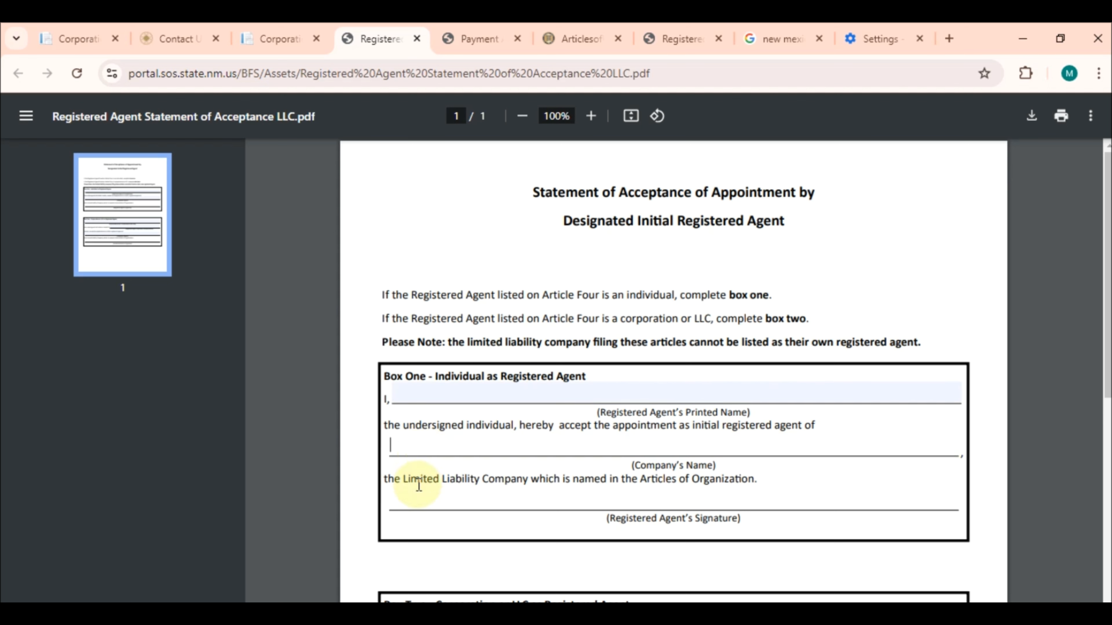
pyautogui.click(418, 505)
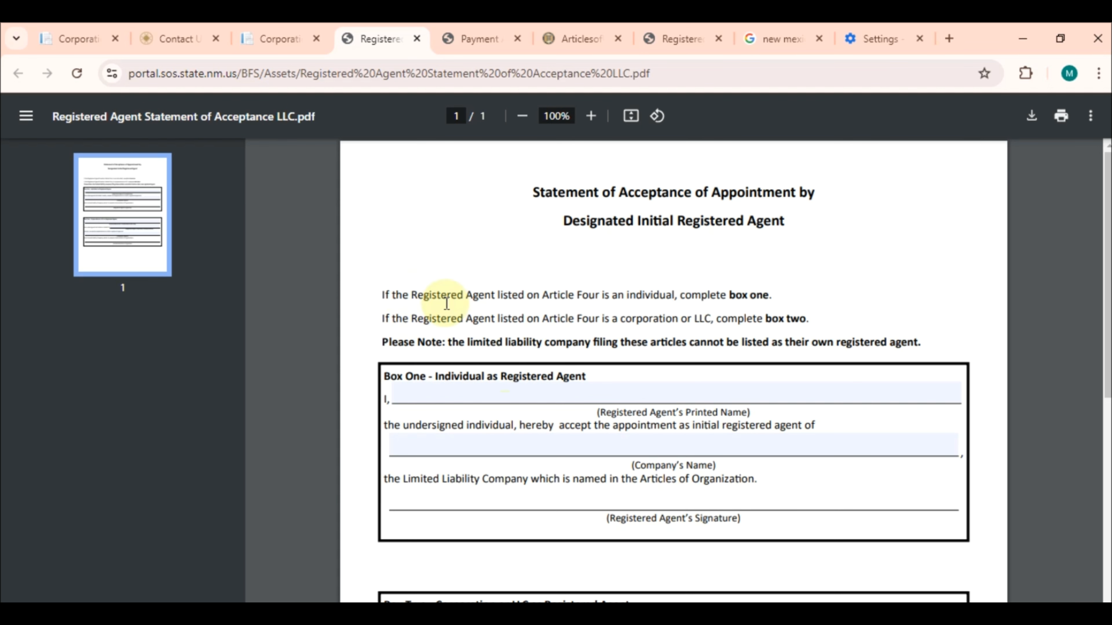
pyautogui.click(246, 24)
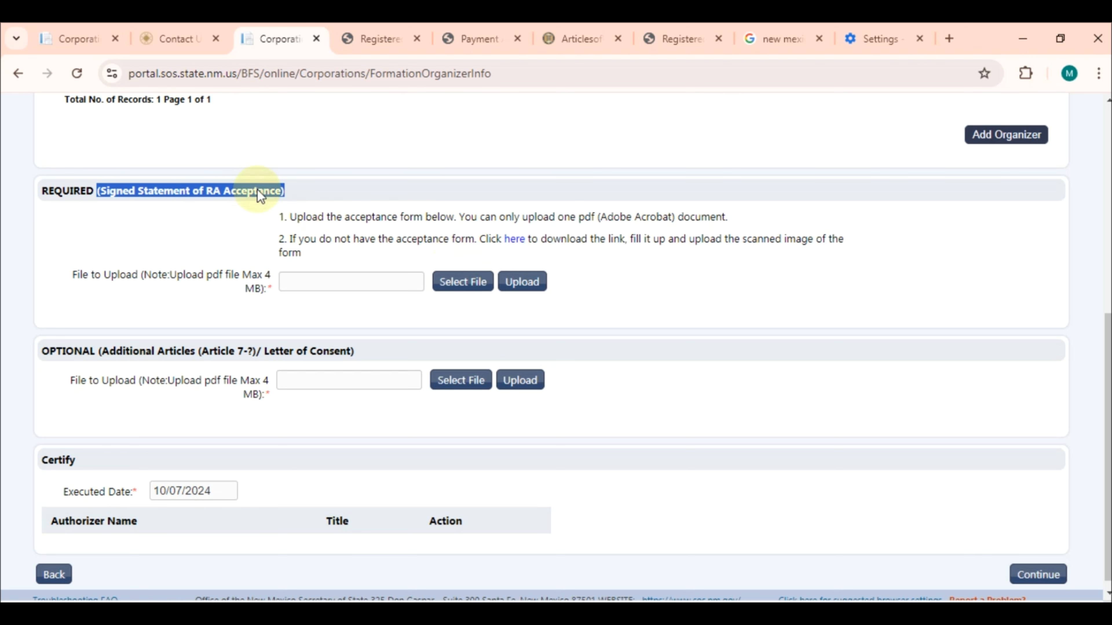
# Scroll through the registered agent's Contact Us page
pyautogui.click(165, 24)
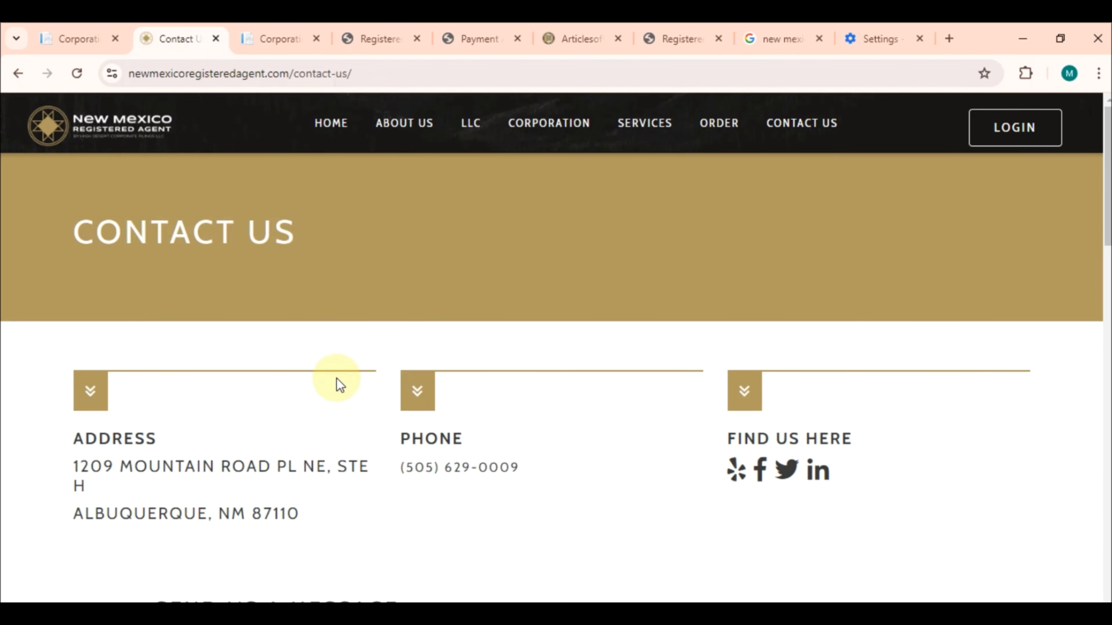
pyautogui.scroll(-8, 336, 381)
pyautogui.scroll(-10, 430, 472)
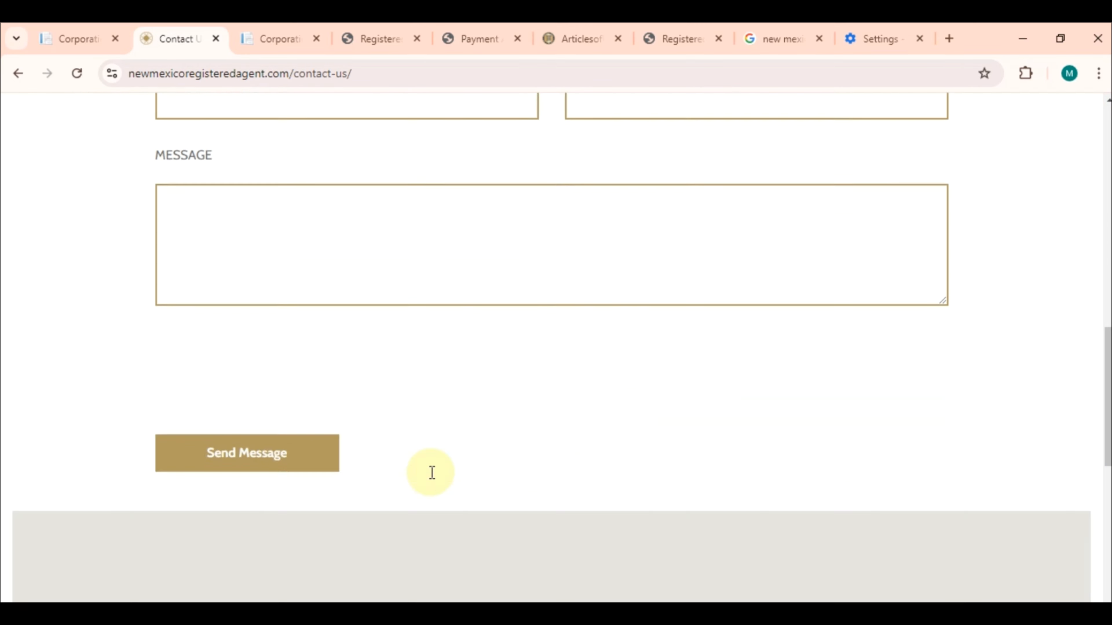
pyautogui.scroll(5, 430, 472)
pyautogui.scroll(5, 385, 281)
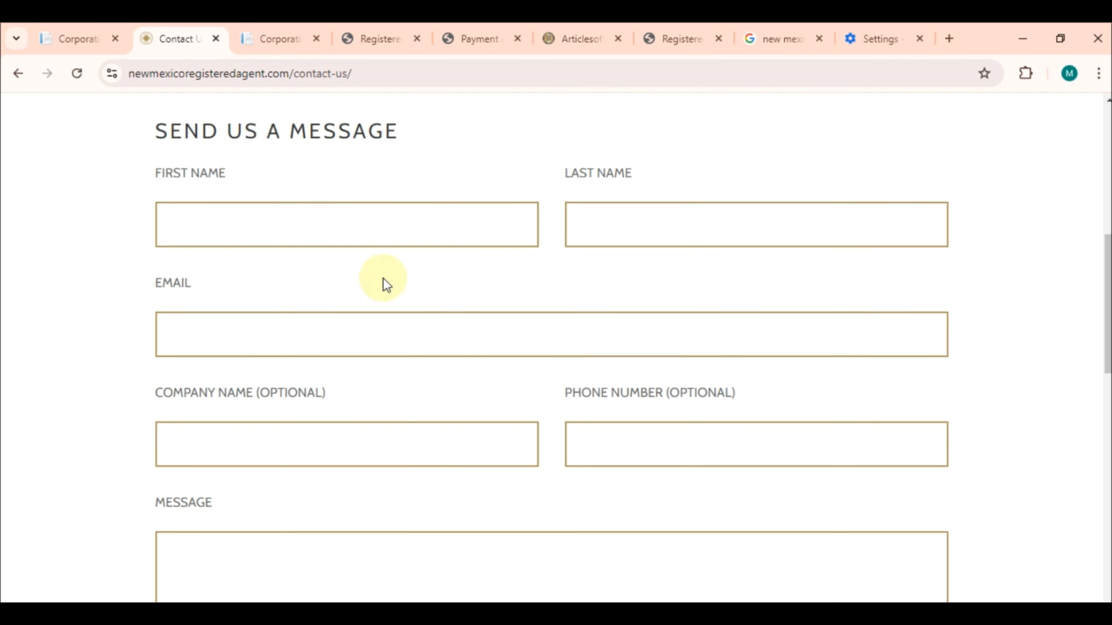
pyautogui.scroll(-8, 440, 487)
pyautogui.scroll(5, 440, 487)
pyautogui.scroll(8, 441, 490)
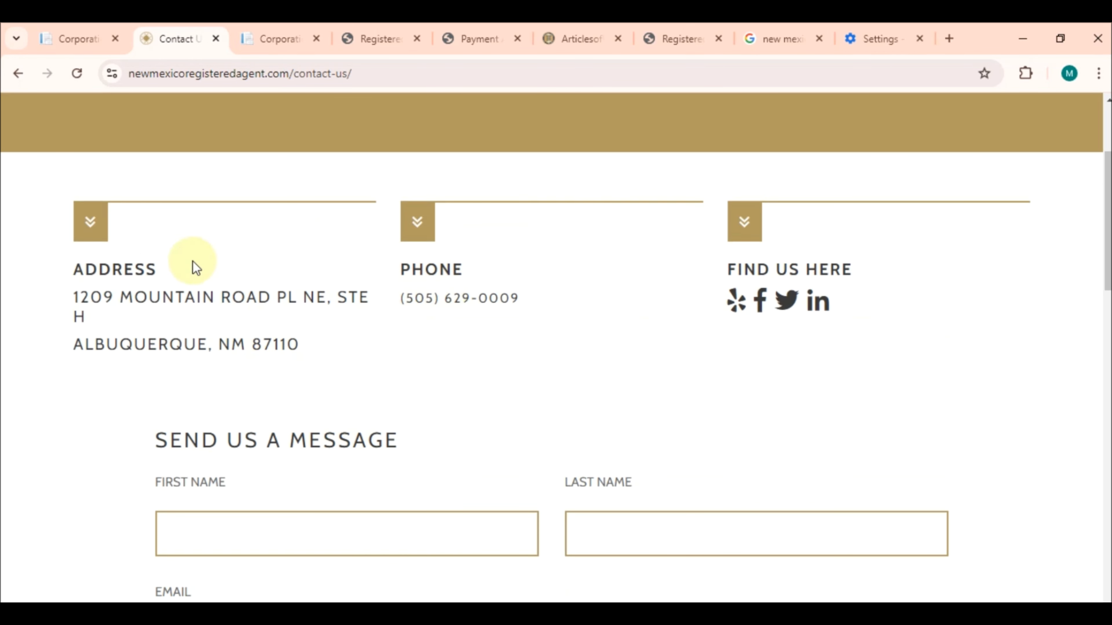
# Glance at the blank RA acceptance form, then return to the organizer upload section
pyautogui.click(276, 32)
pyautogui.click(364, 316)
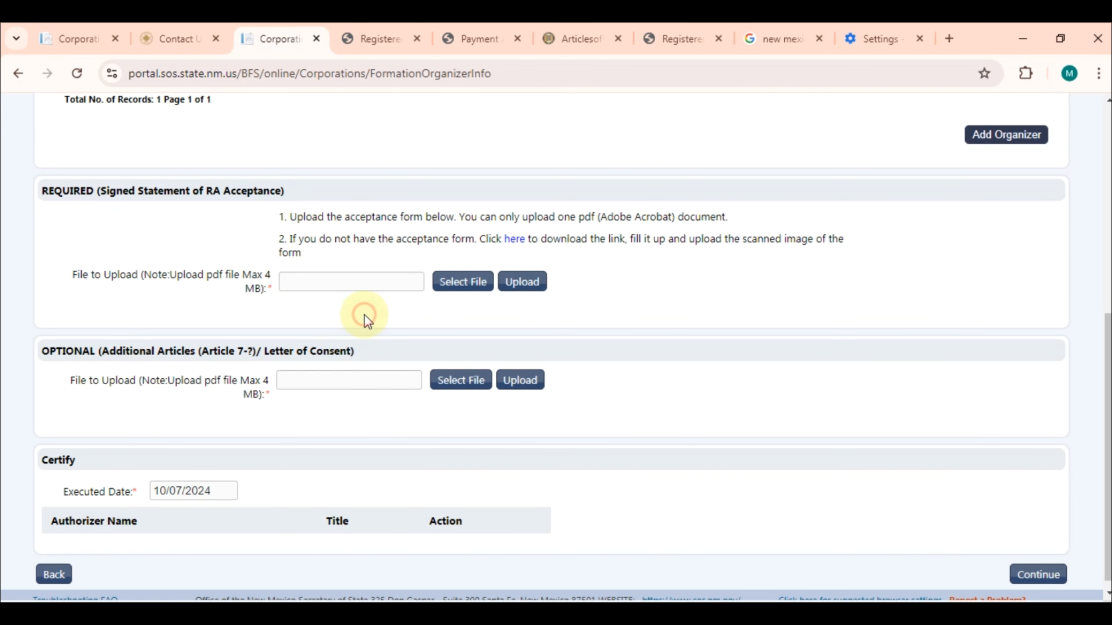
pyautogui.click(369, 36)
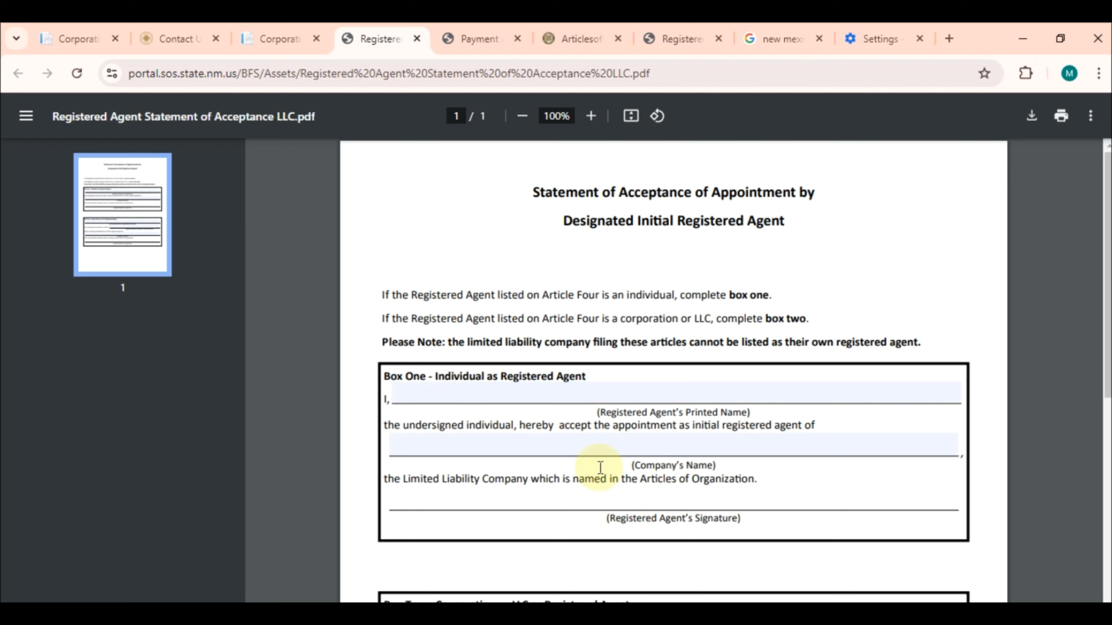
pyautogui.click(302, 27)
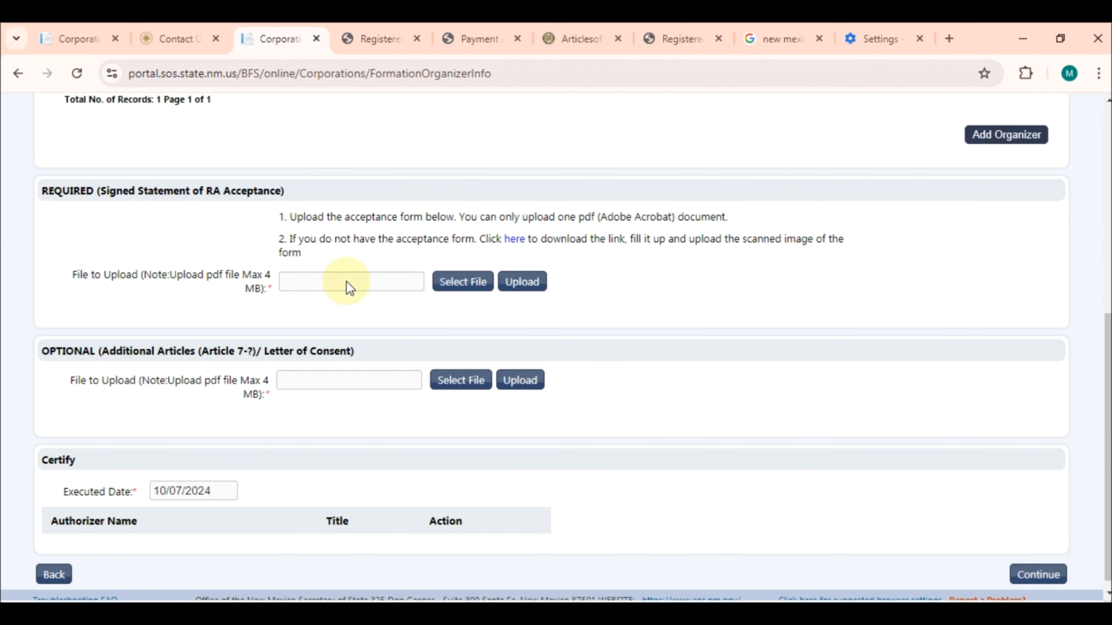
# Try uploading a downloaded file as the RA acceptance, which is rejected for an invalid extension
pyautogui.click(462, 282)
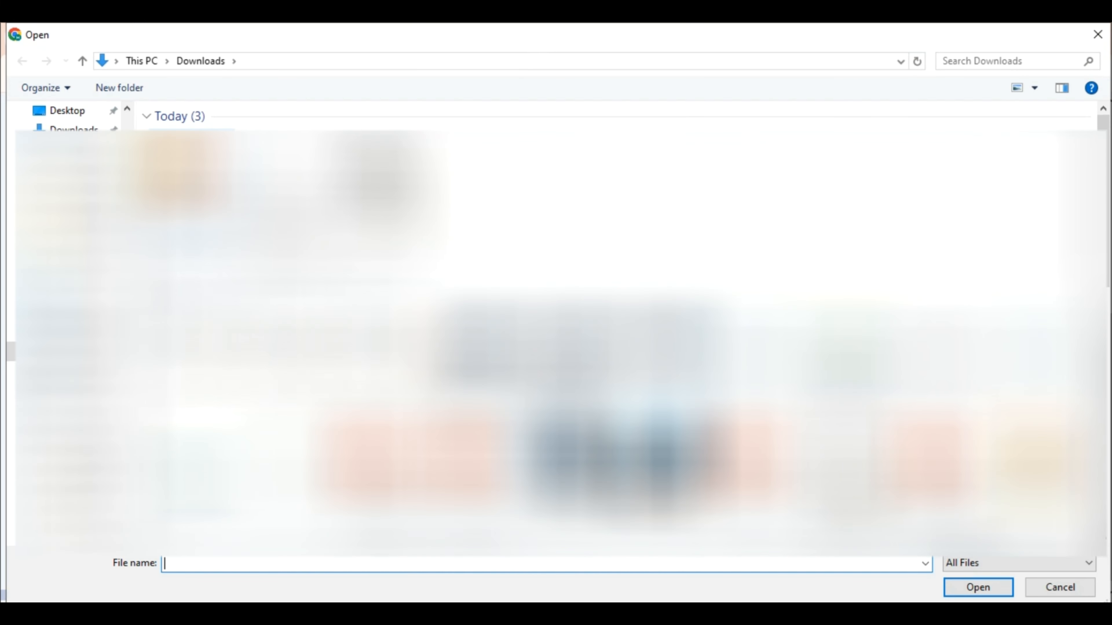
pyautogui.doubleClick(178, 187)
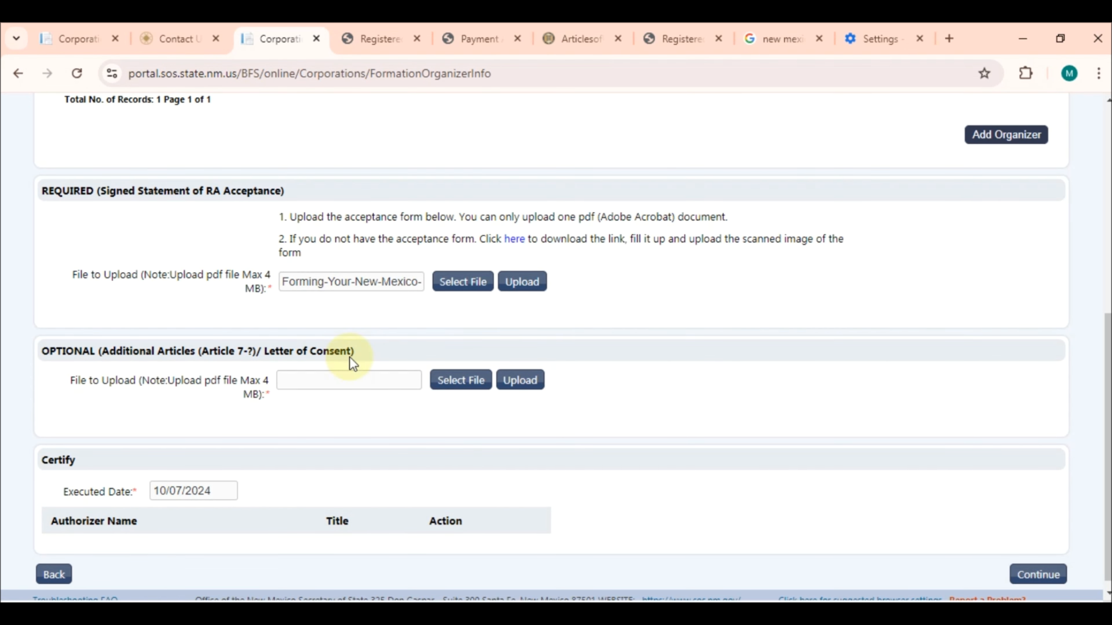
pyautogui.doubleClick(300, 352)
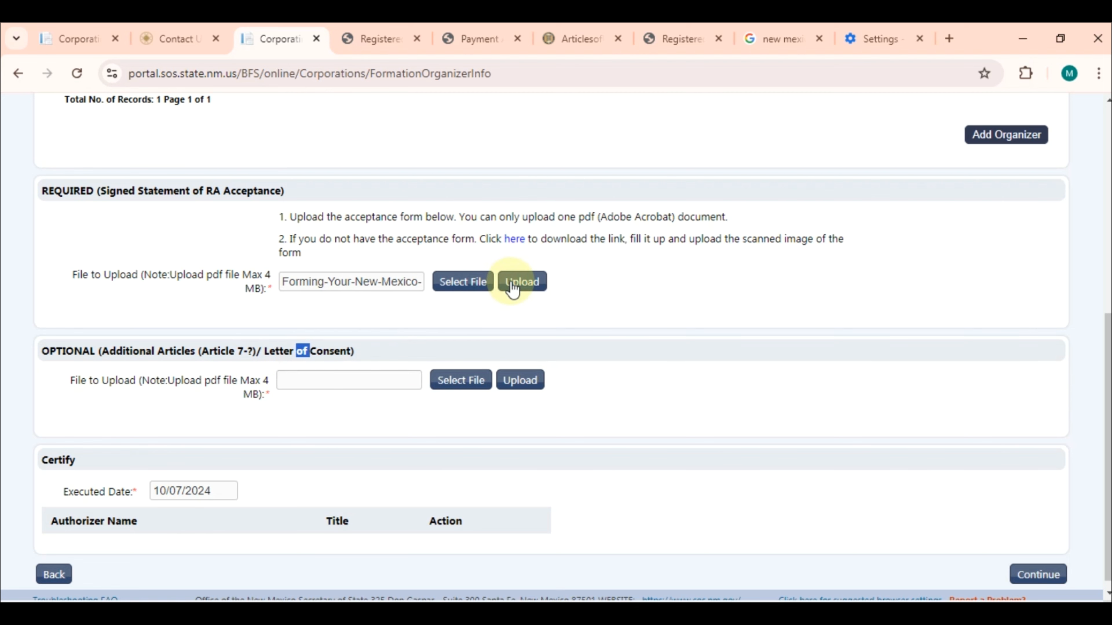
pyautogui.click(522, 281)
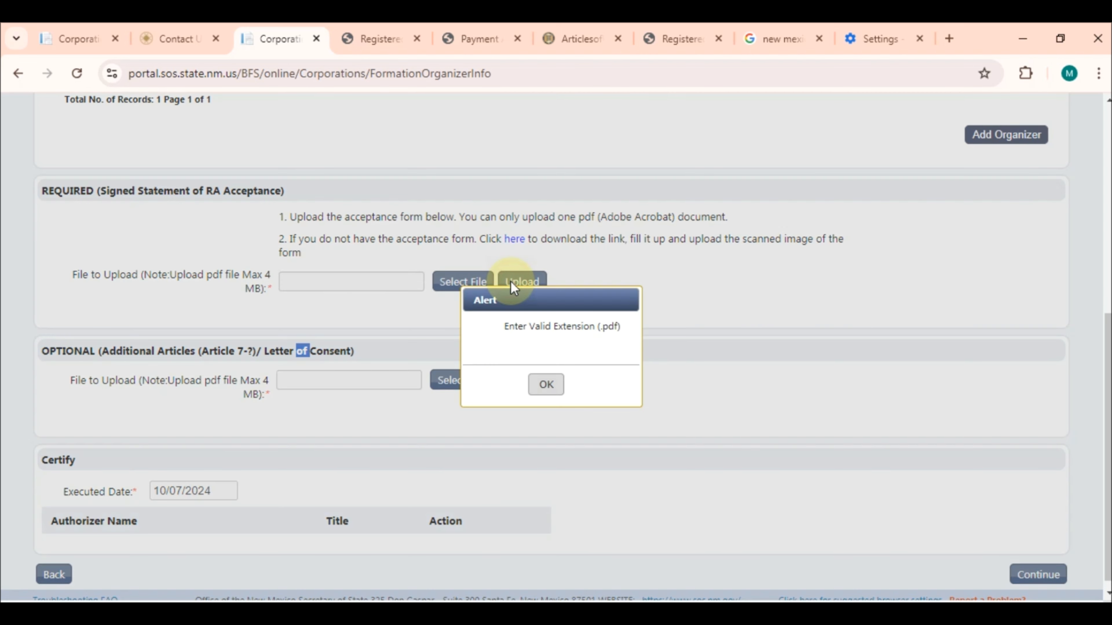
pyautogui.click(544, 385)
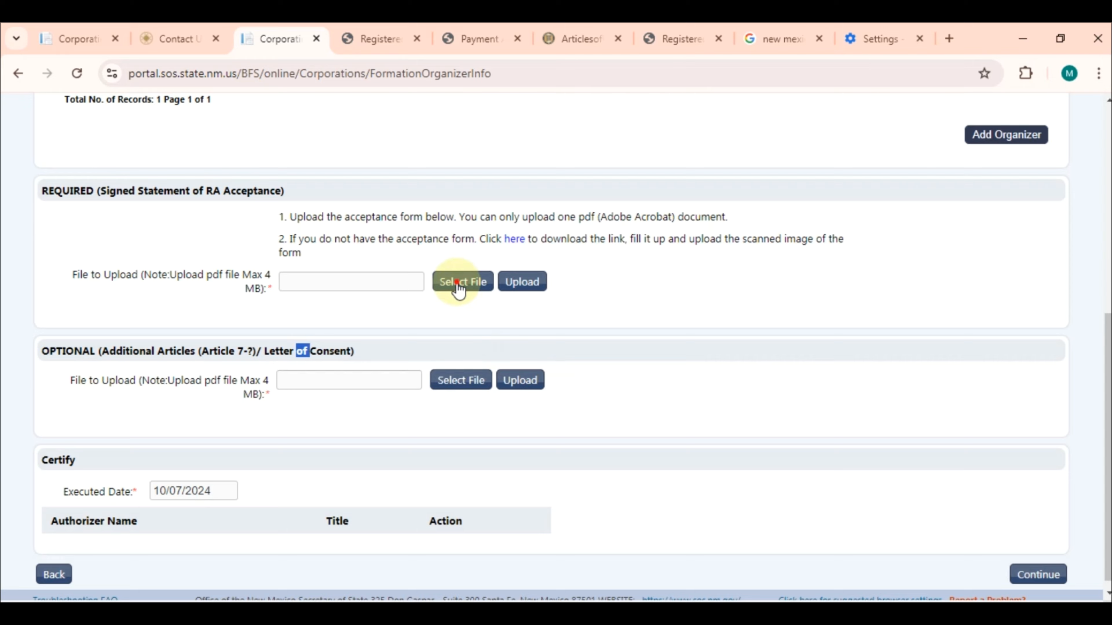
# Upload Registered Agent Statement of Acceptance LLC.pdf and acknowledge the success message
pyautogui.click(460, 283)
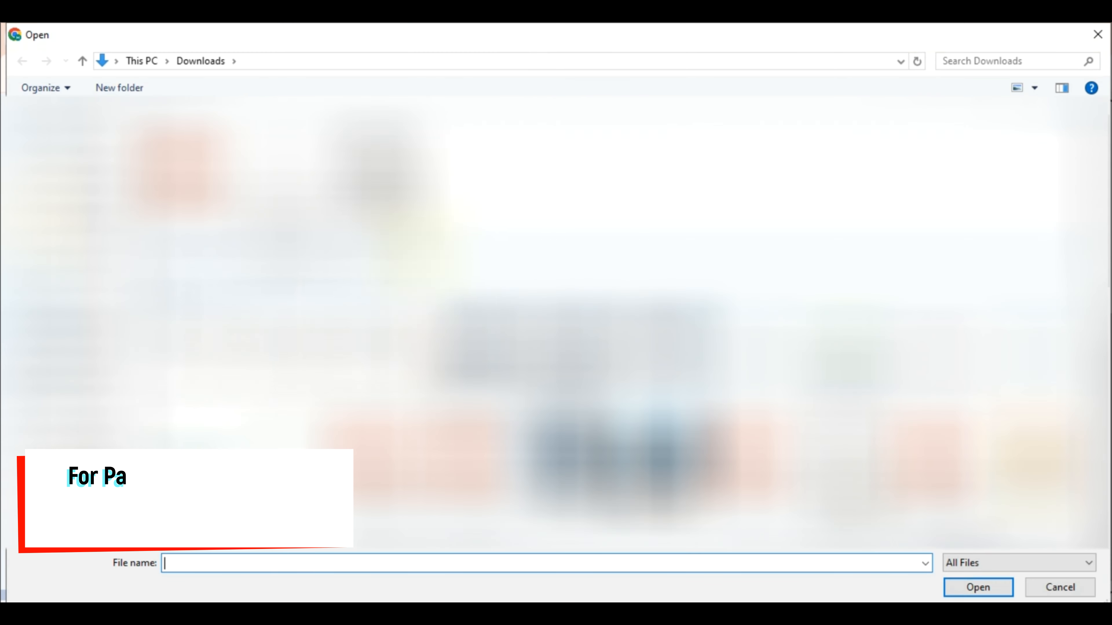
pyautogui.doubleClick(405, 210)
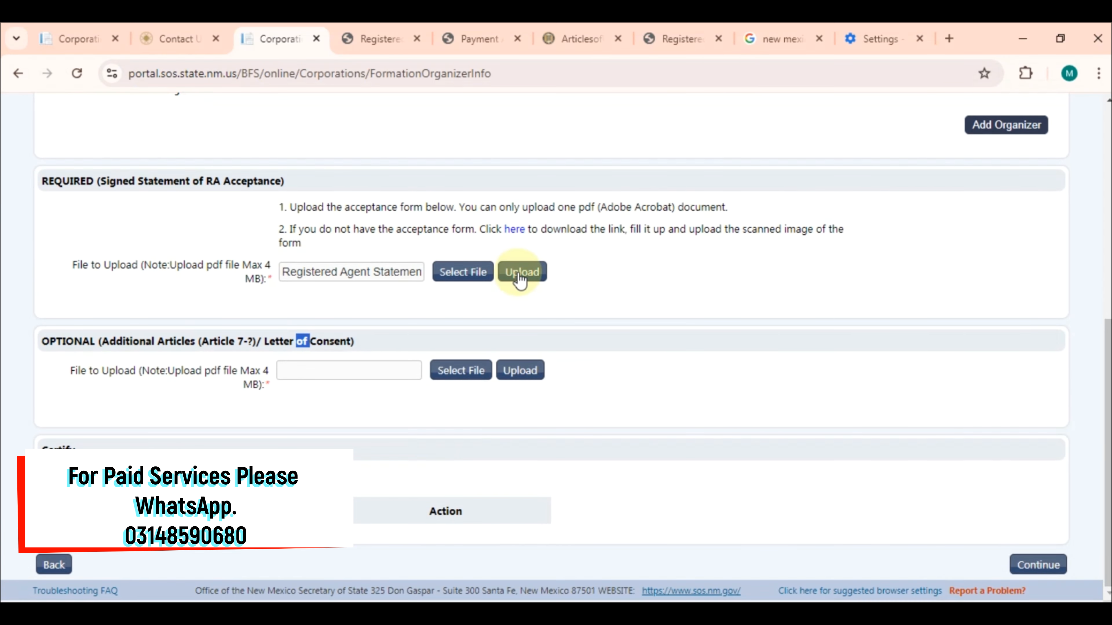
pyautogui.click(519, 272)
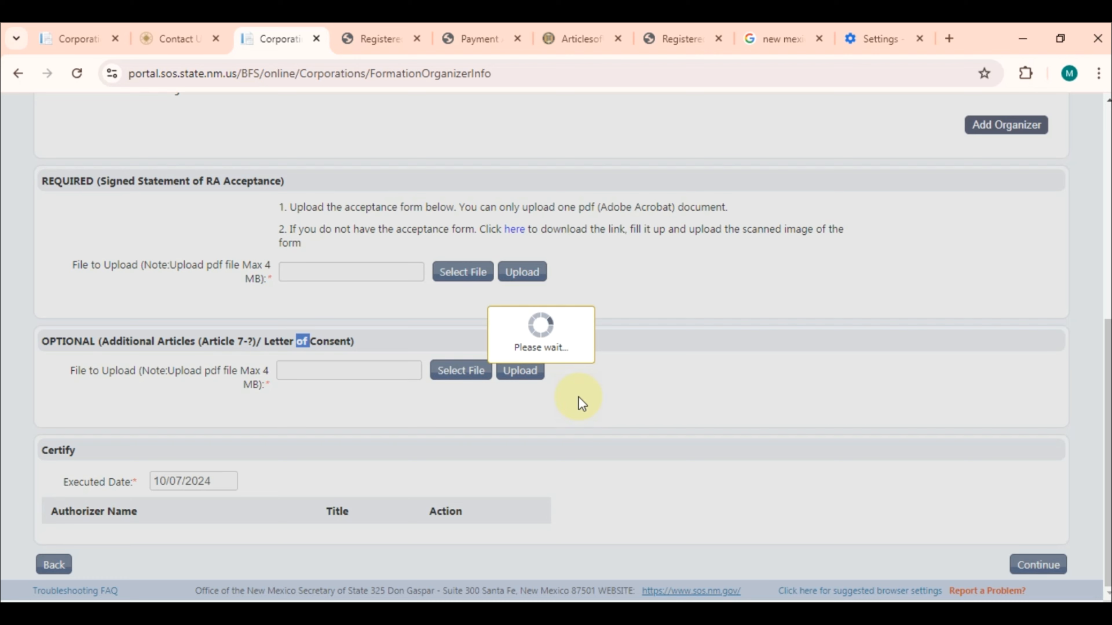
pyautogui.click(546, 385)
pyautogui.scroll(-2, 534, 385)
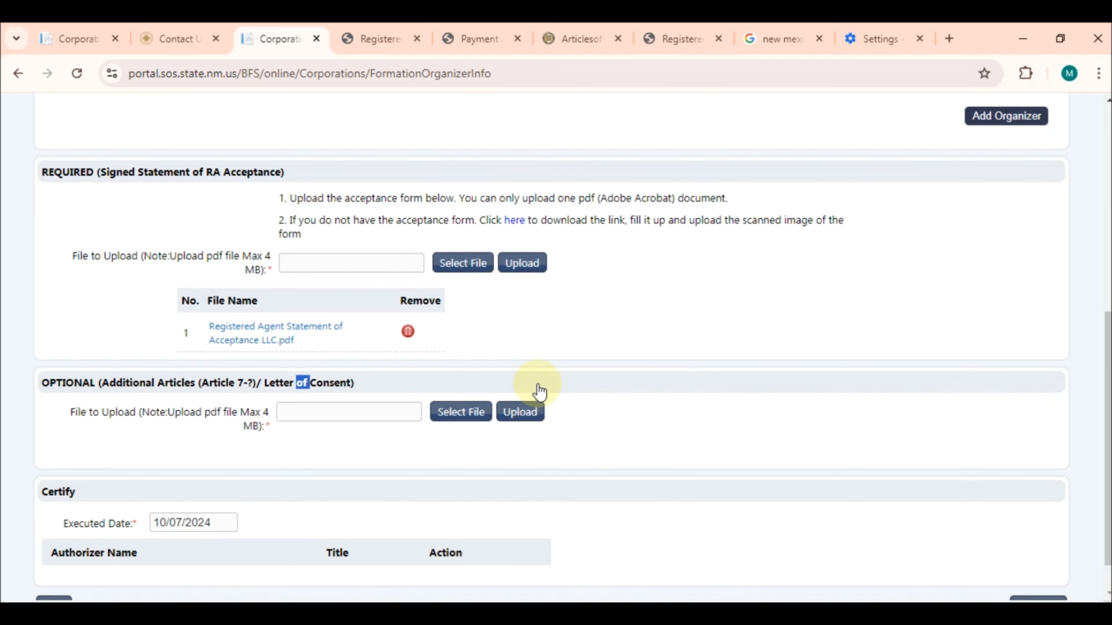
# Tick the organizer's Authorized By checkbox after the 'all organizers should be authorized' warning
pyautogui.click(208, 489)
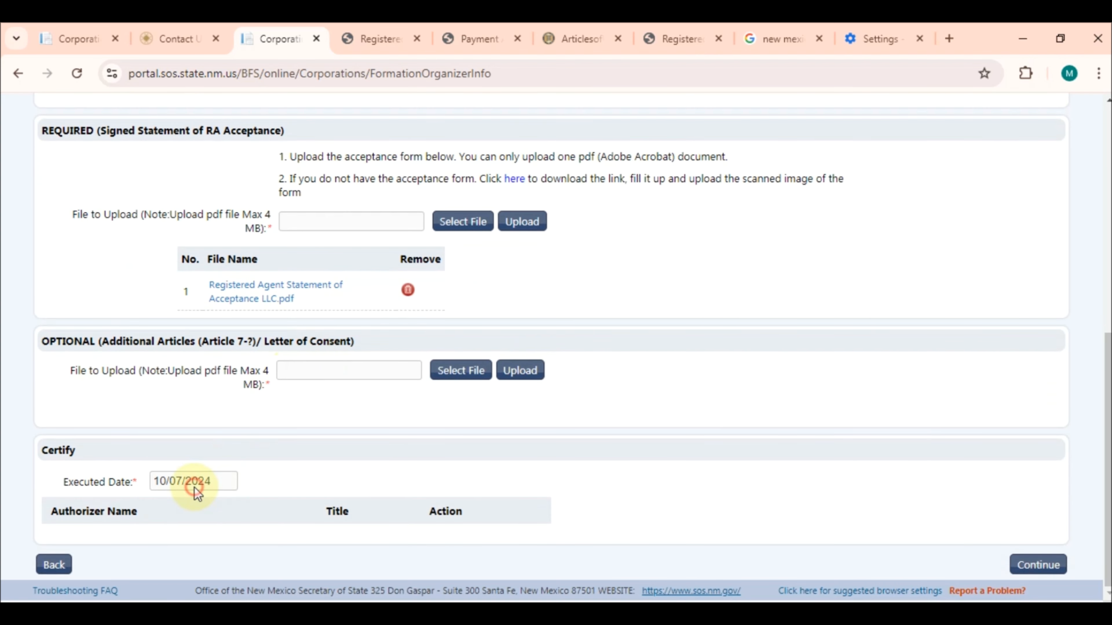
pyautogui.click(1036, 564)
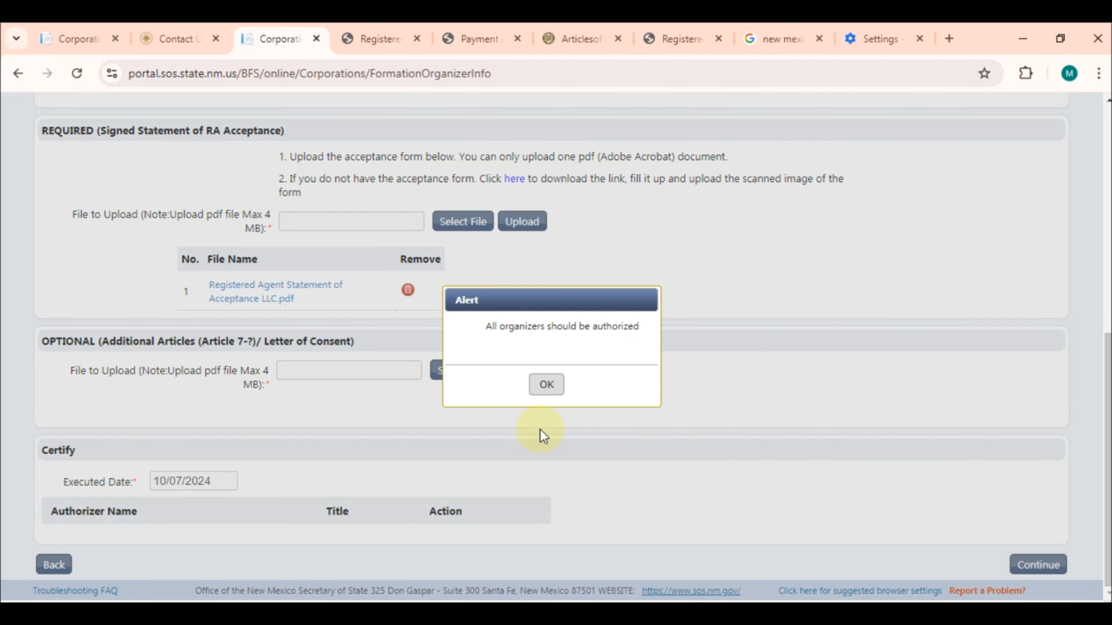
pyautogui.click(553, 384)
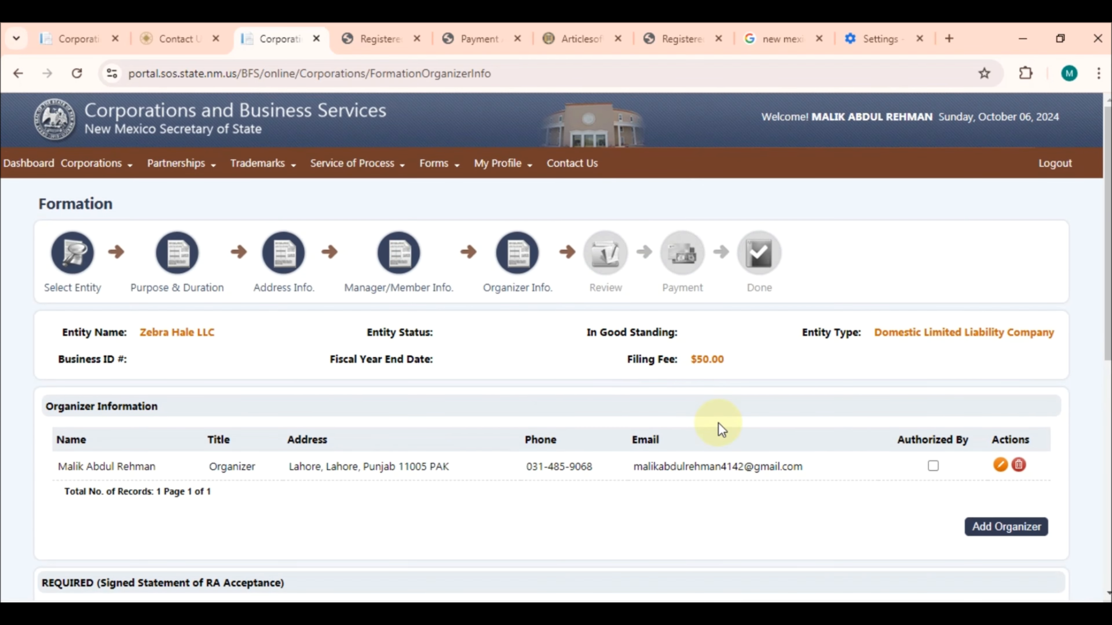
pyautogui.scroll(-3, 719, 422)
pyautogui.click(933, 349)
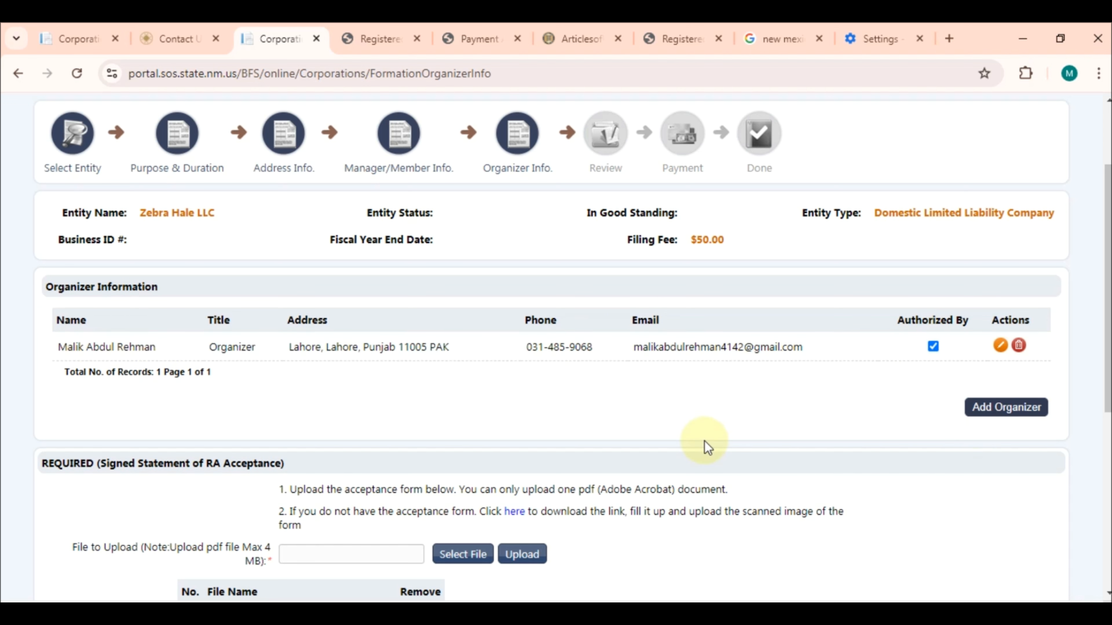
pyautogui.scroll(-9, 707, 447)
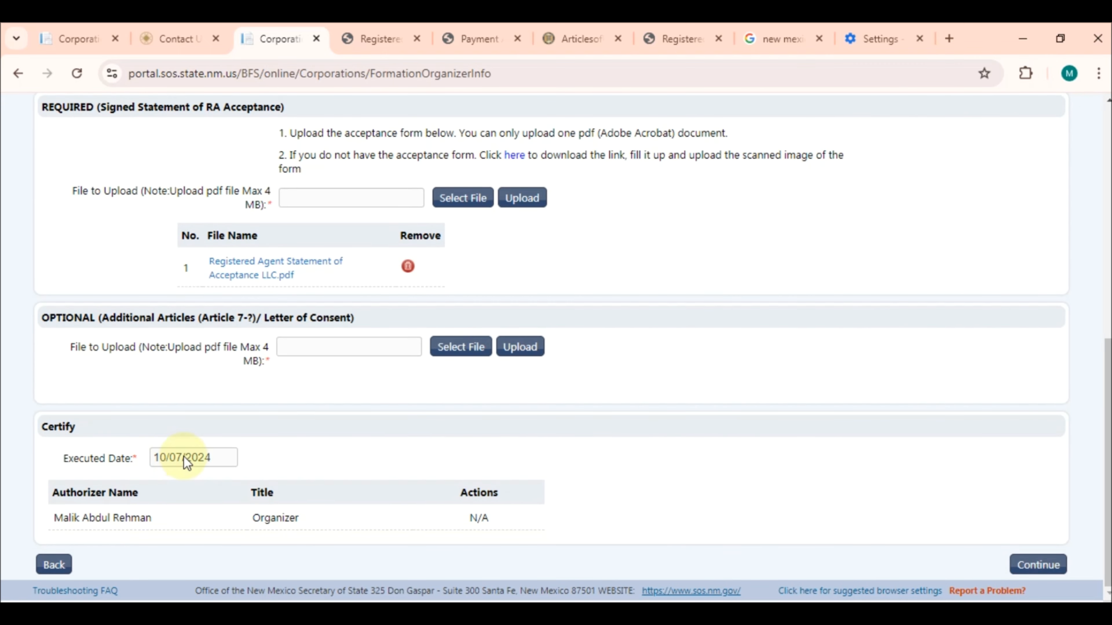
pyautogui.scroll(4, 843, 469)
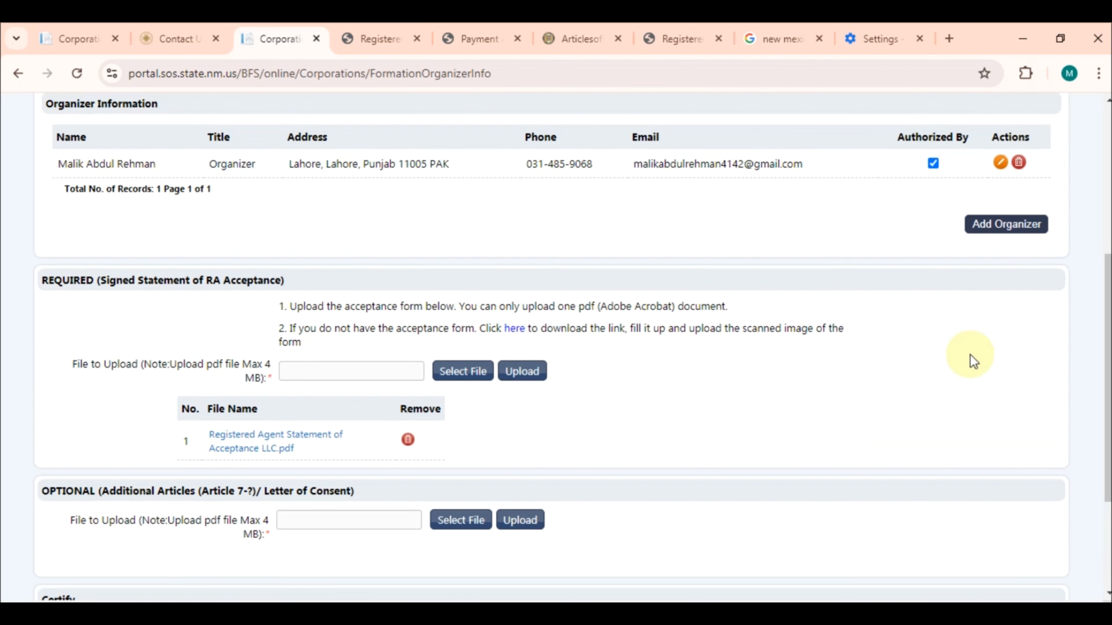
pyautogui.scroll(-4, 923, 236)
# Scroll through Zebra Hale LLC's formation review and continue to payment
pyautogui.click(1029, 574)
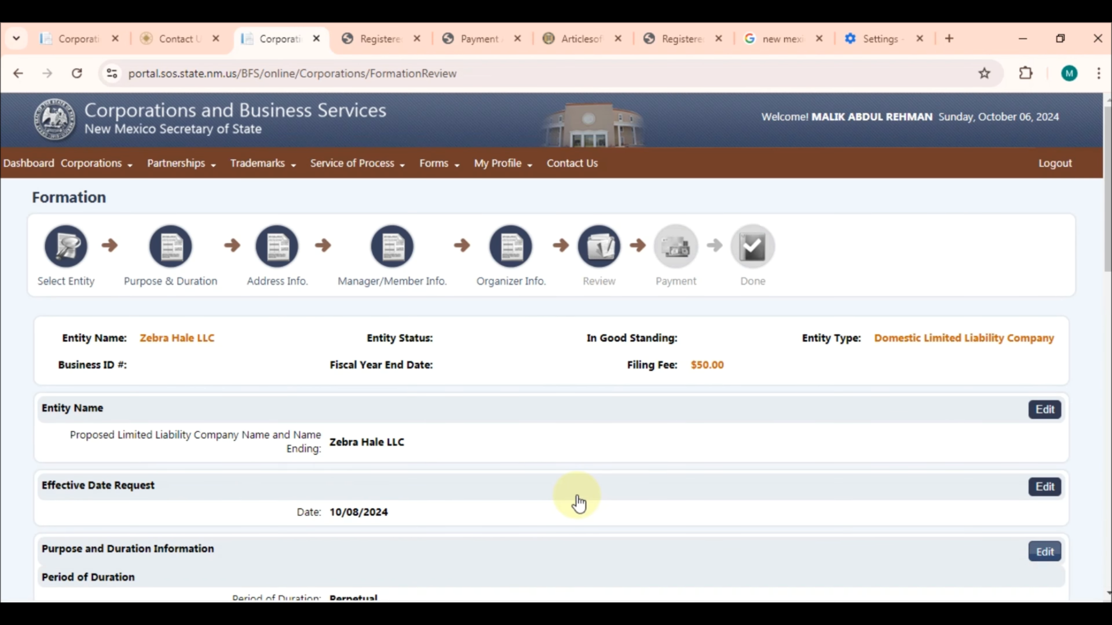
pyautogui.scroll(-8, 577, 502)
pyautogui.scroll(-12, 577, 501)
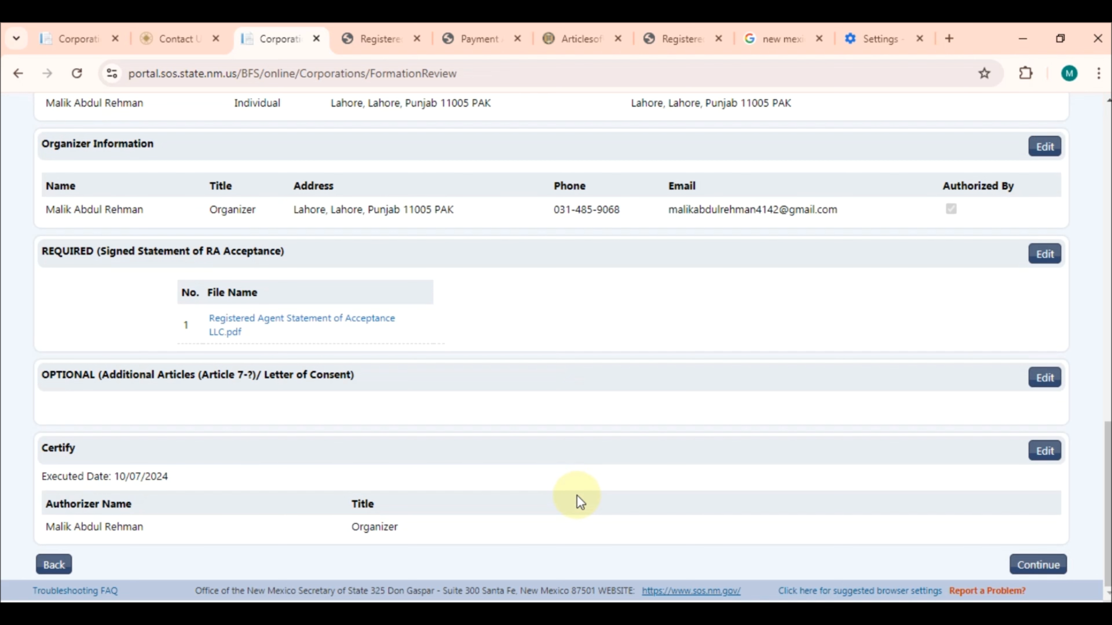
pyautogui.click(1042, 567)
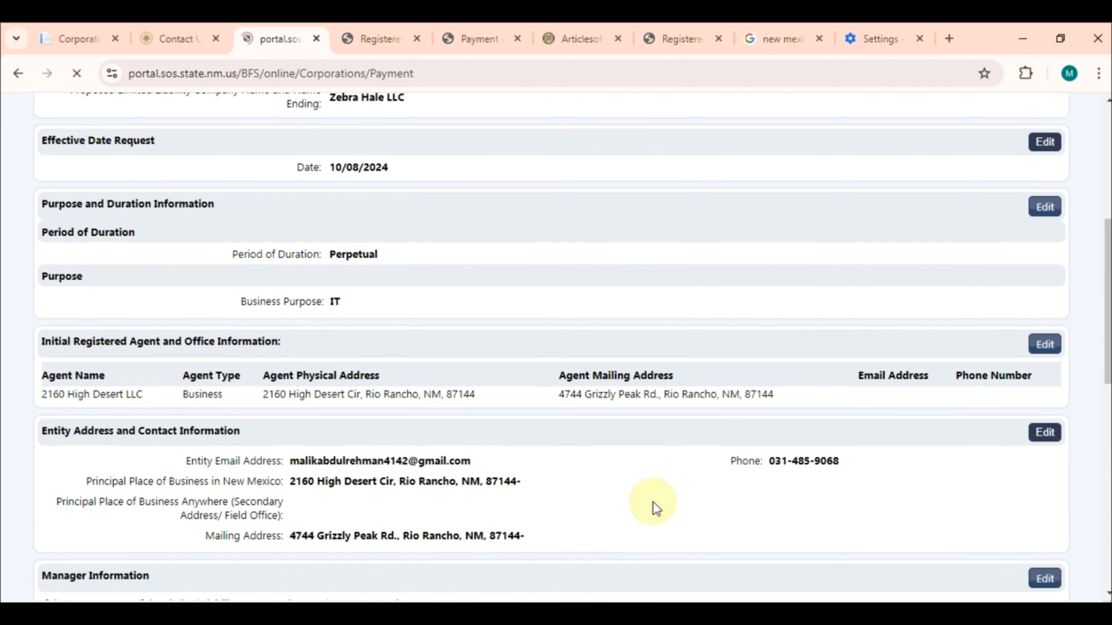
# Attempt to pay the $50.00 fee by prepaid account and dismiss the insufficient balance alert
pyautogui.scroll(-3, 953, 404)
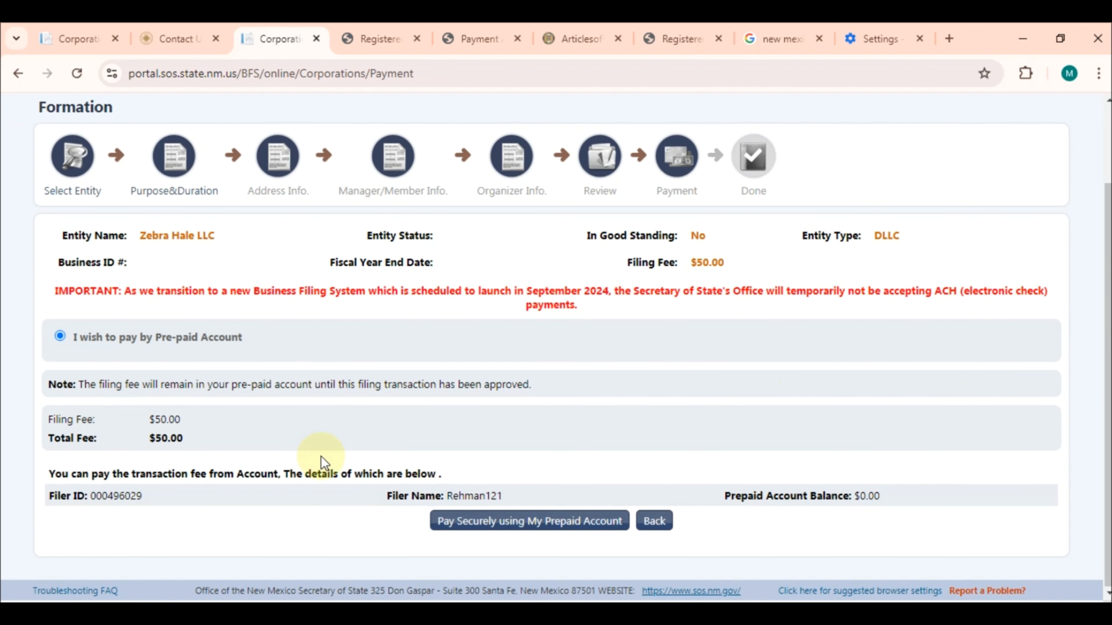
pyautogui.click(477, 525)
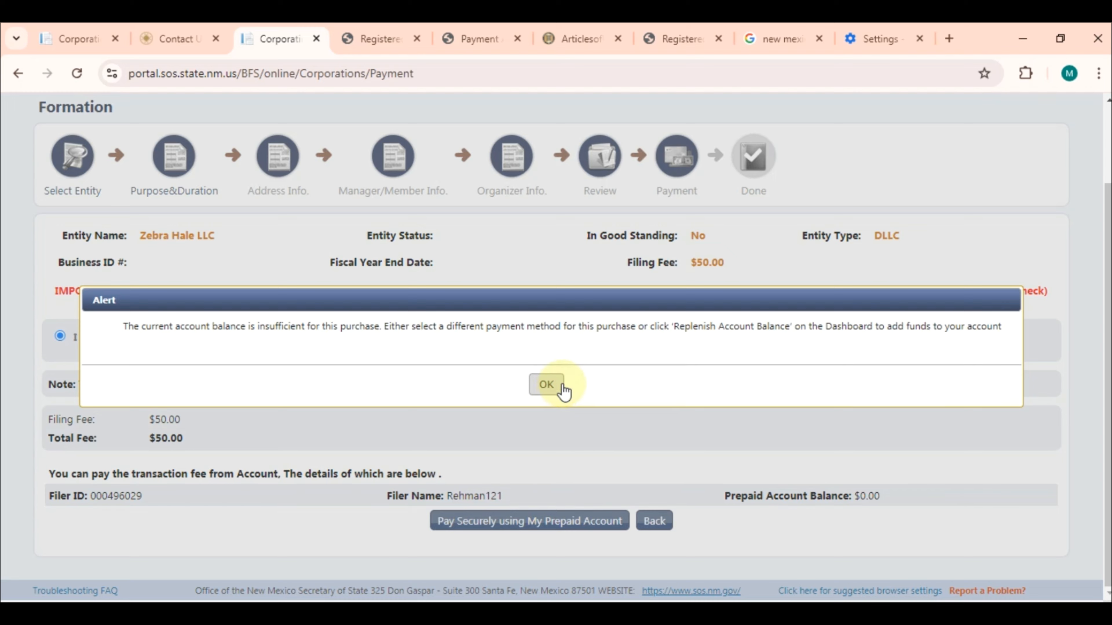
pyautogui.click(551, 383)
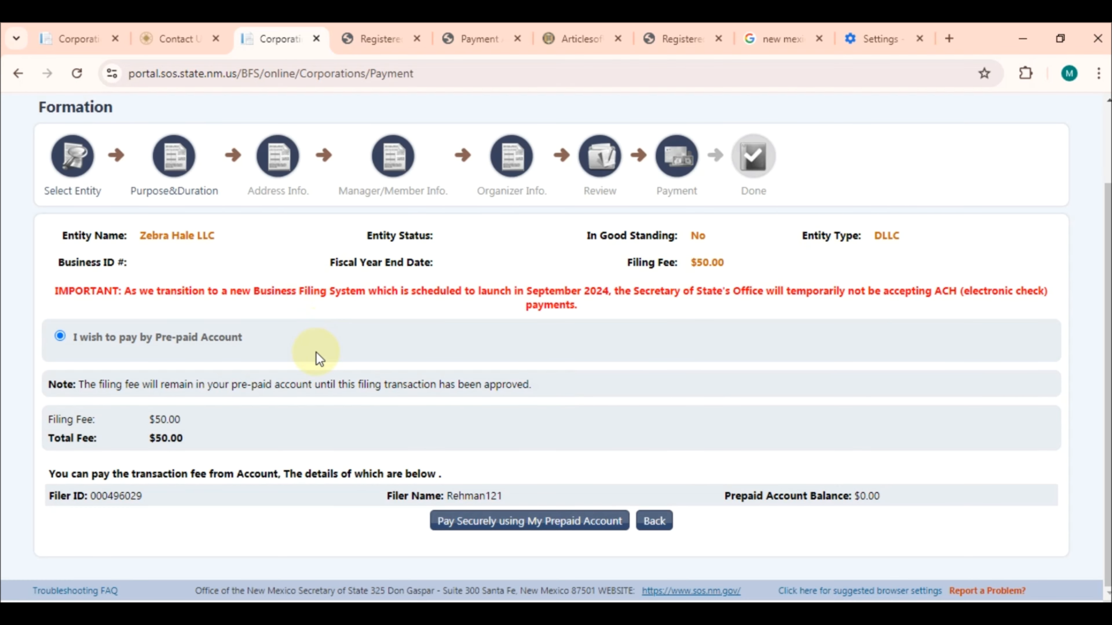
pyautogui.scroll(2, 316, 352)
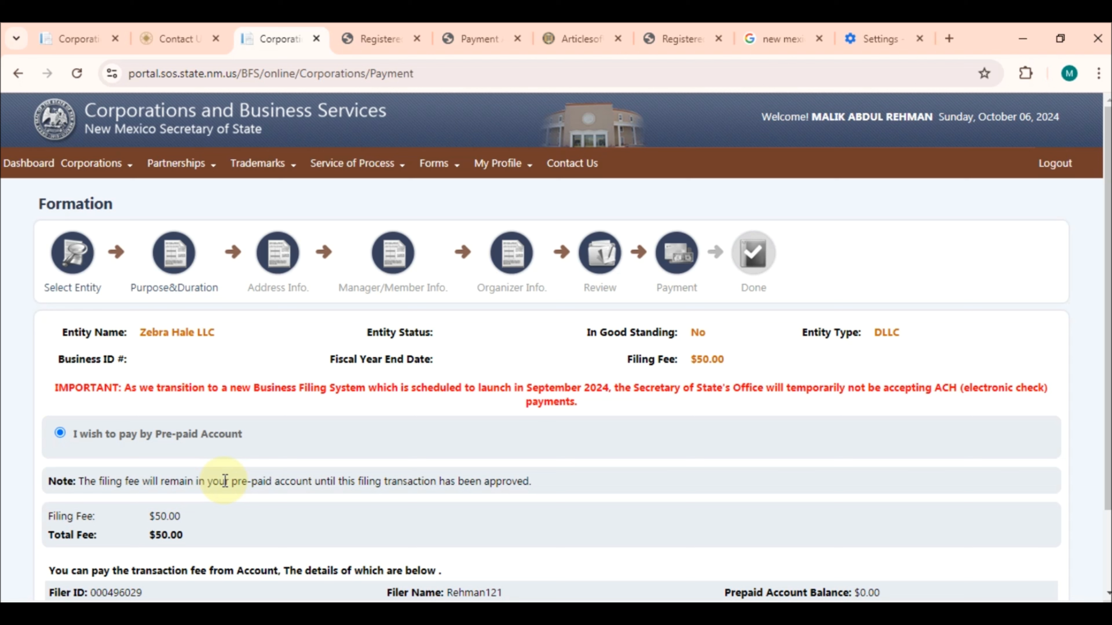
# Scroll the payment page showing the $50.00 fee against a $0.00 prepaid balance
pyautogui.scroll(-2, 987, 447)
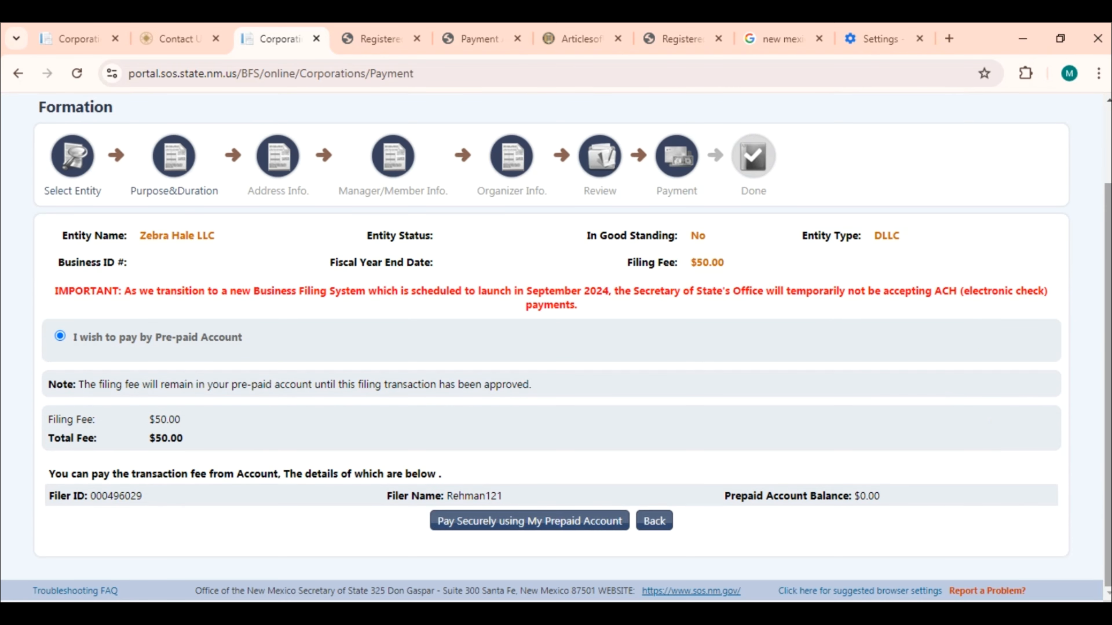
pyautogui.scroll(2, 556, 346)
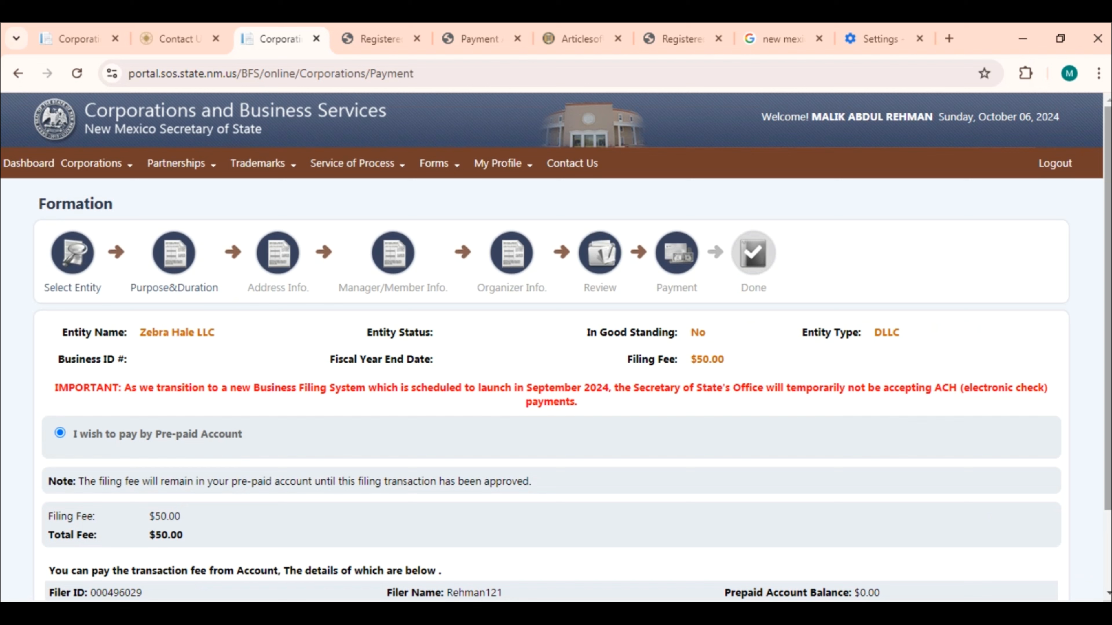
pyautogui.scroll(-3, 552, 347)
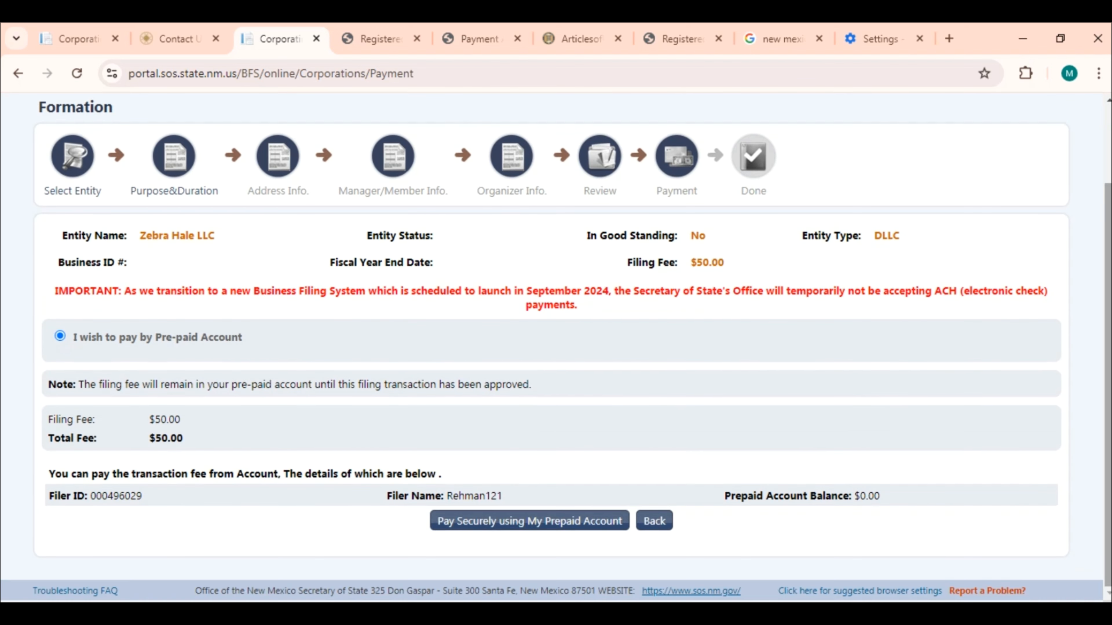
pyautogui.scroll(3, 551, 347)
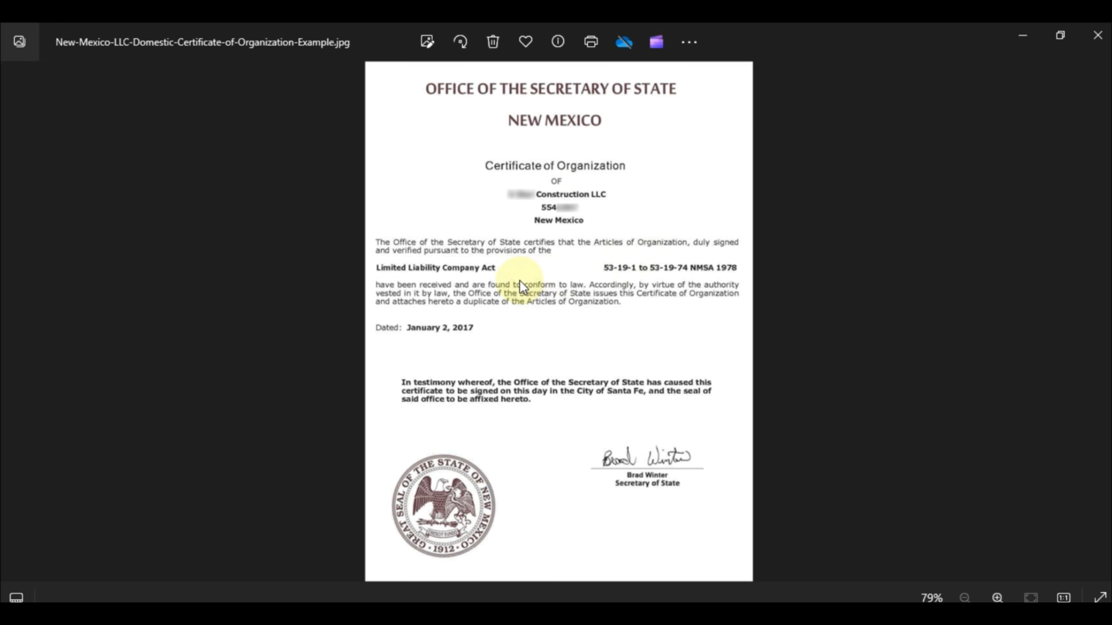
# Minimize the Photos certificate image to return to the Chrome payment page
pyautogui.click(1015, 38)
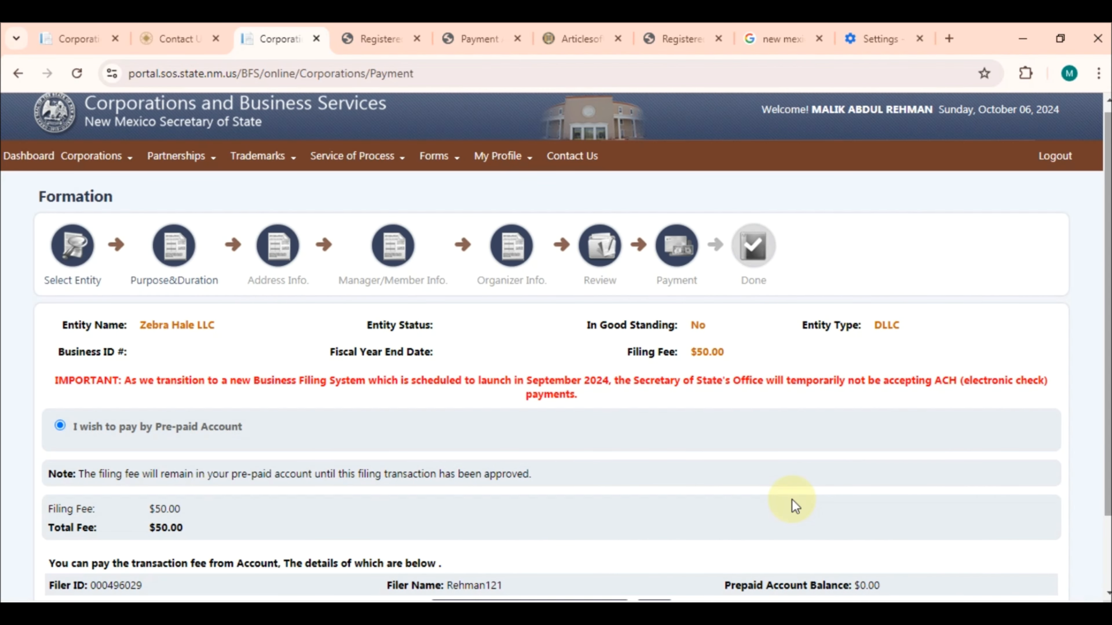